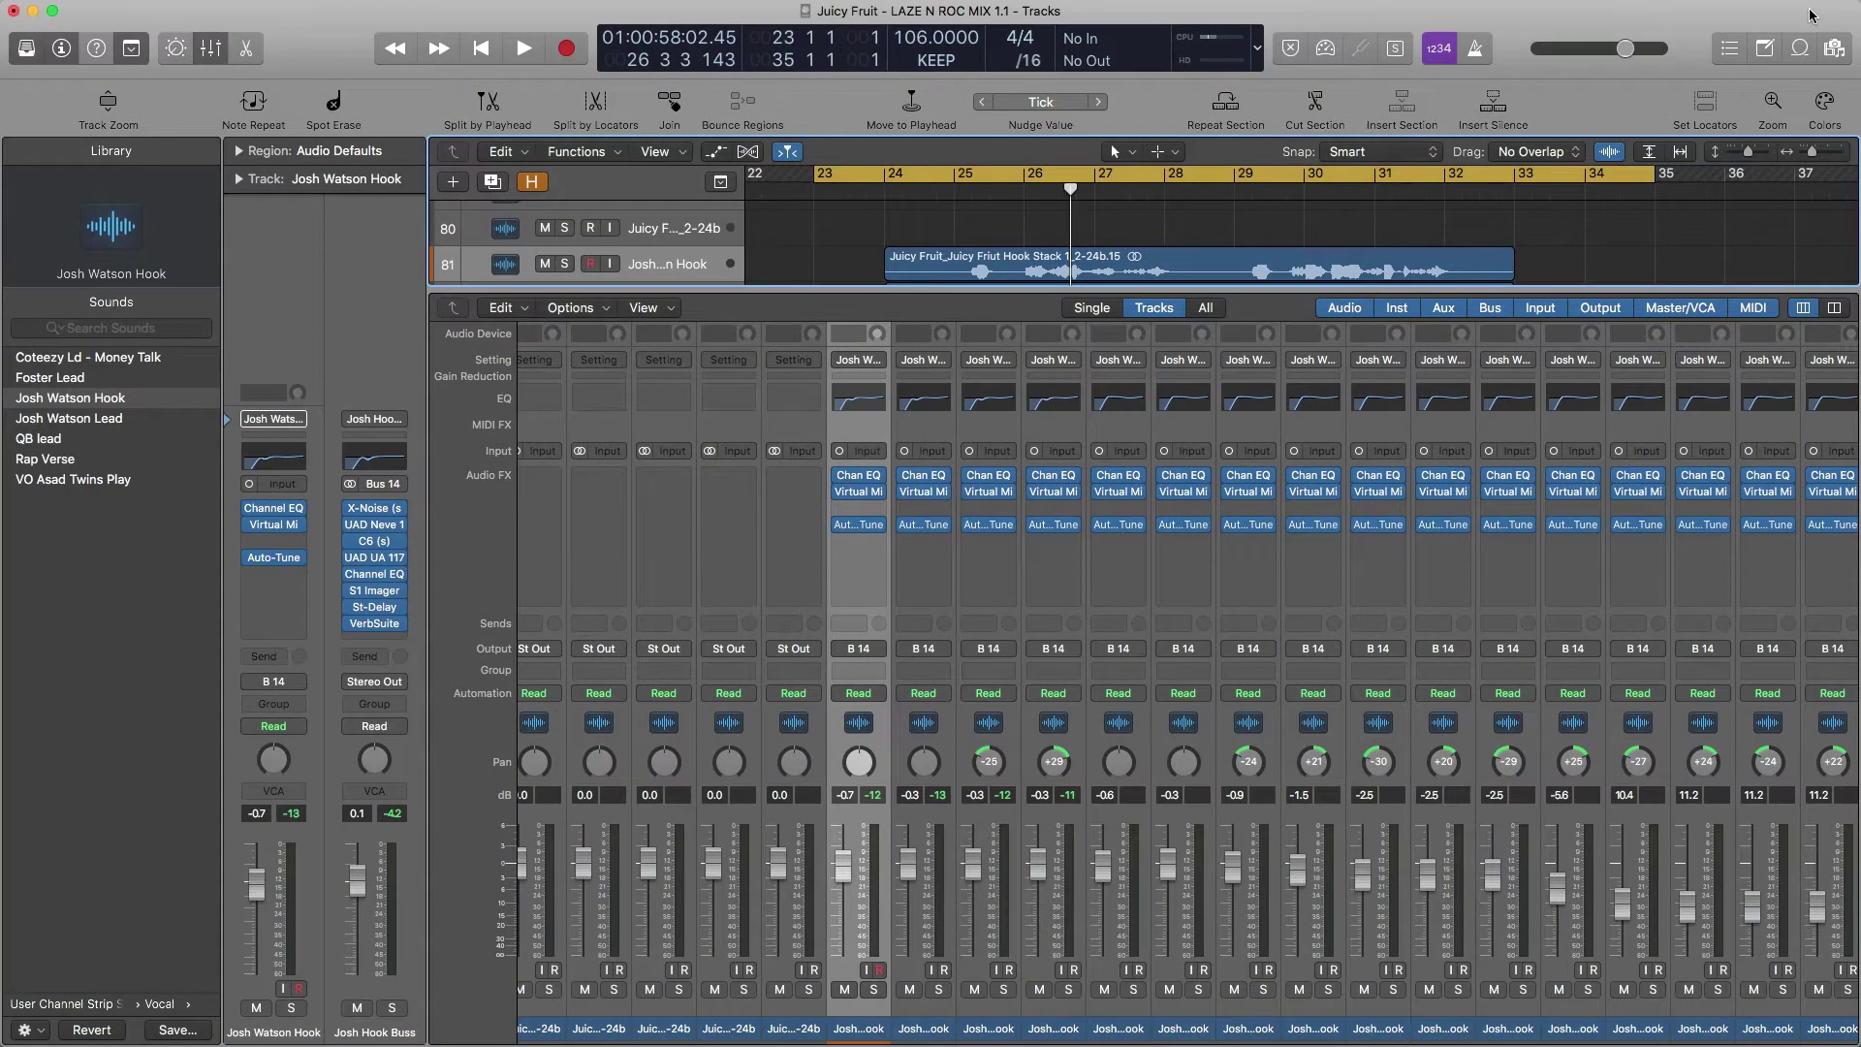
Step: Hide the Mixer and zoom the arrangement out to show the whole song
key("x")
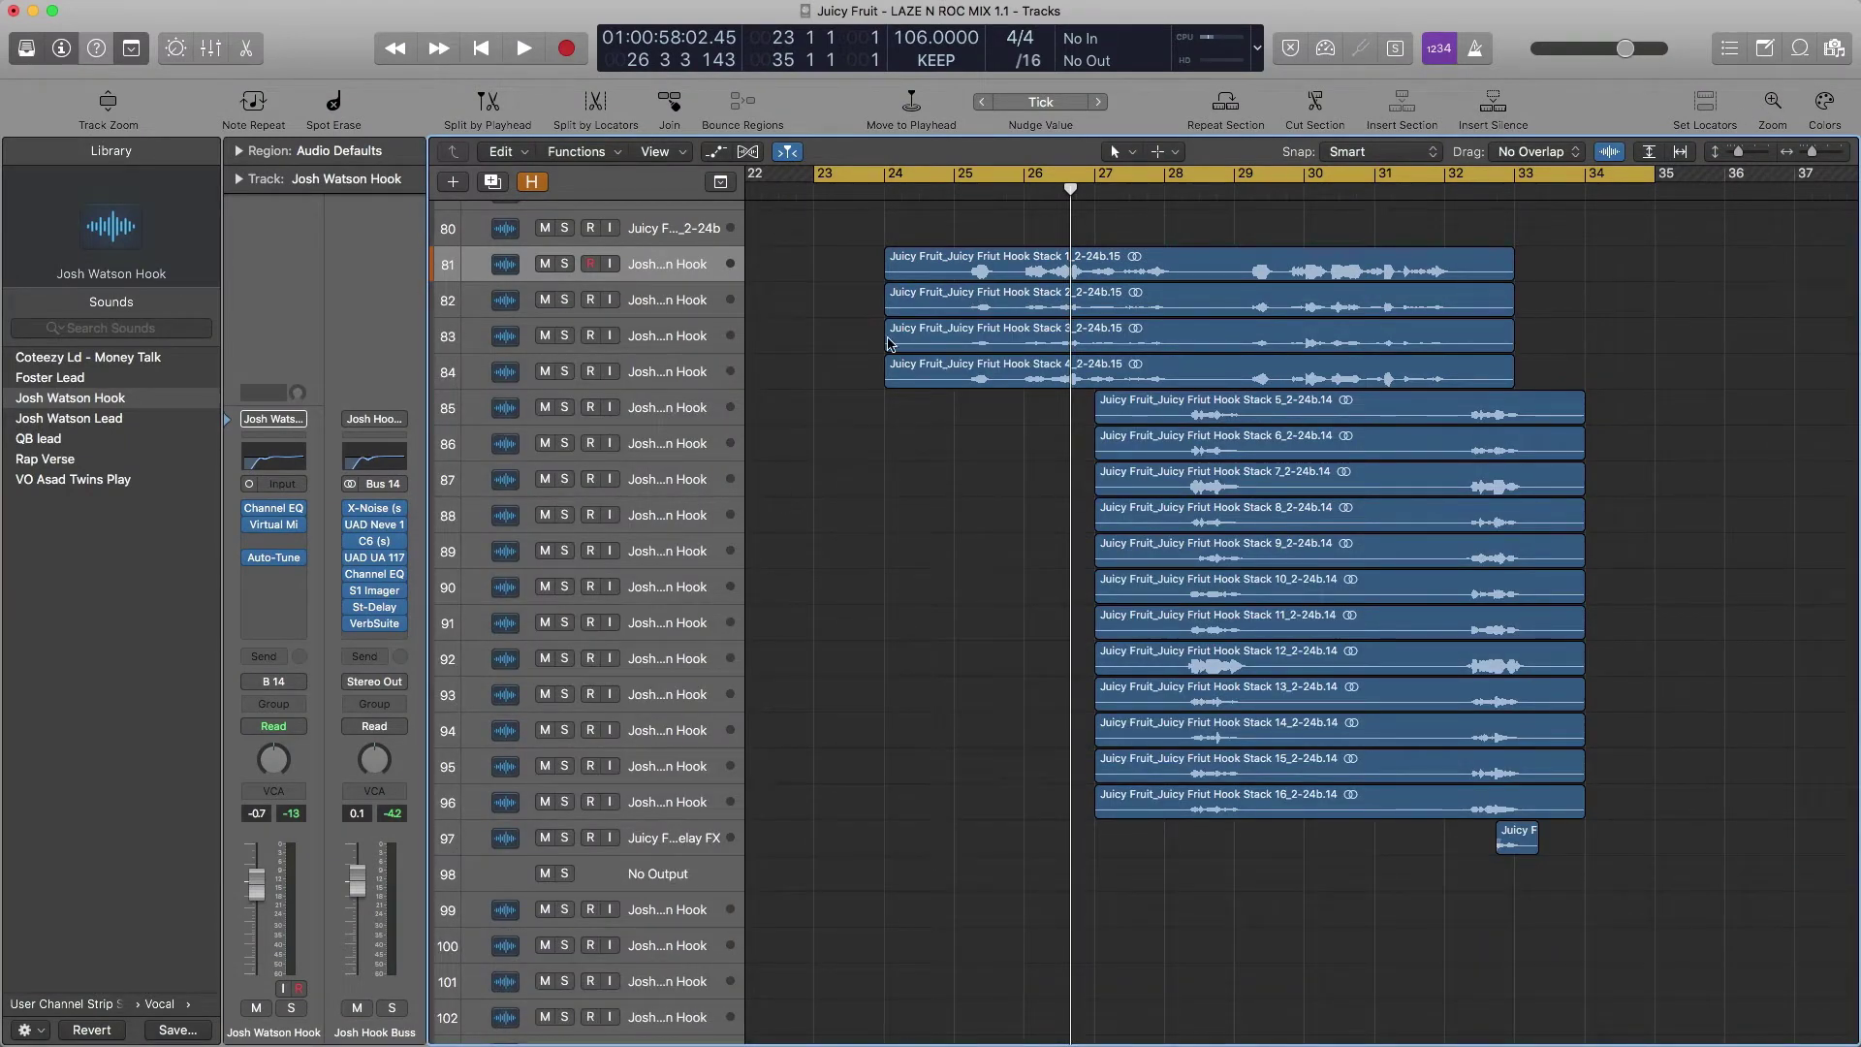
left_click(878, 463, "alt+super")
left_click(904, 423, "alt")
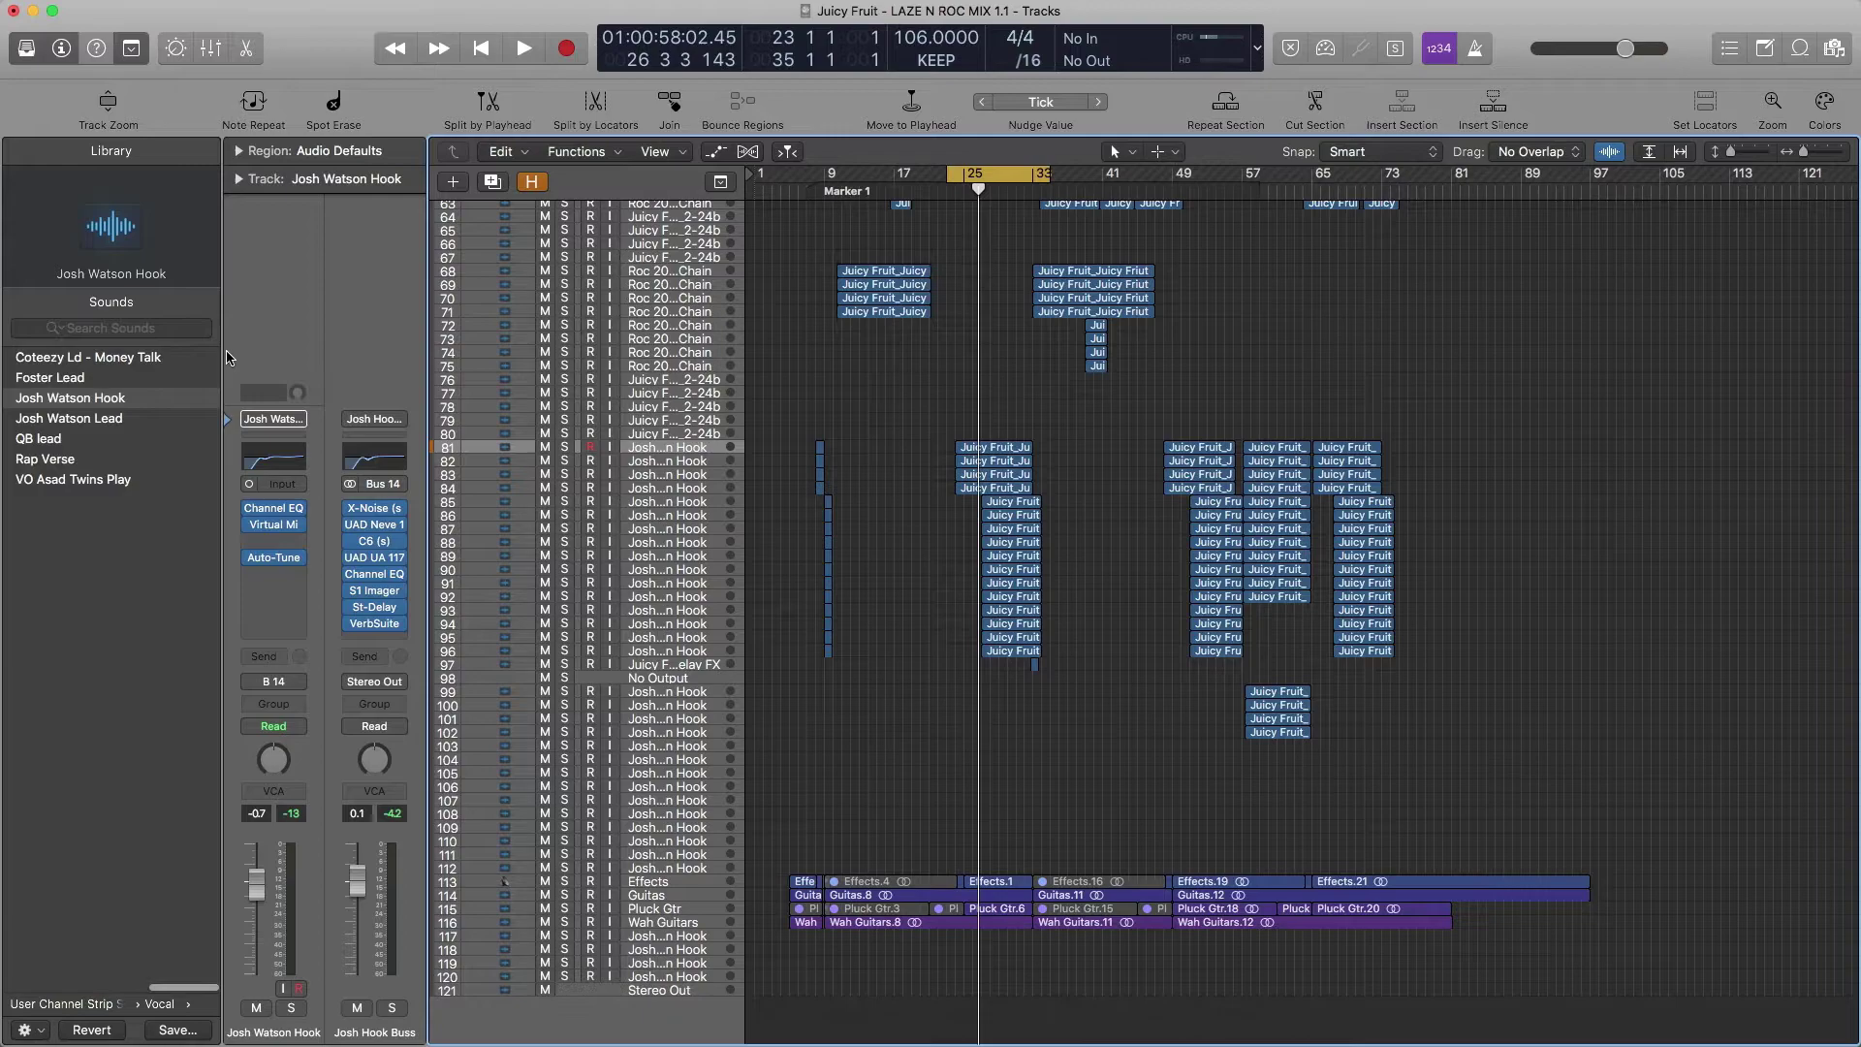
Step: Hide the Library and Inspector and scroll the tracks area to the Hook Stack tracks
key("y")
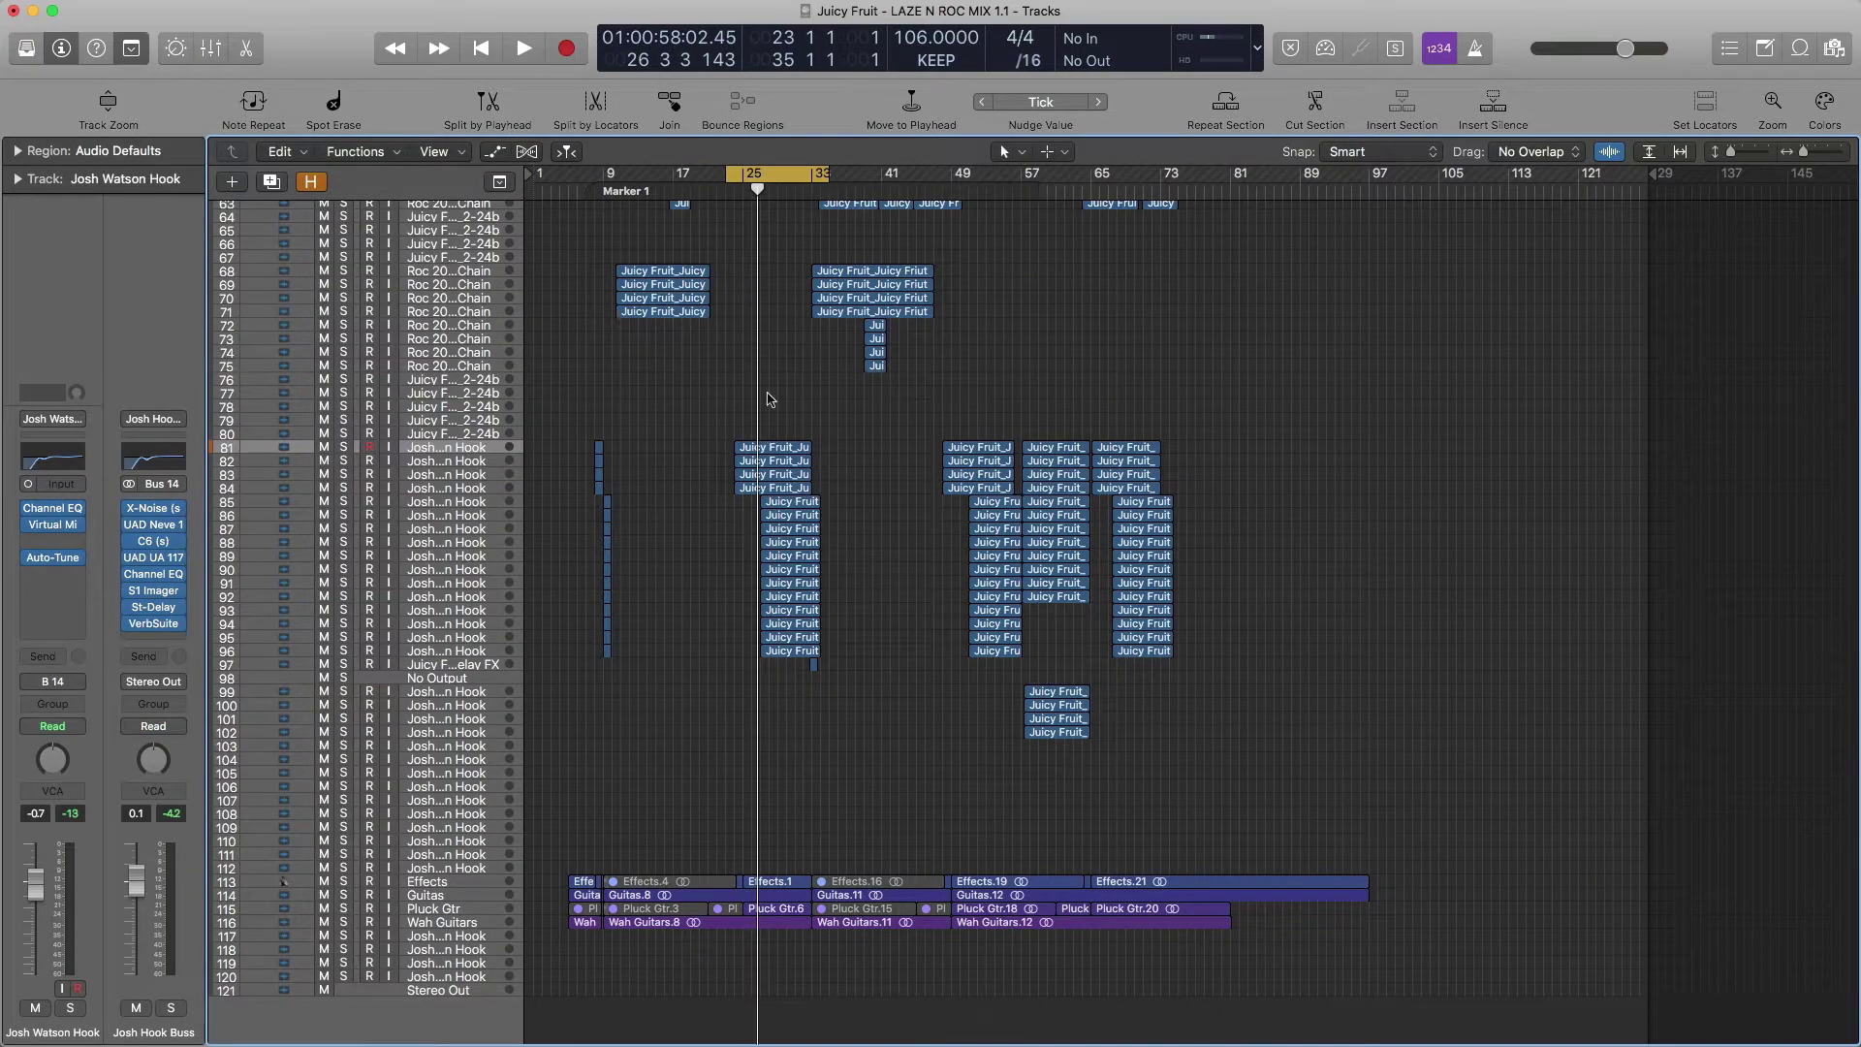
key("i")
scroll(821, 427, "up", 10)
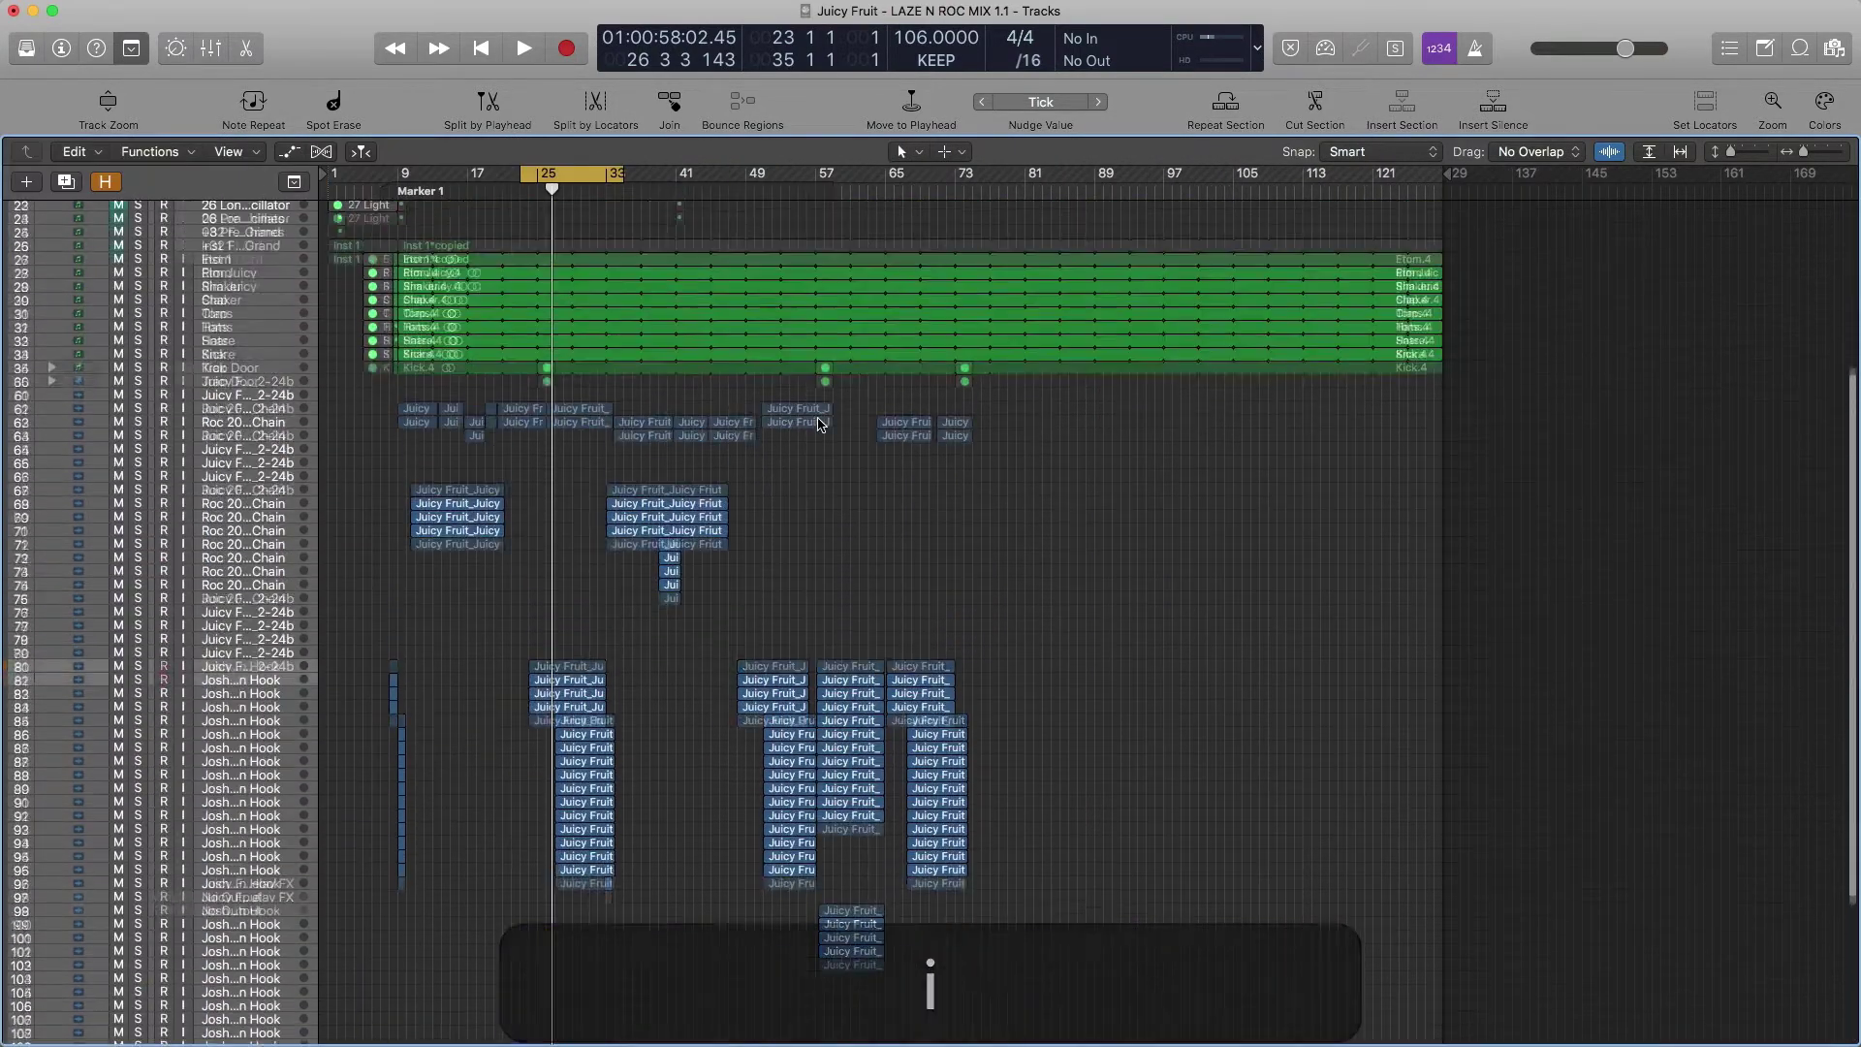
scroll(821, 428, "up", 2)
scroll(821, 427, "down", 10)
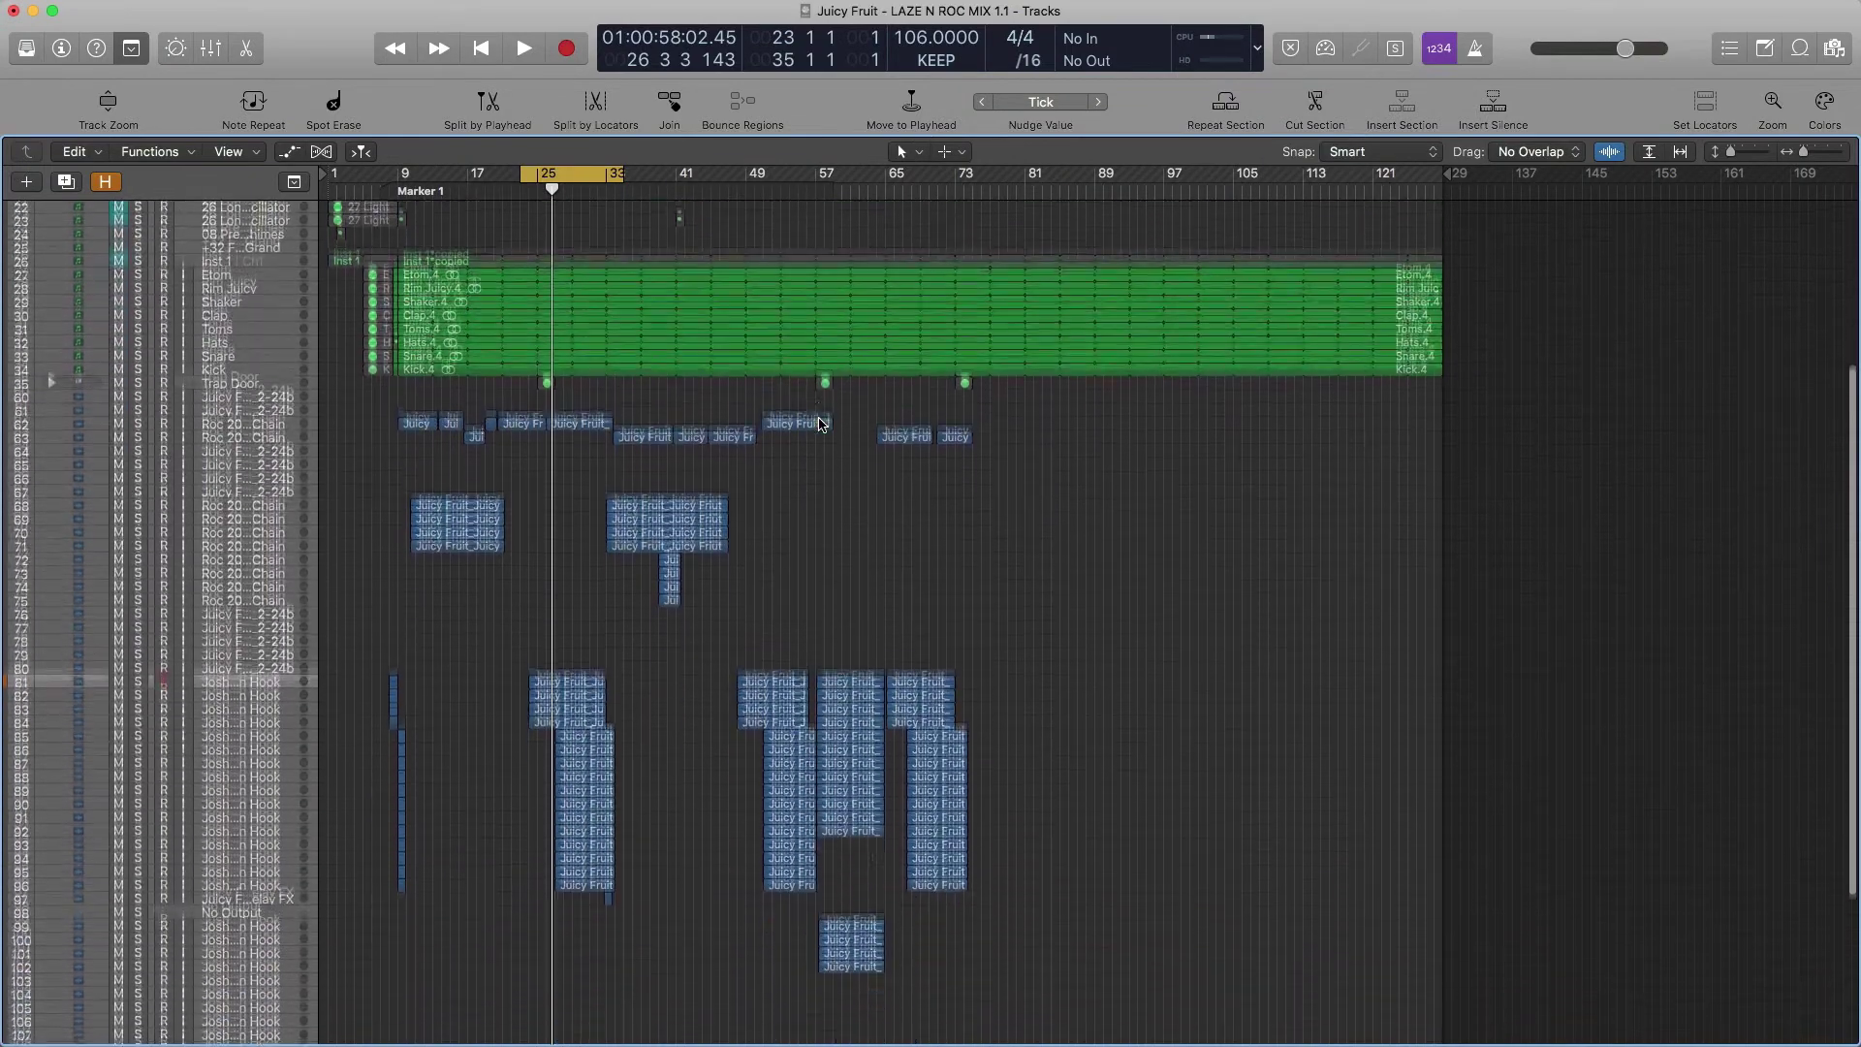
scroll(1058, 357, "up", 12)
scroll(1058, 358, "down", 1)
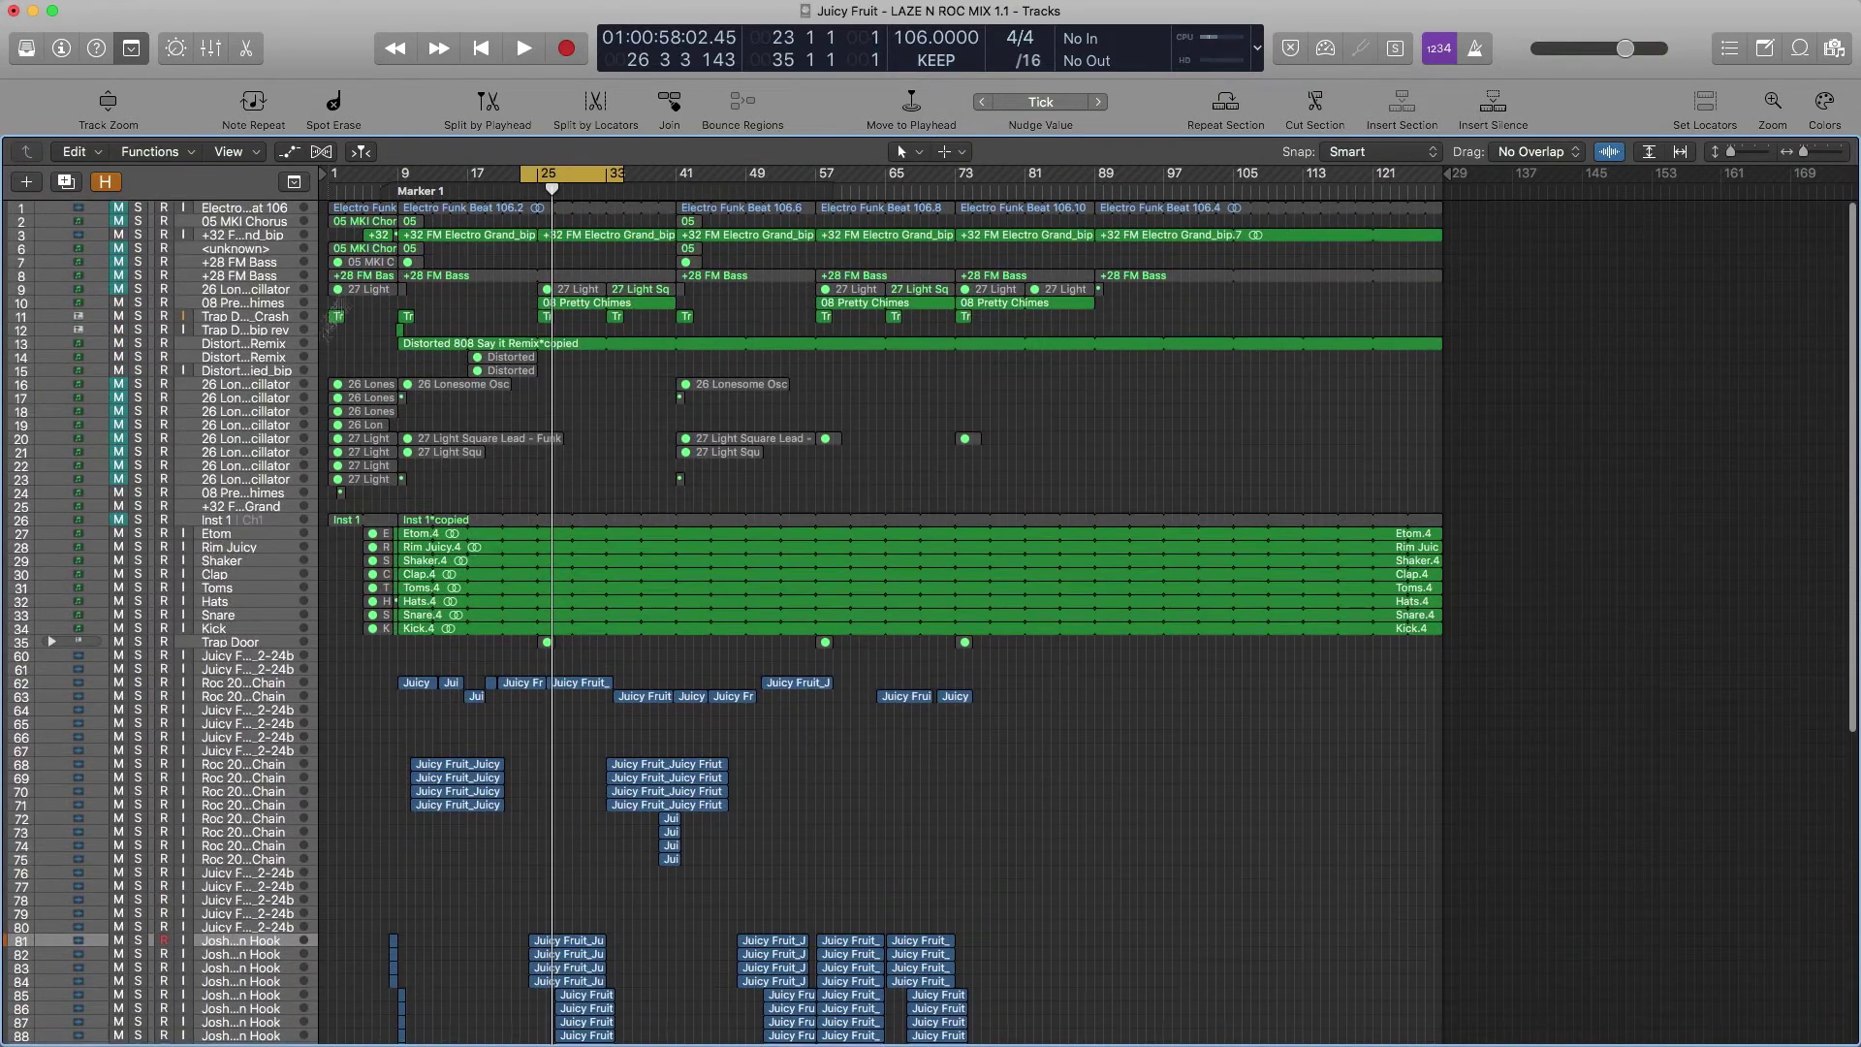
scroll(444, 480, "down", 4)
scroll(448, 489, "down", 5)
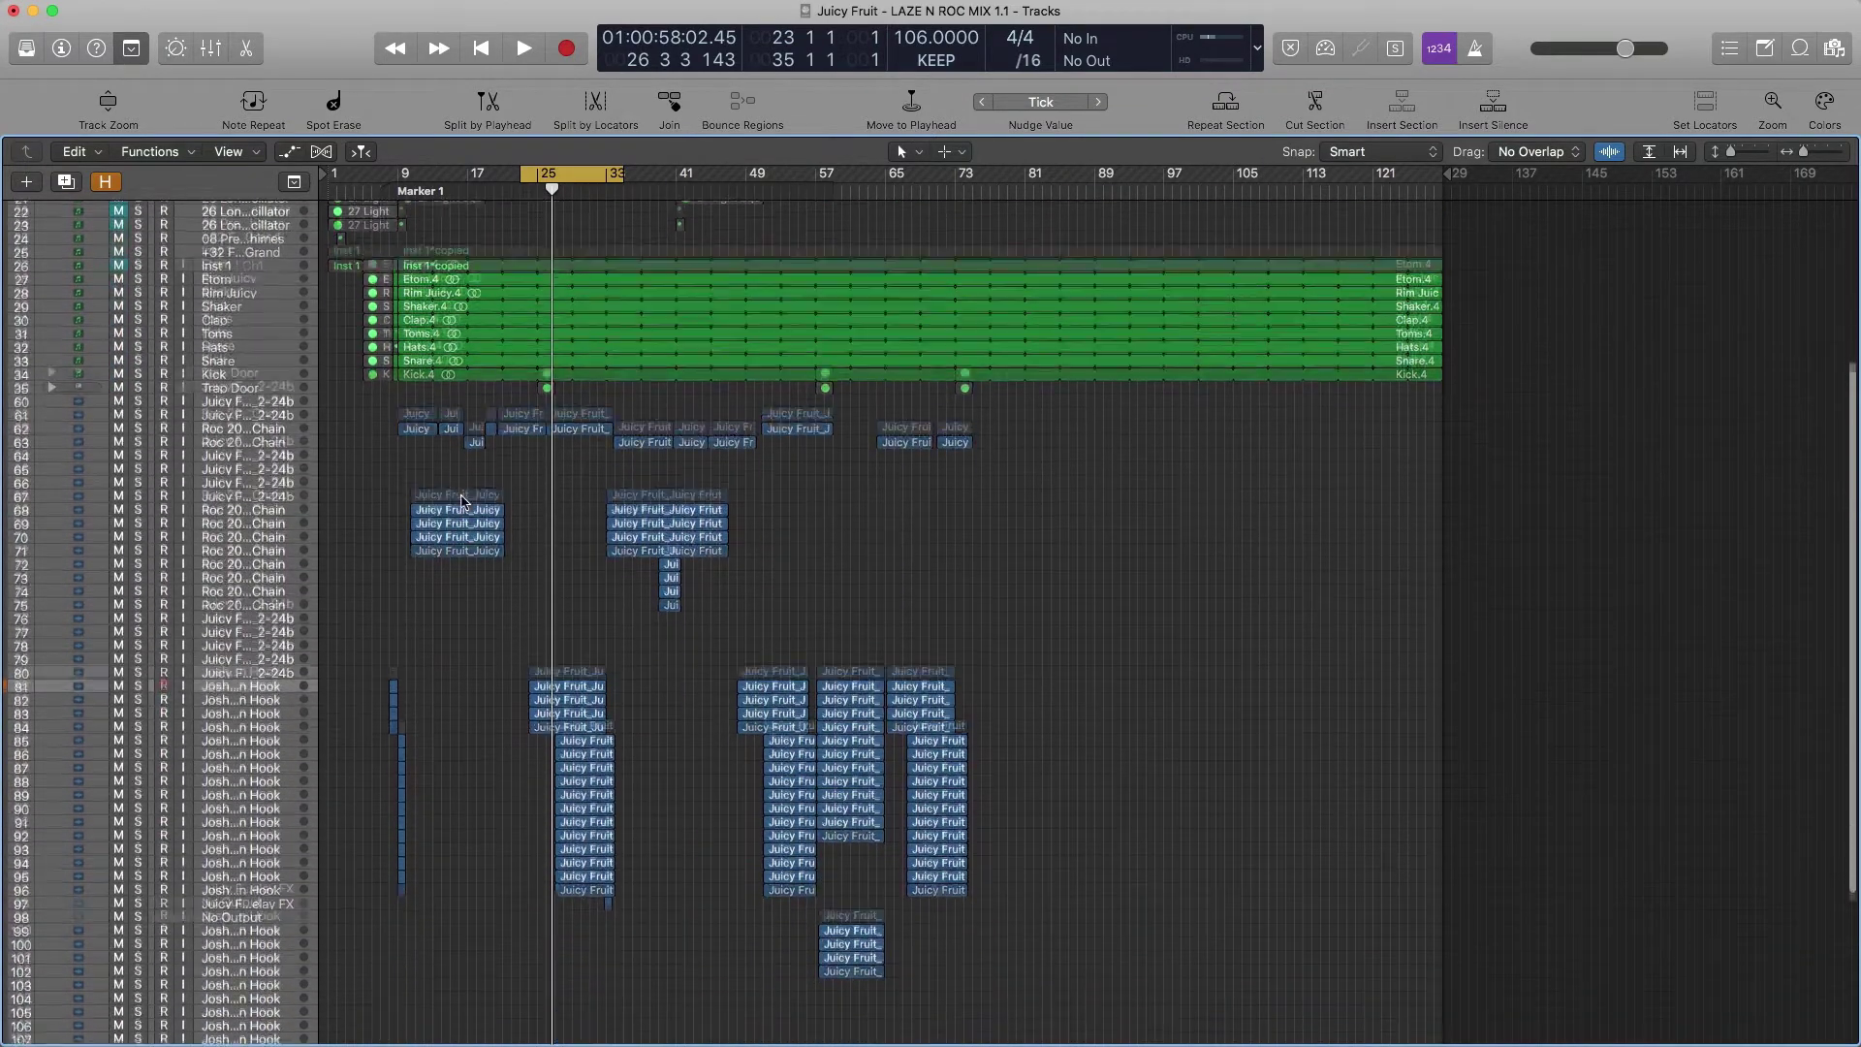
scroll(456, 504, "down", 7)
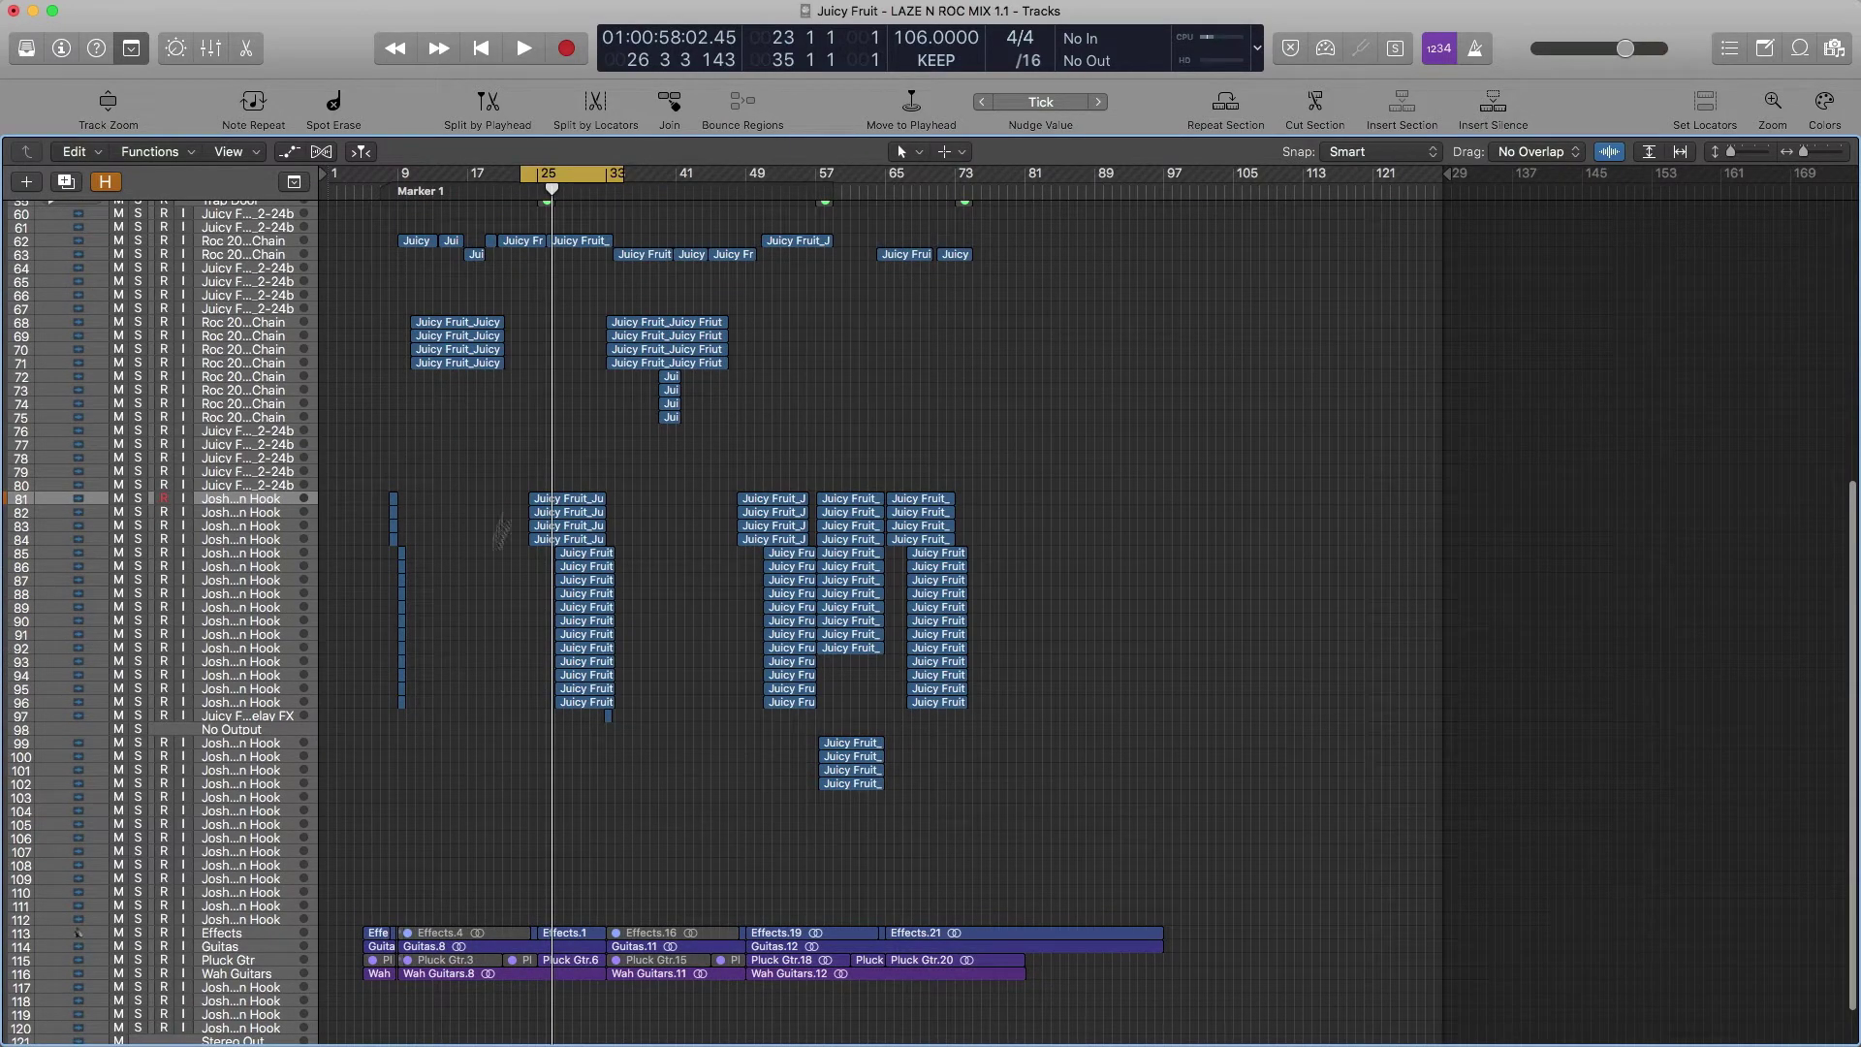
scroll(498, 573, "down", 4)
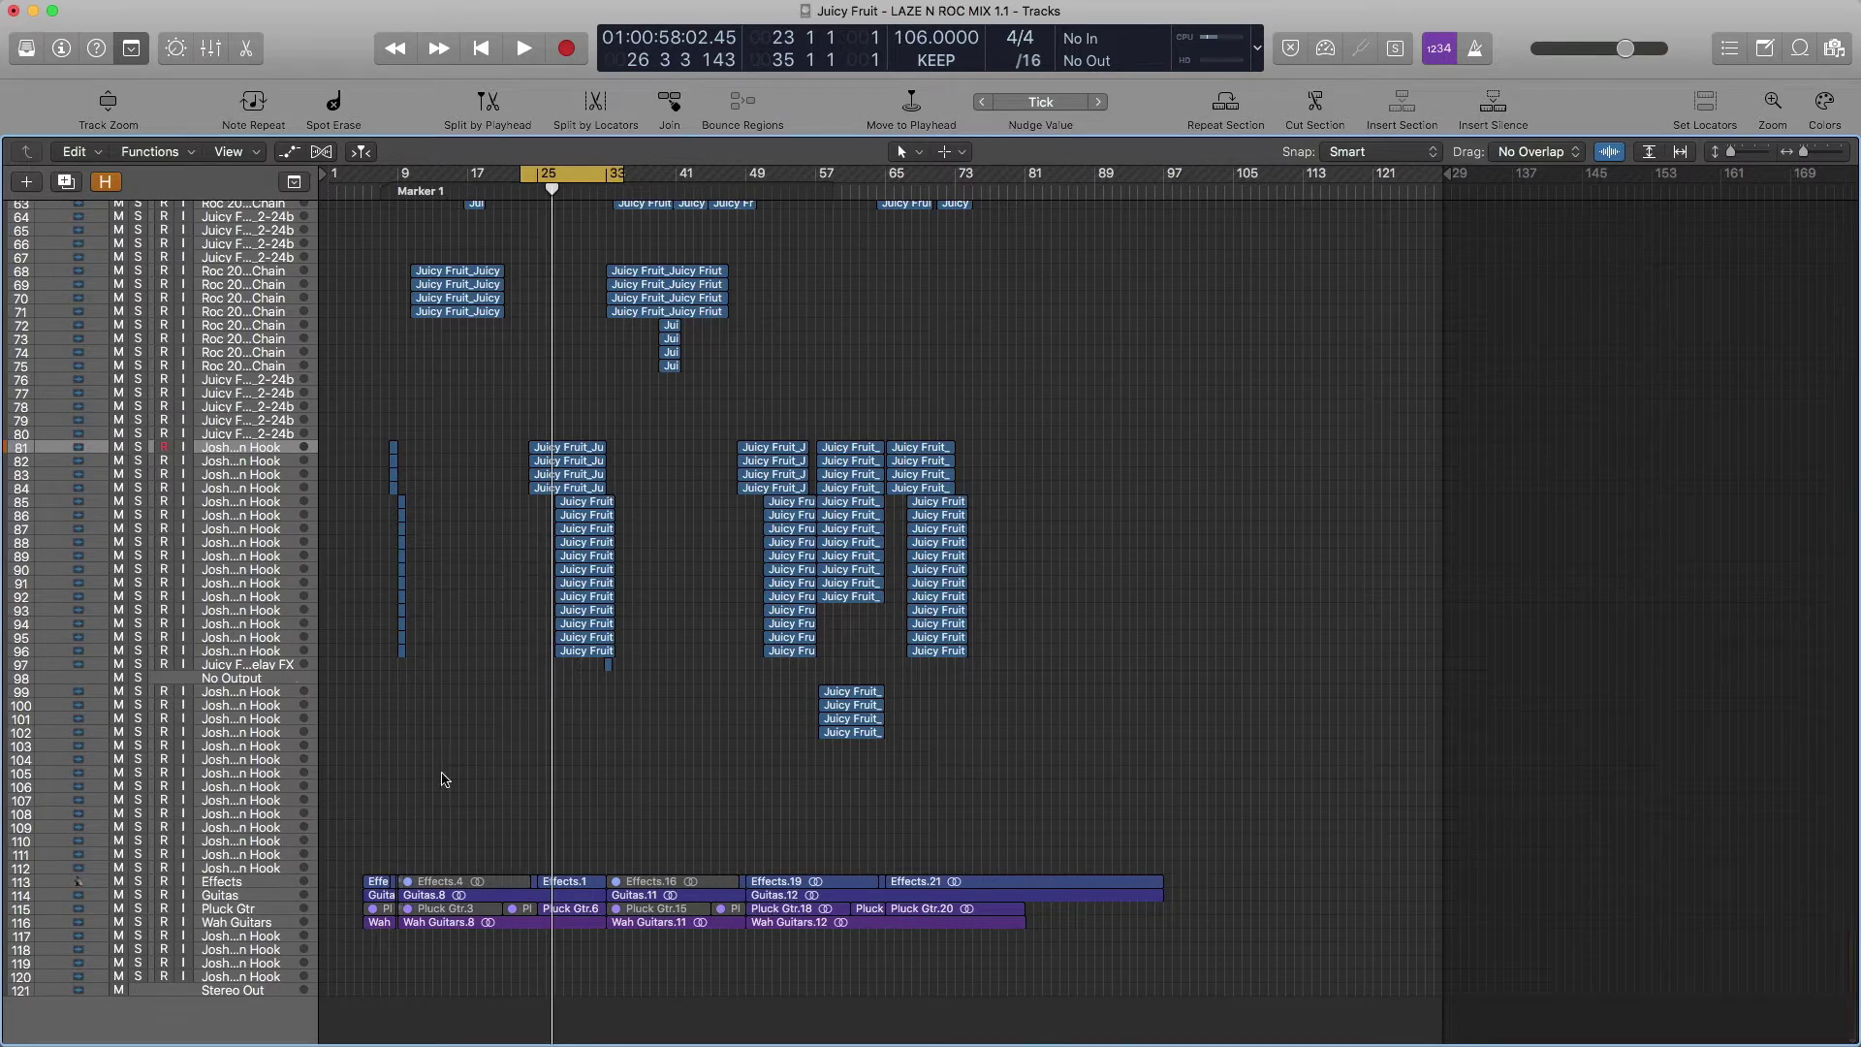
scroll(441, 780, "up", 3)
scroll(475, 825, "up", 2)
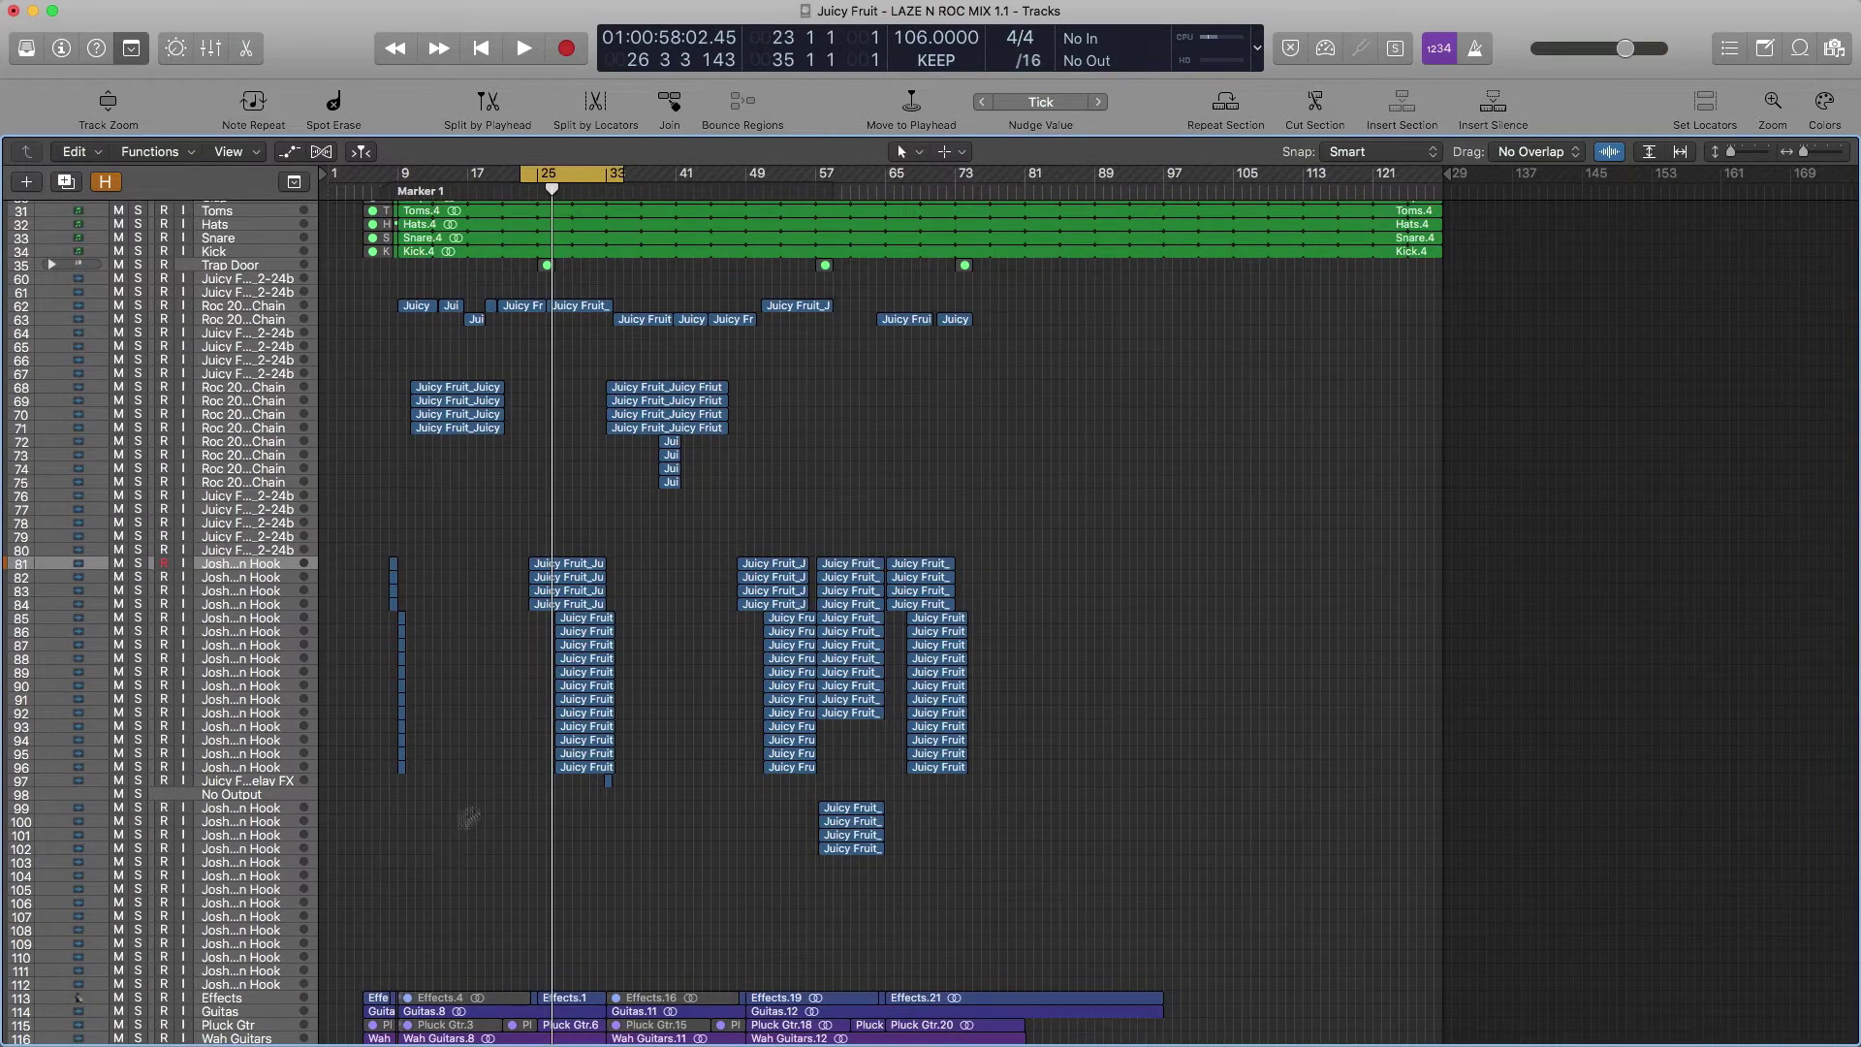
key("alt")
Step: Zoom onto the Hook Stack regions and move the cycle range to bars 24–36
left_click_drag(760, 497, 754, 668)
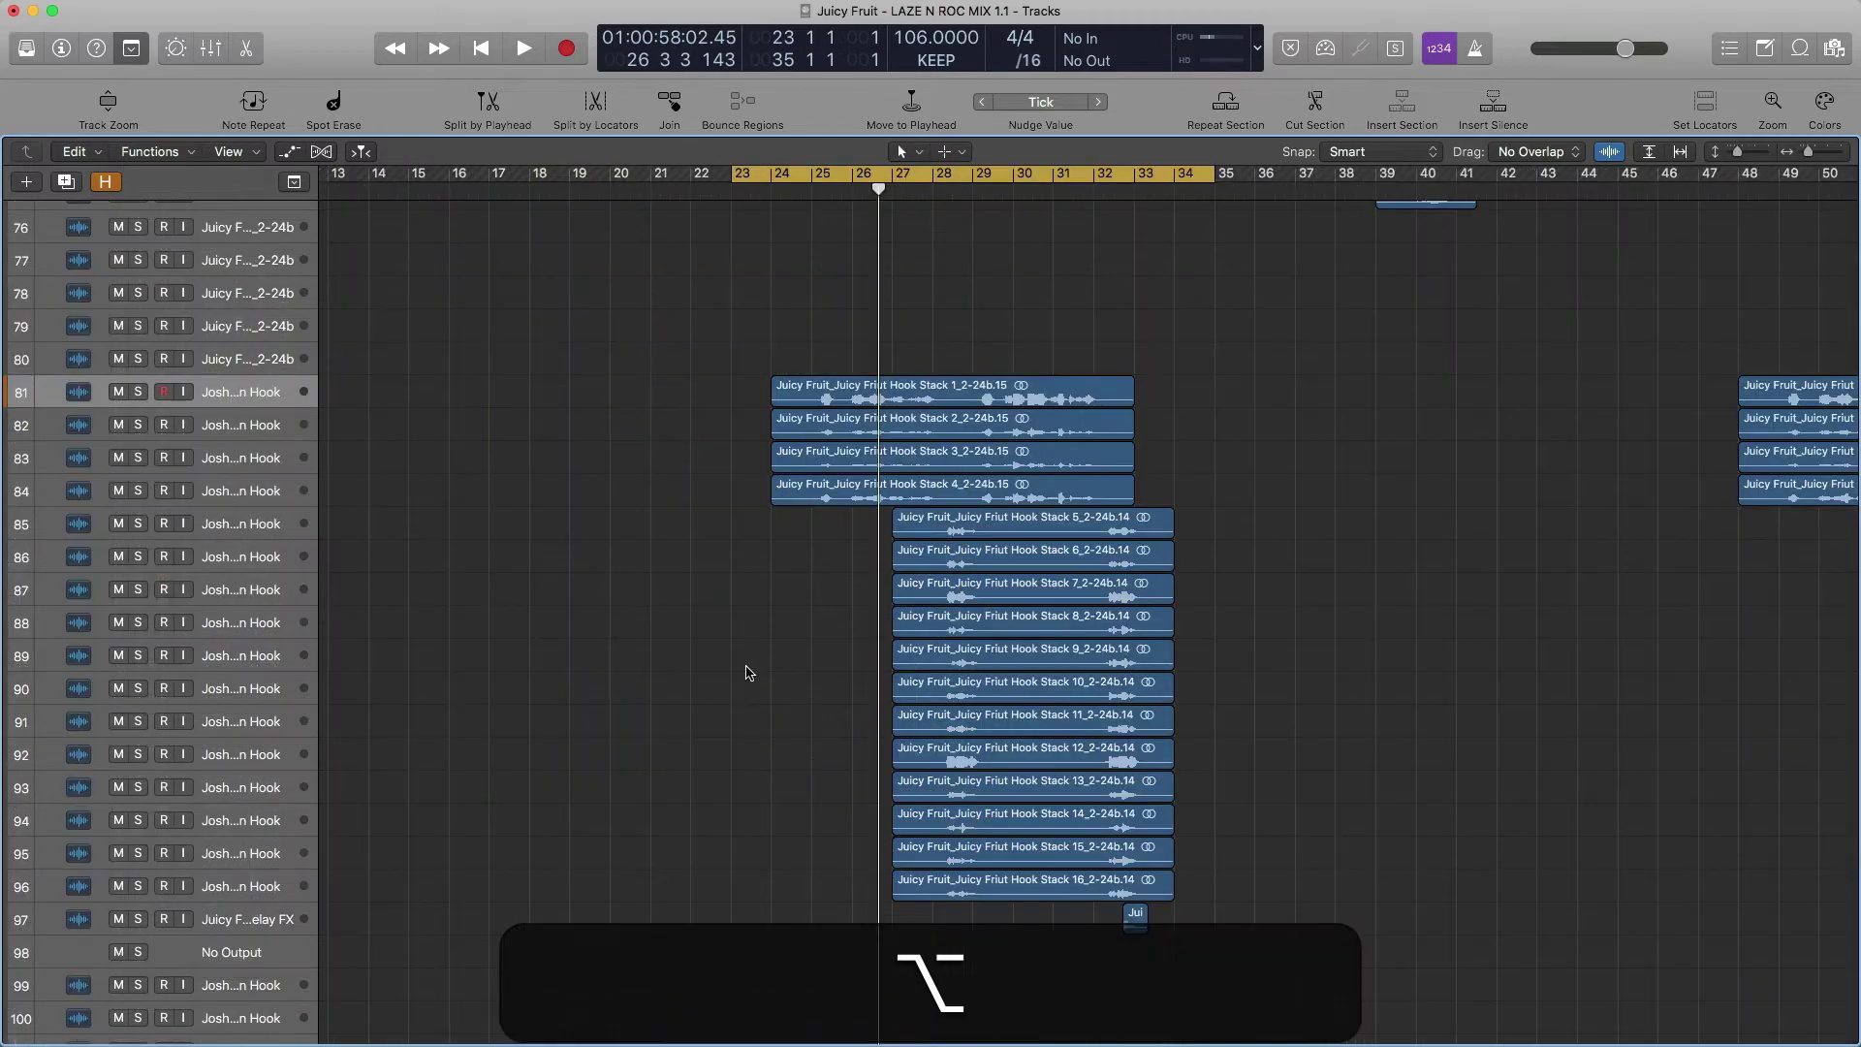
scroll(747, 679, "right", 2)
left_click_drag(732, 168, 773, 168)
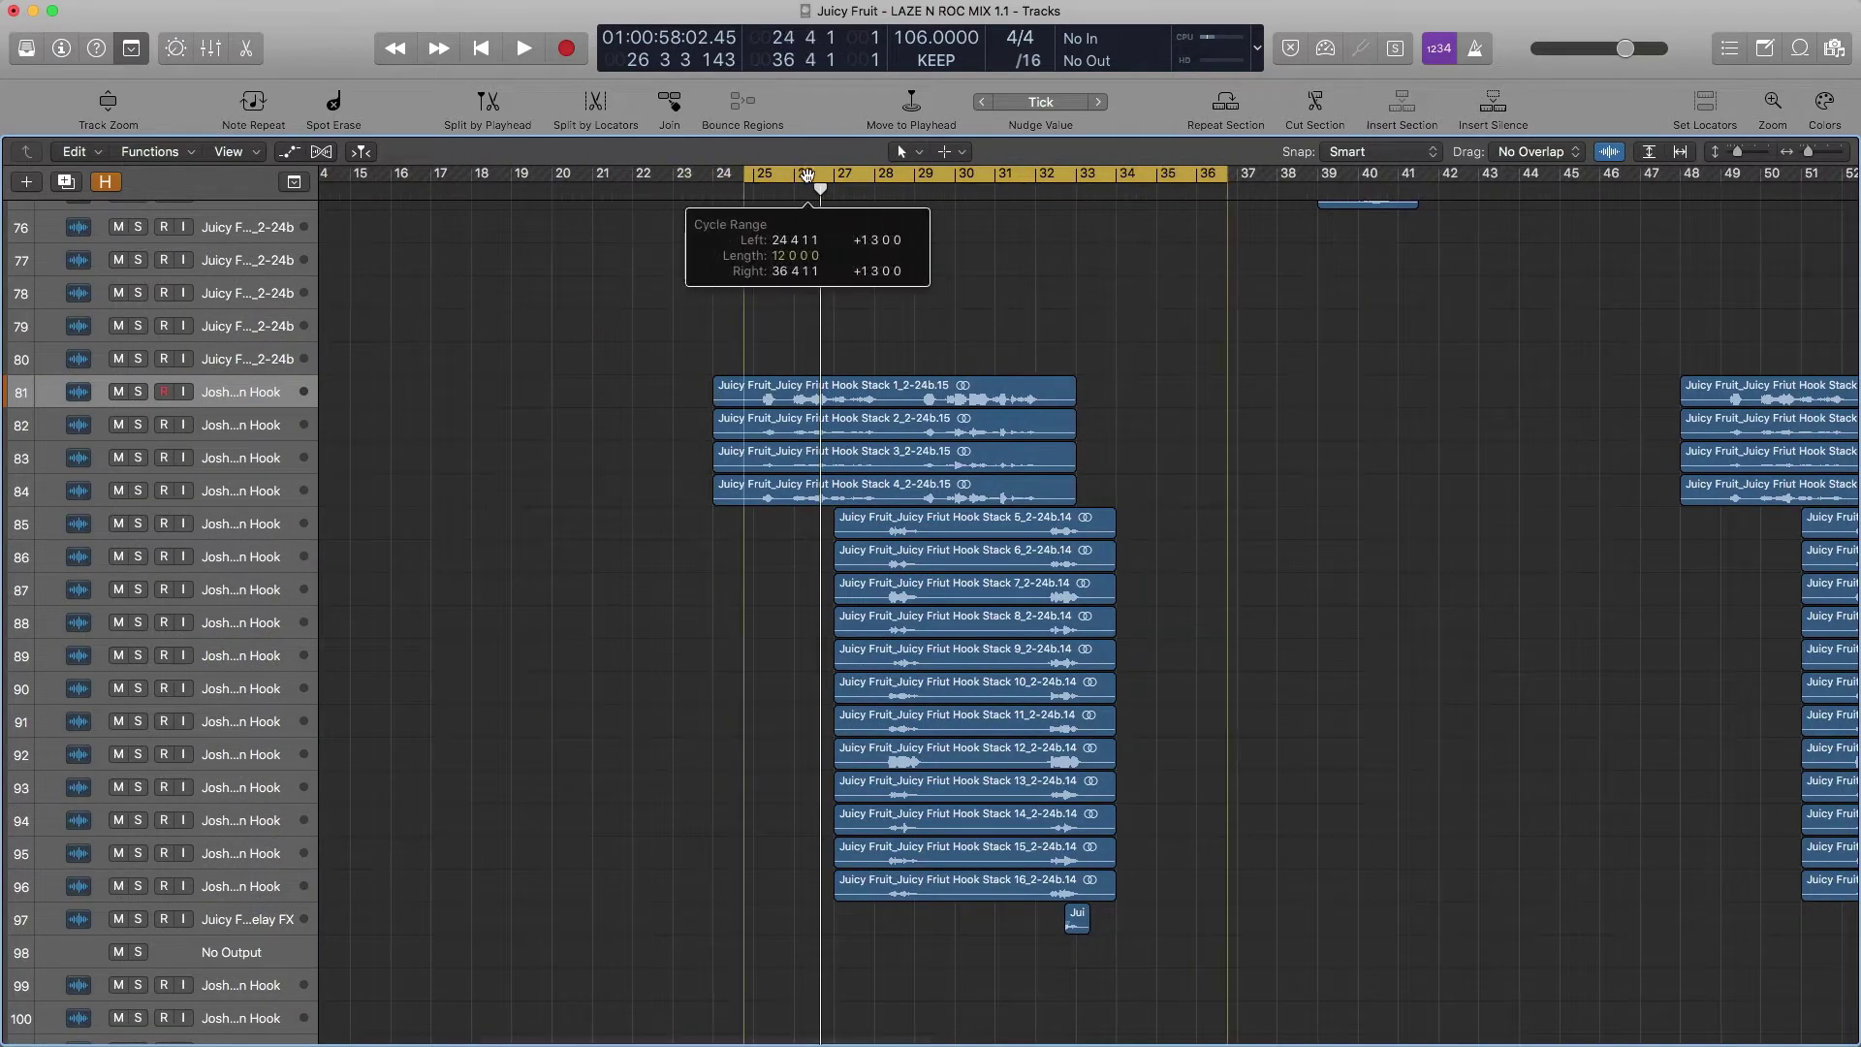
Step: Play the hook stack section, switching cycle mode off before stopping
key("space")
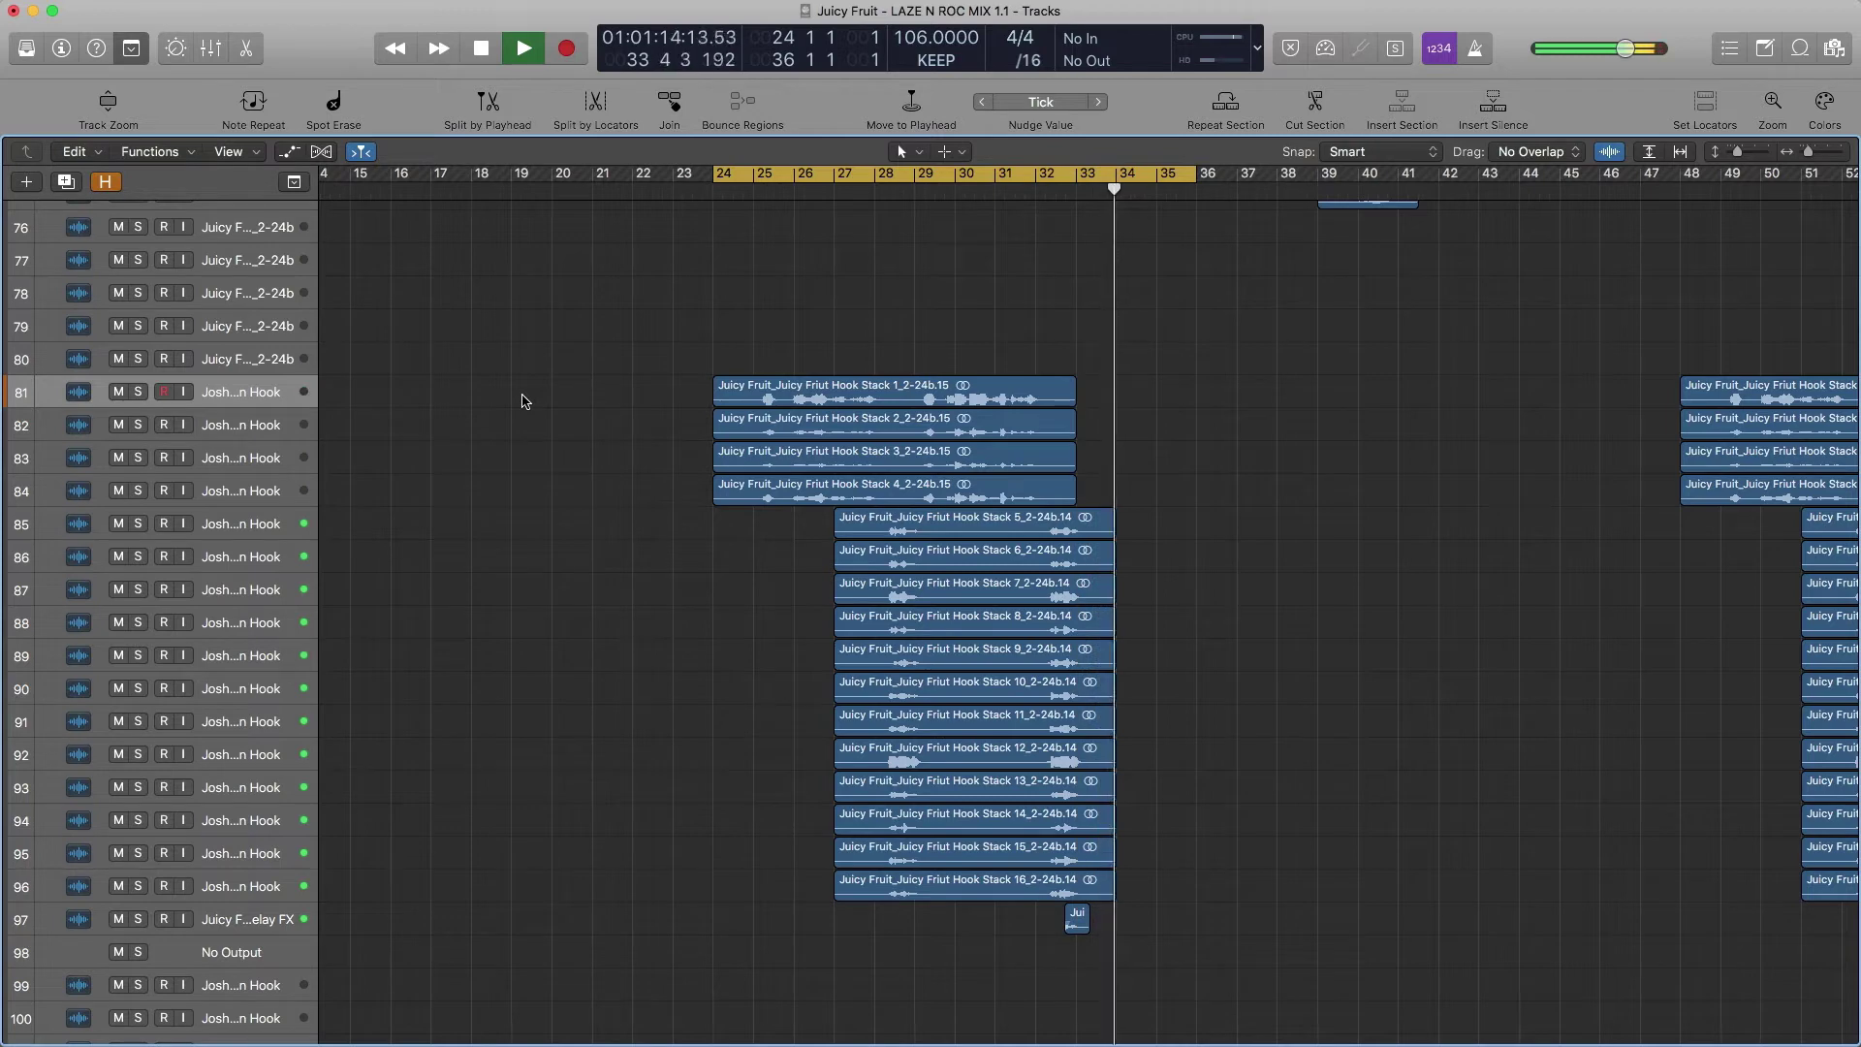
left_click(1098, 170)
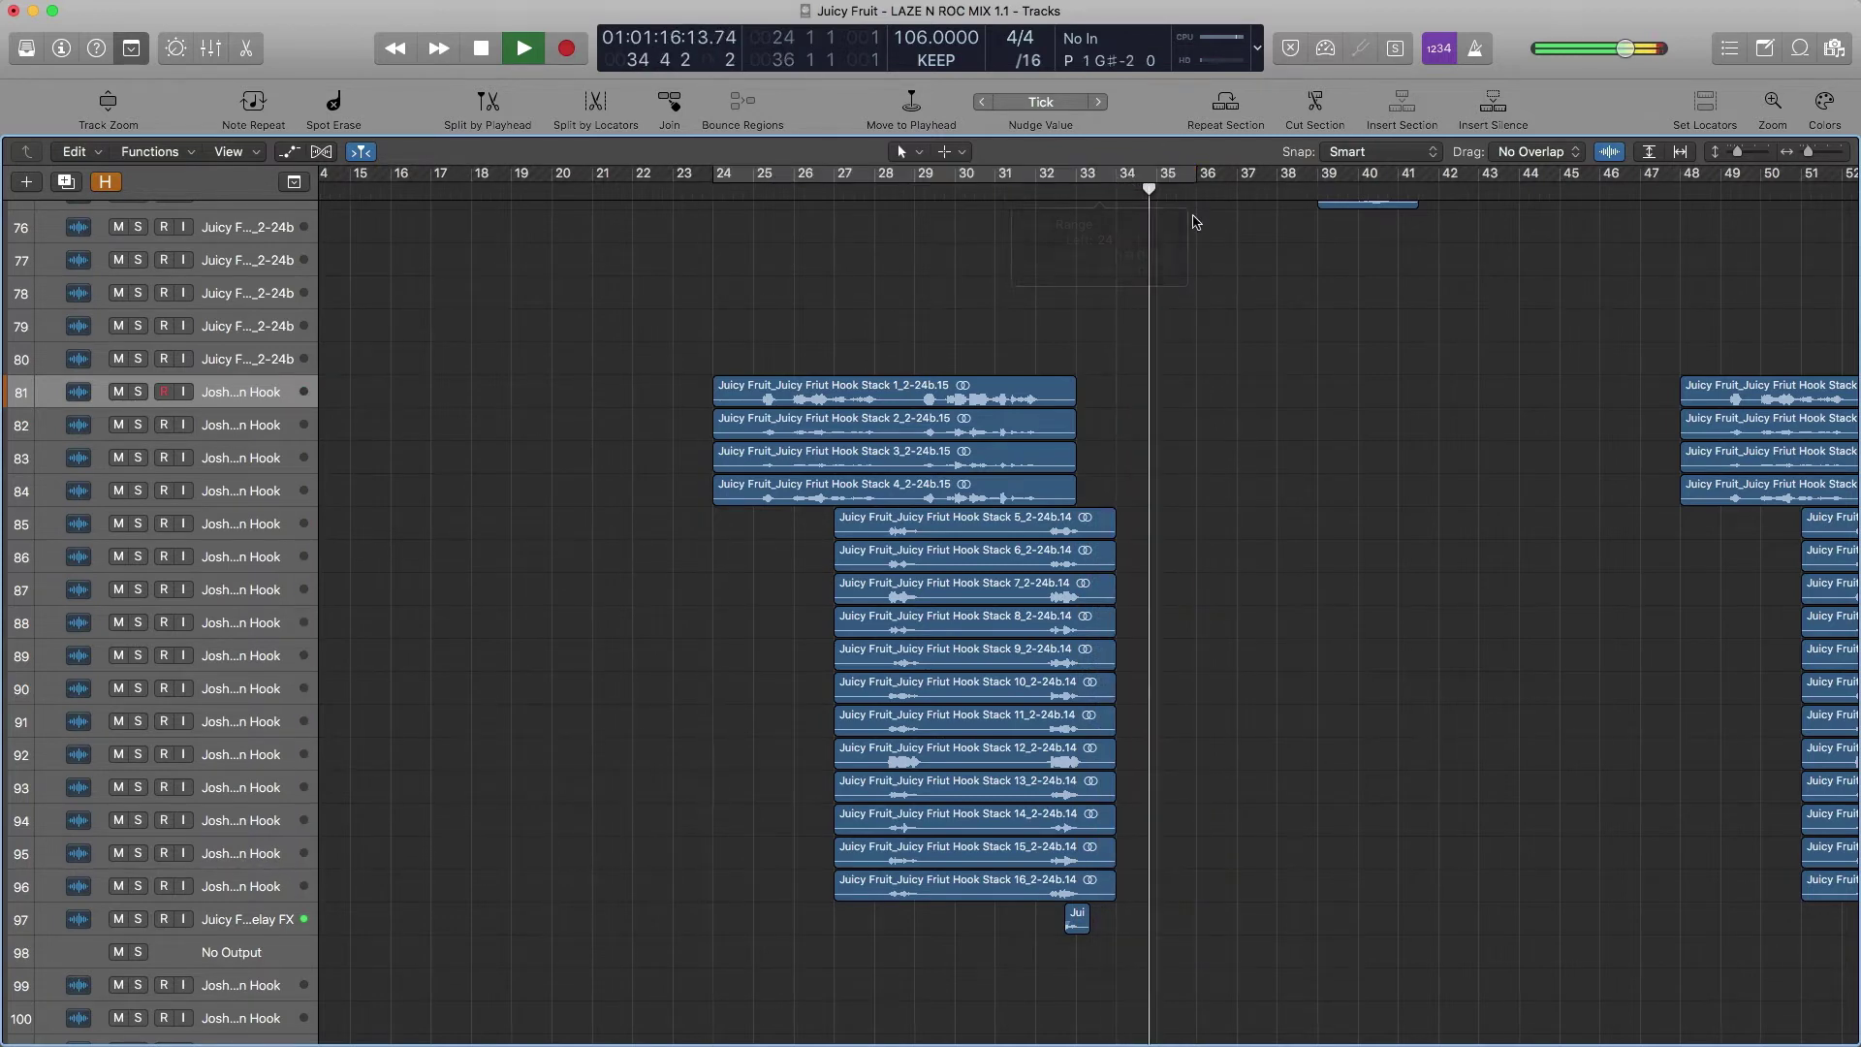
key("space")
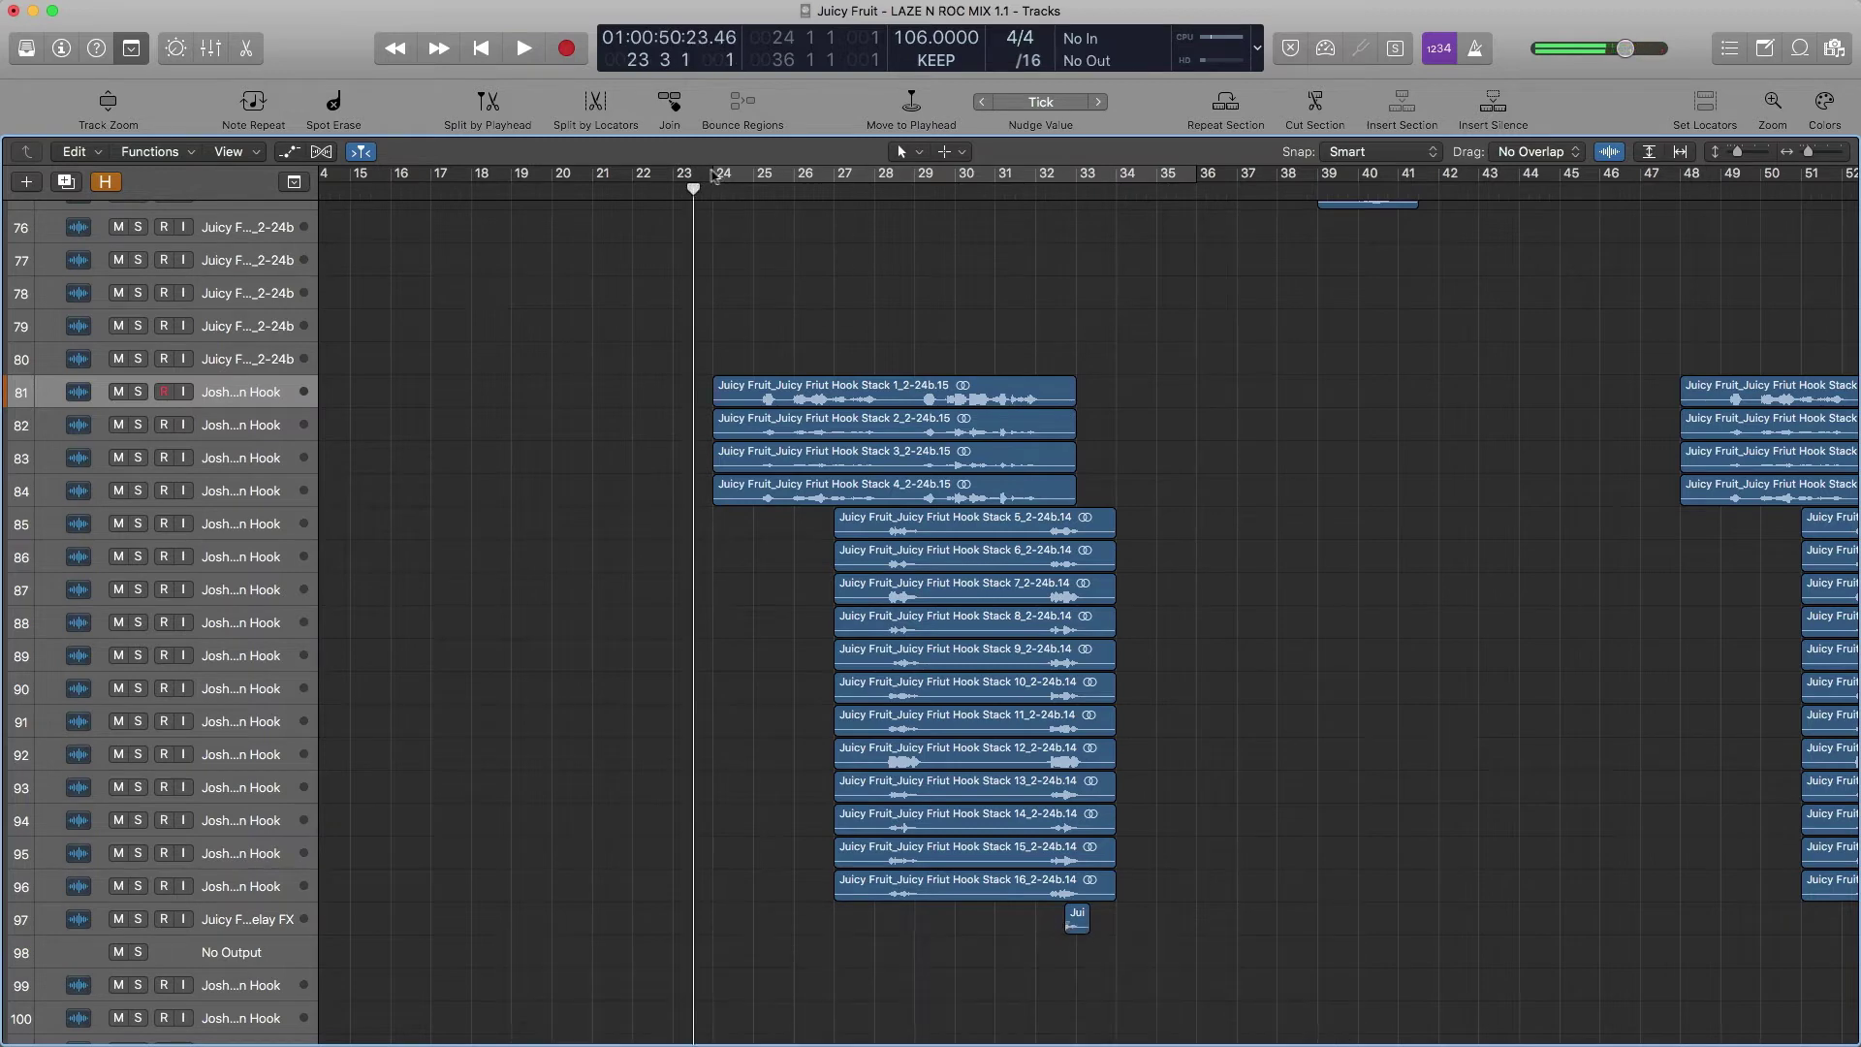
Step: Loop bars 23–40 and bring back the Mixer and Inspector
left_click_drag(714, 175, 1357, 176)
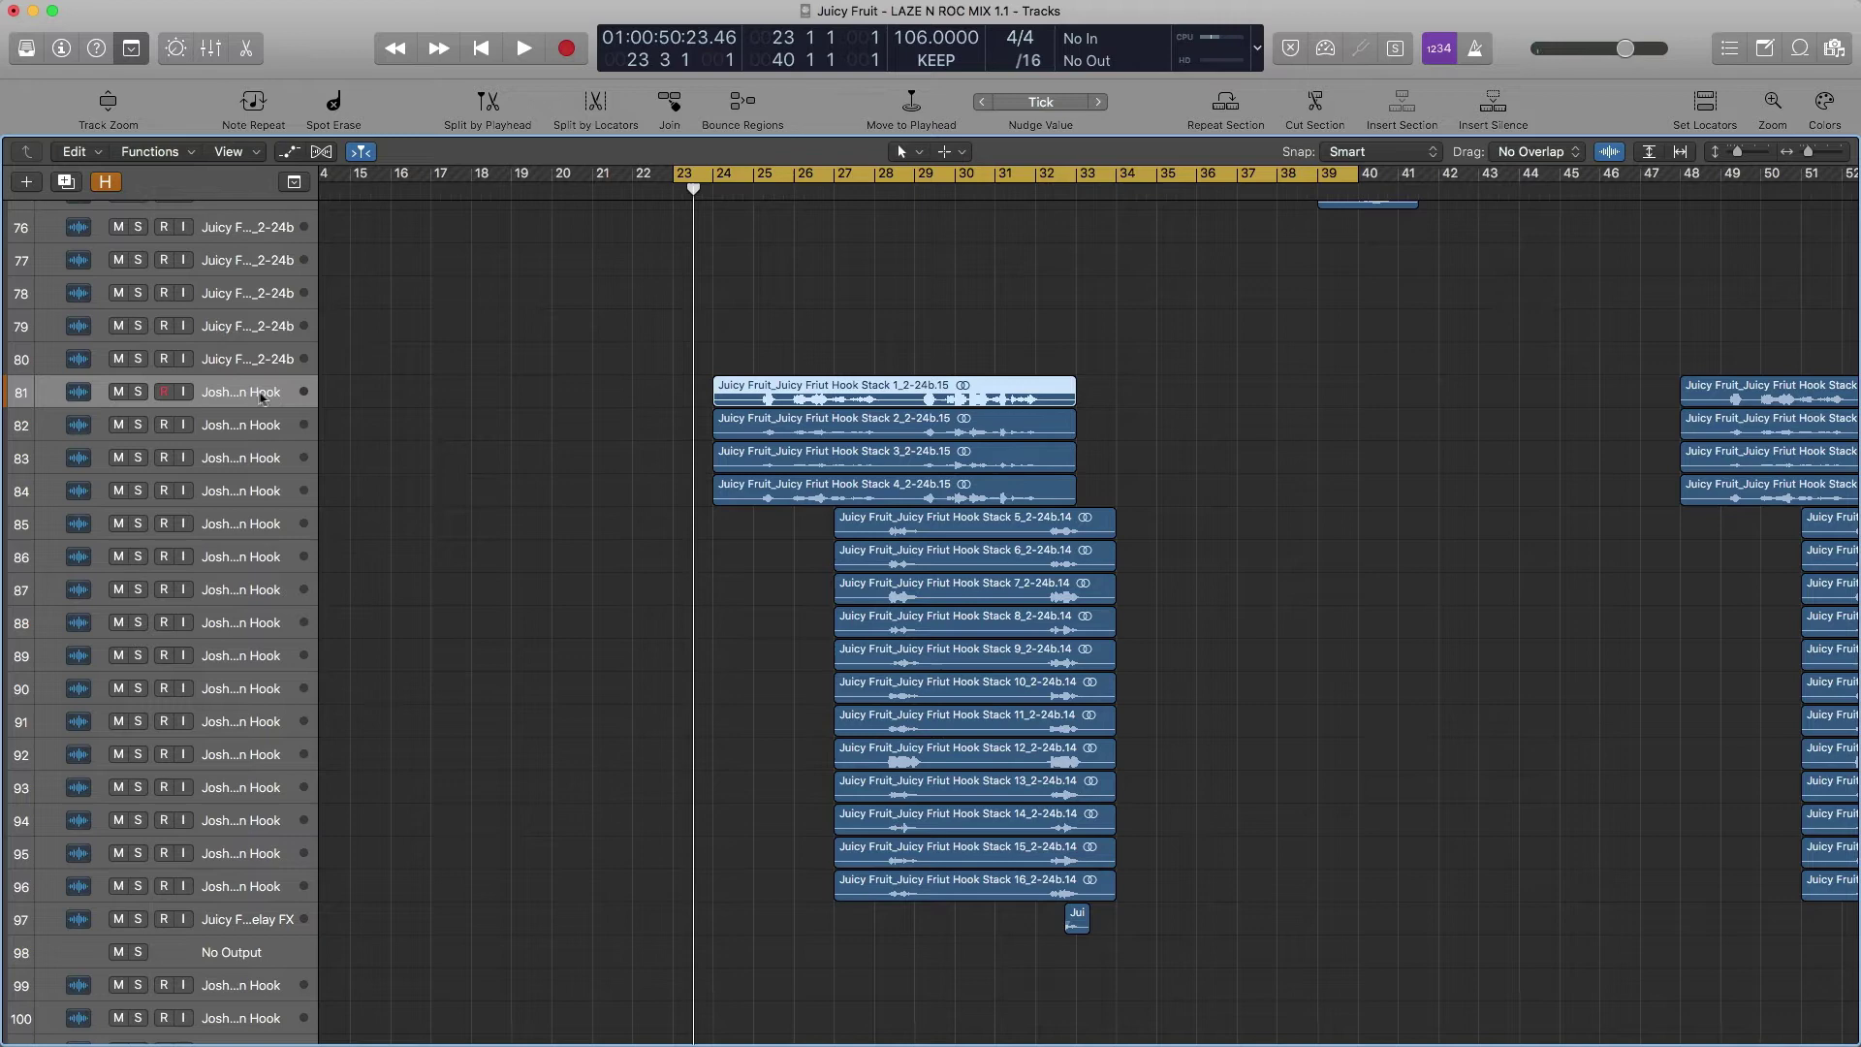
key("x")
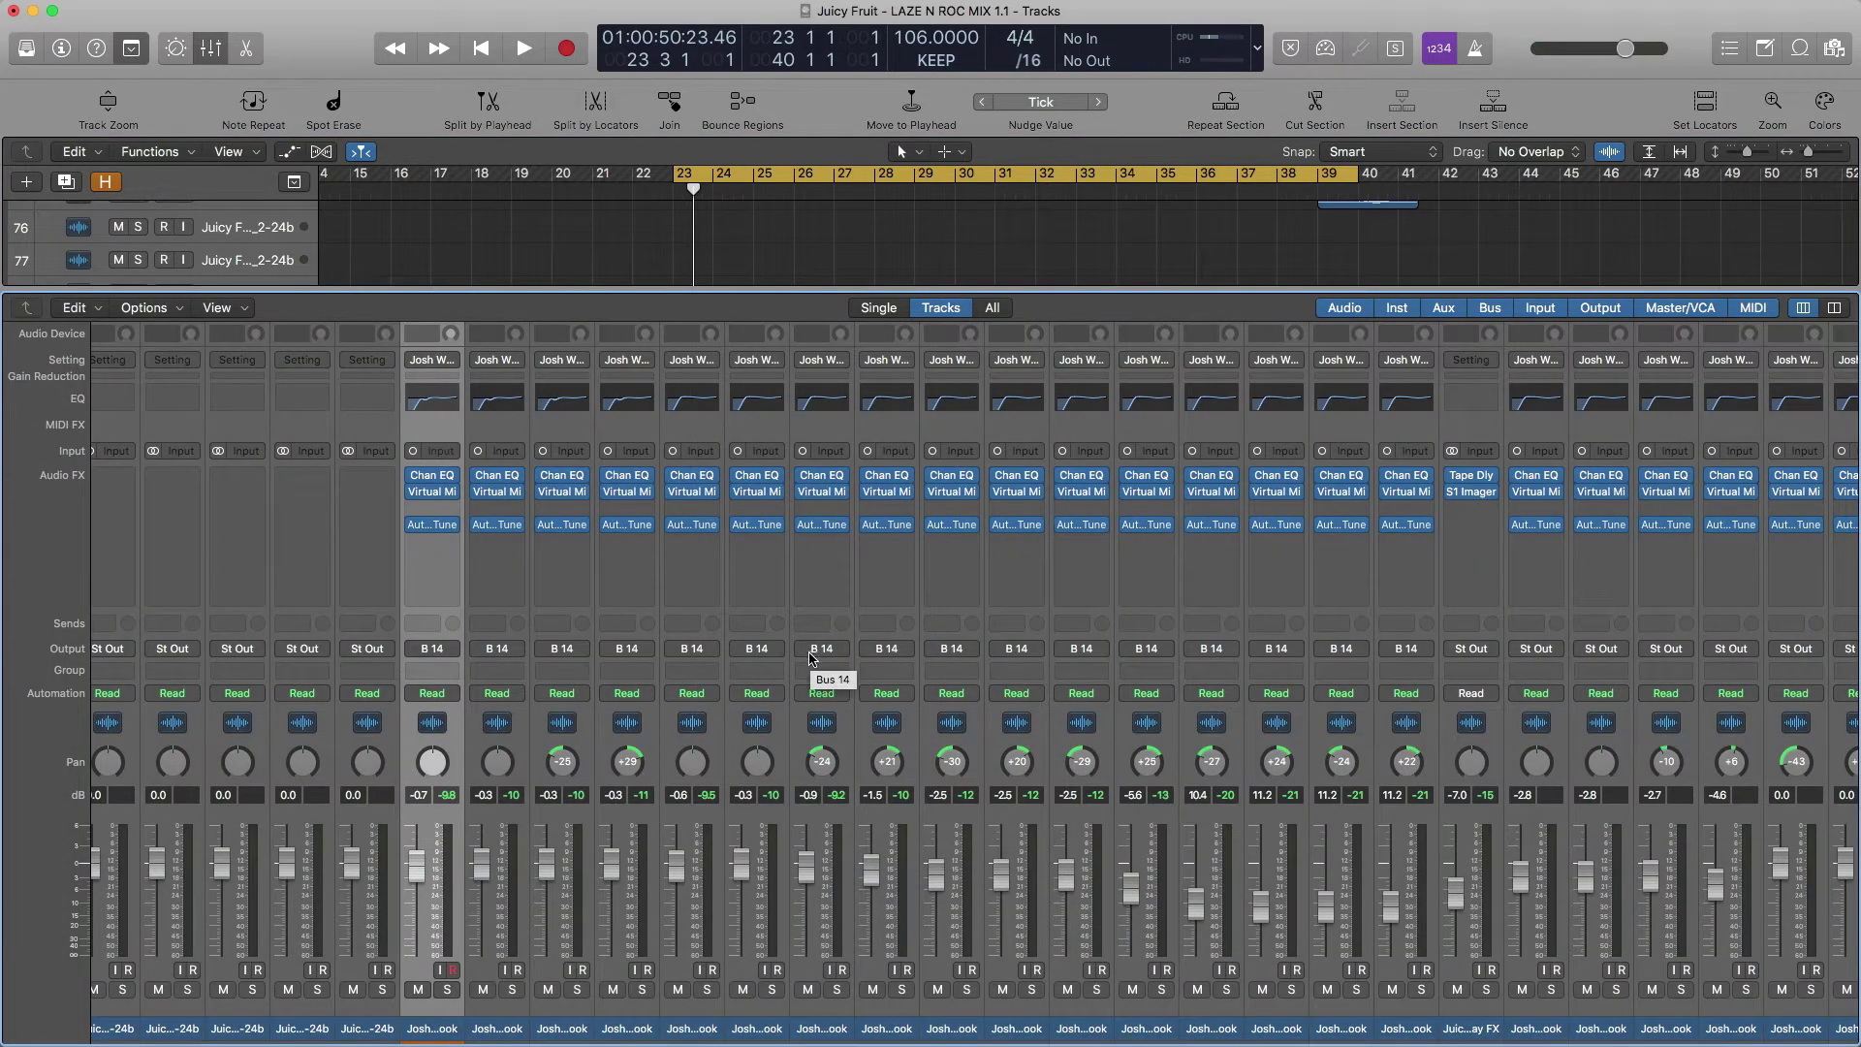
key("i")
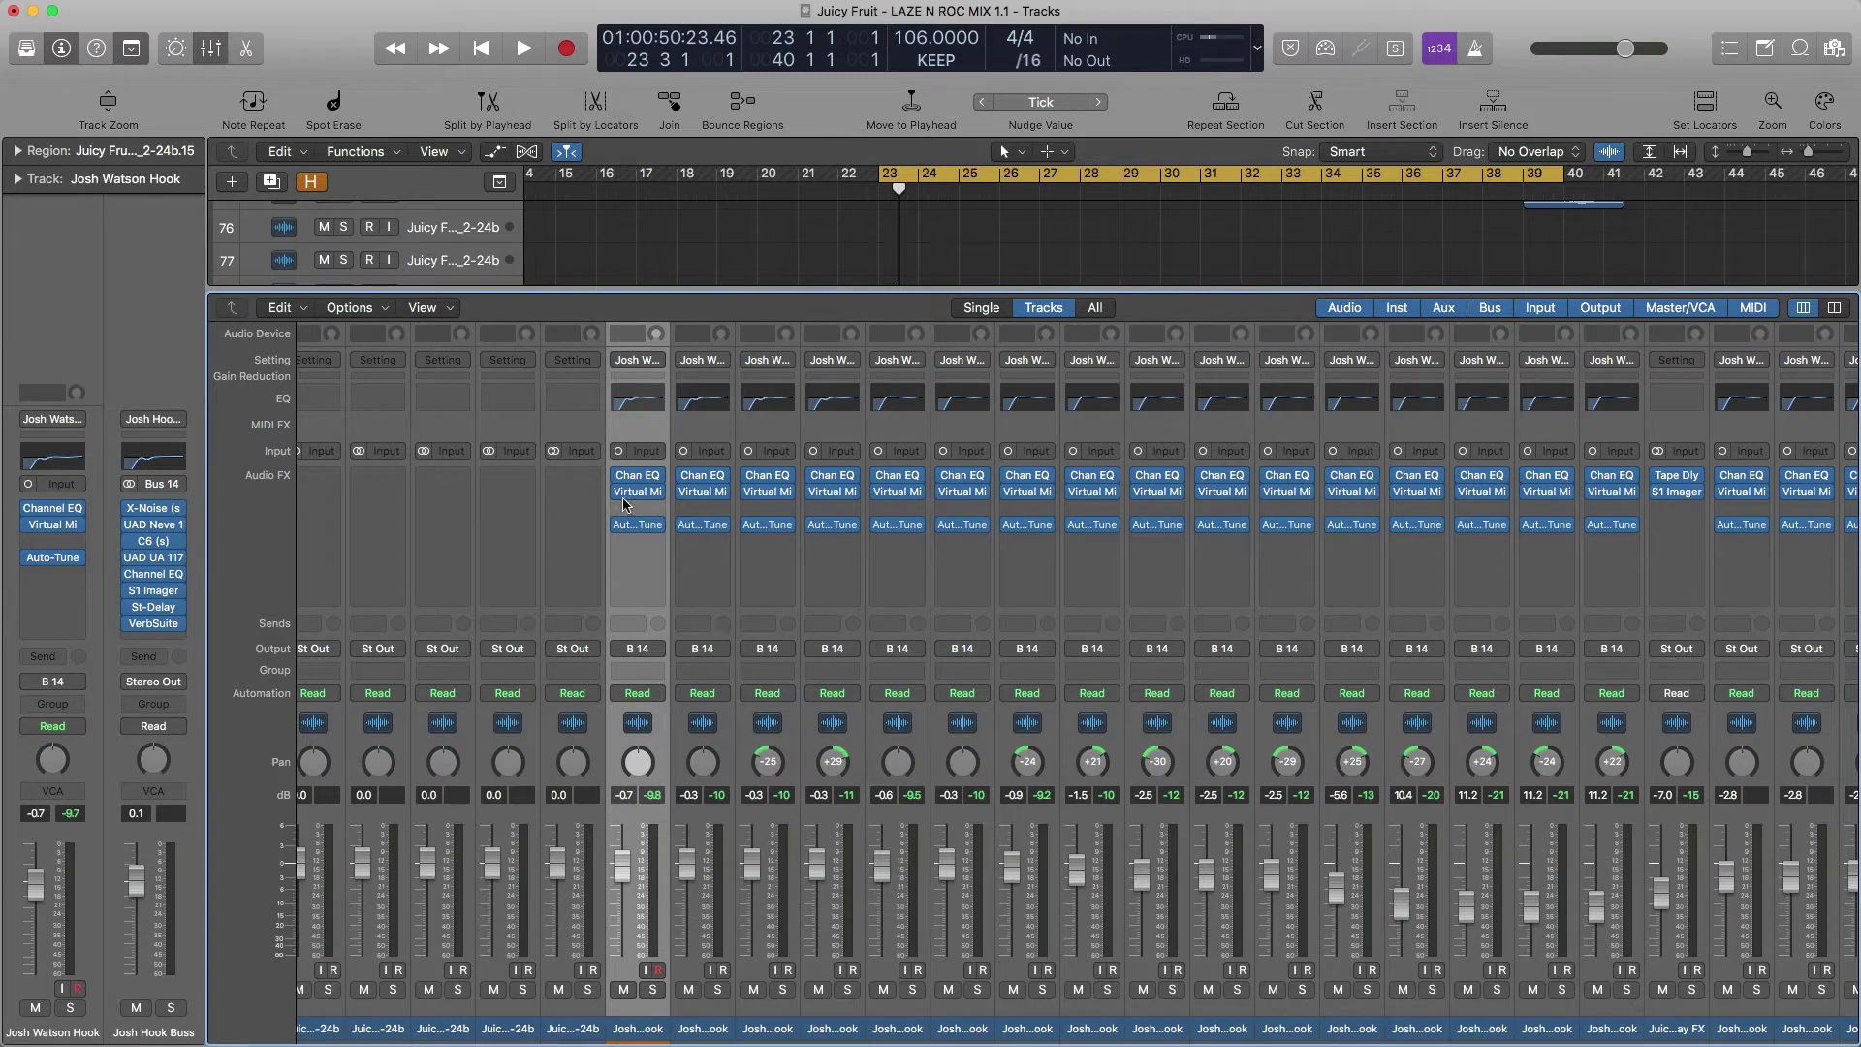
Step: Open, reposition and close the hook vocal's Virtual Mix Rack plug-in
mouse_move(637, 491)
left_click(640, 494)
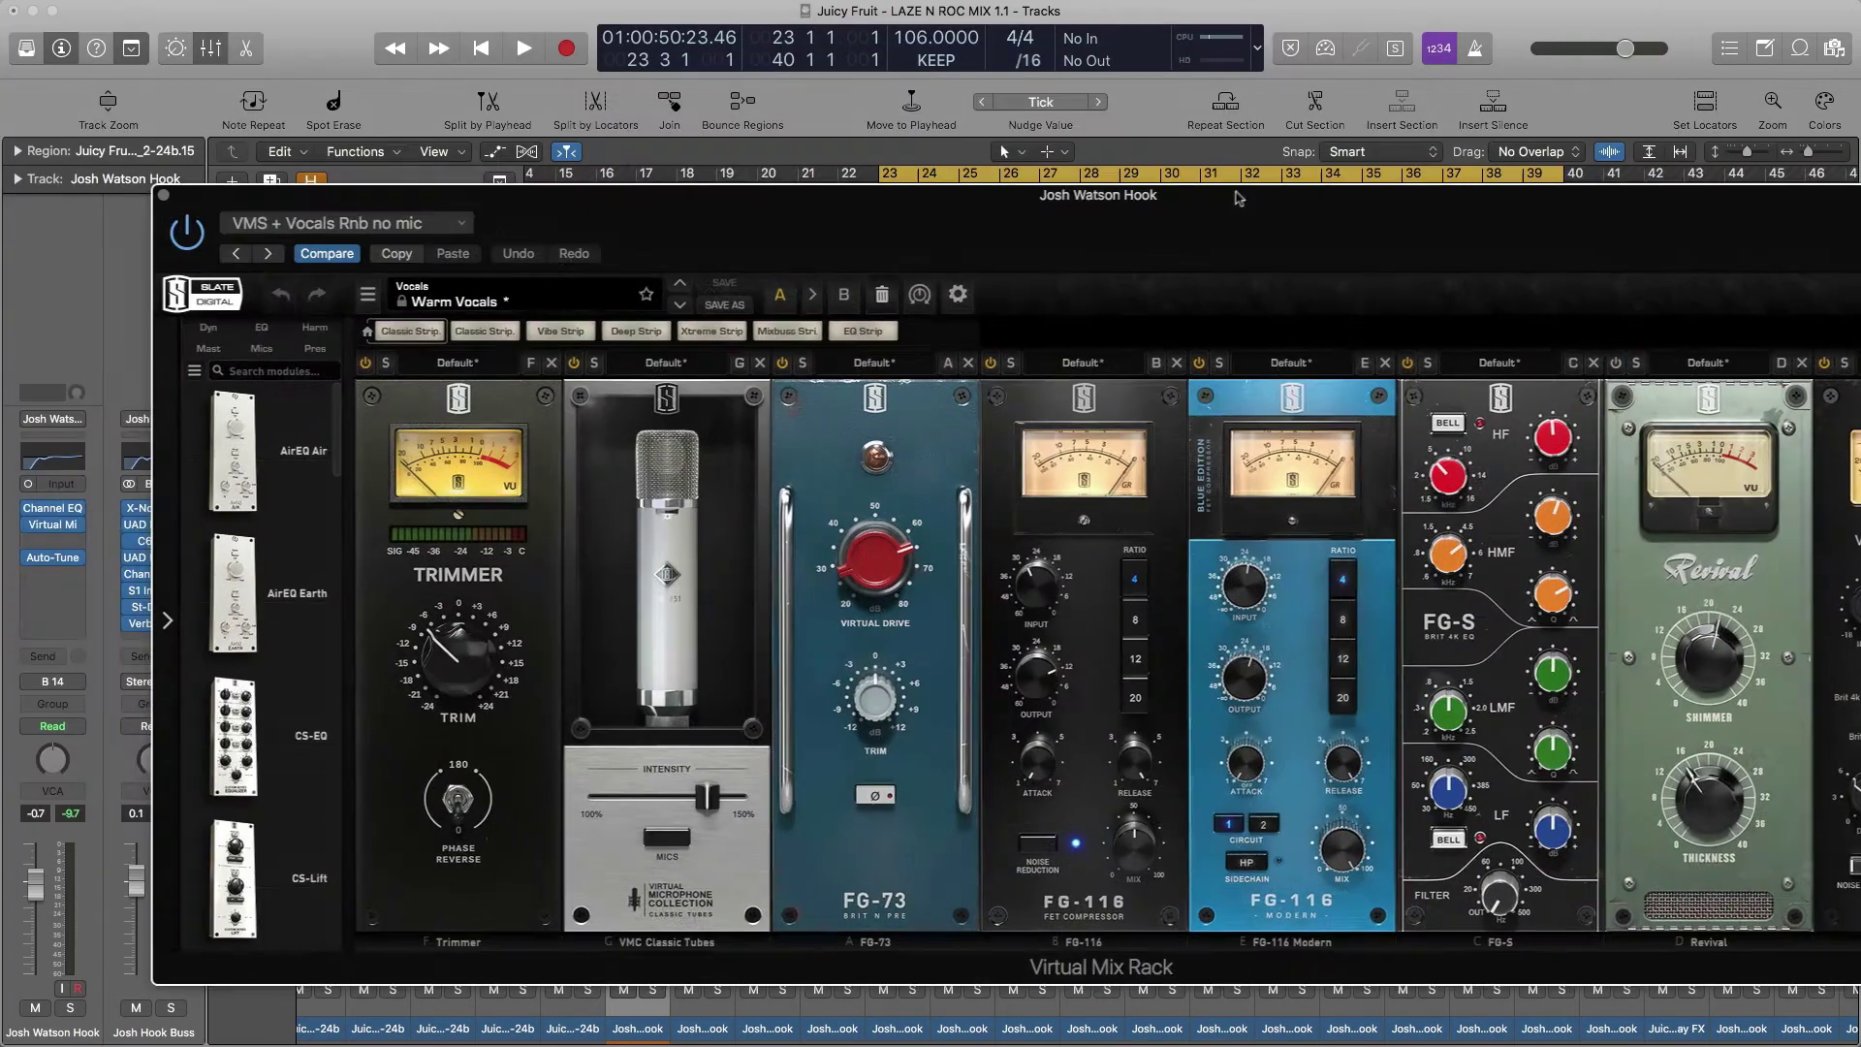
left_click_drag(608, 35, 1255, 202)
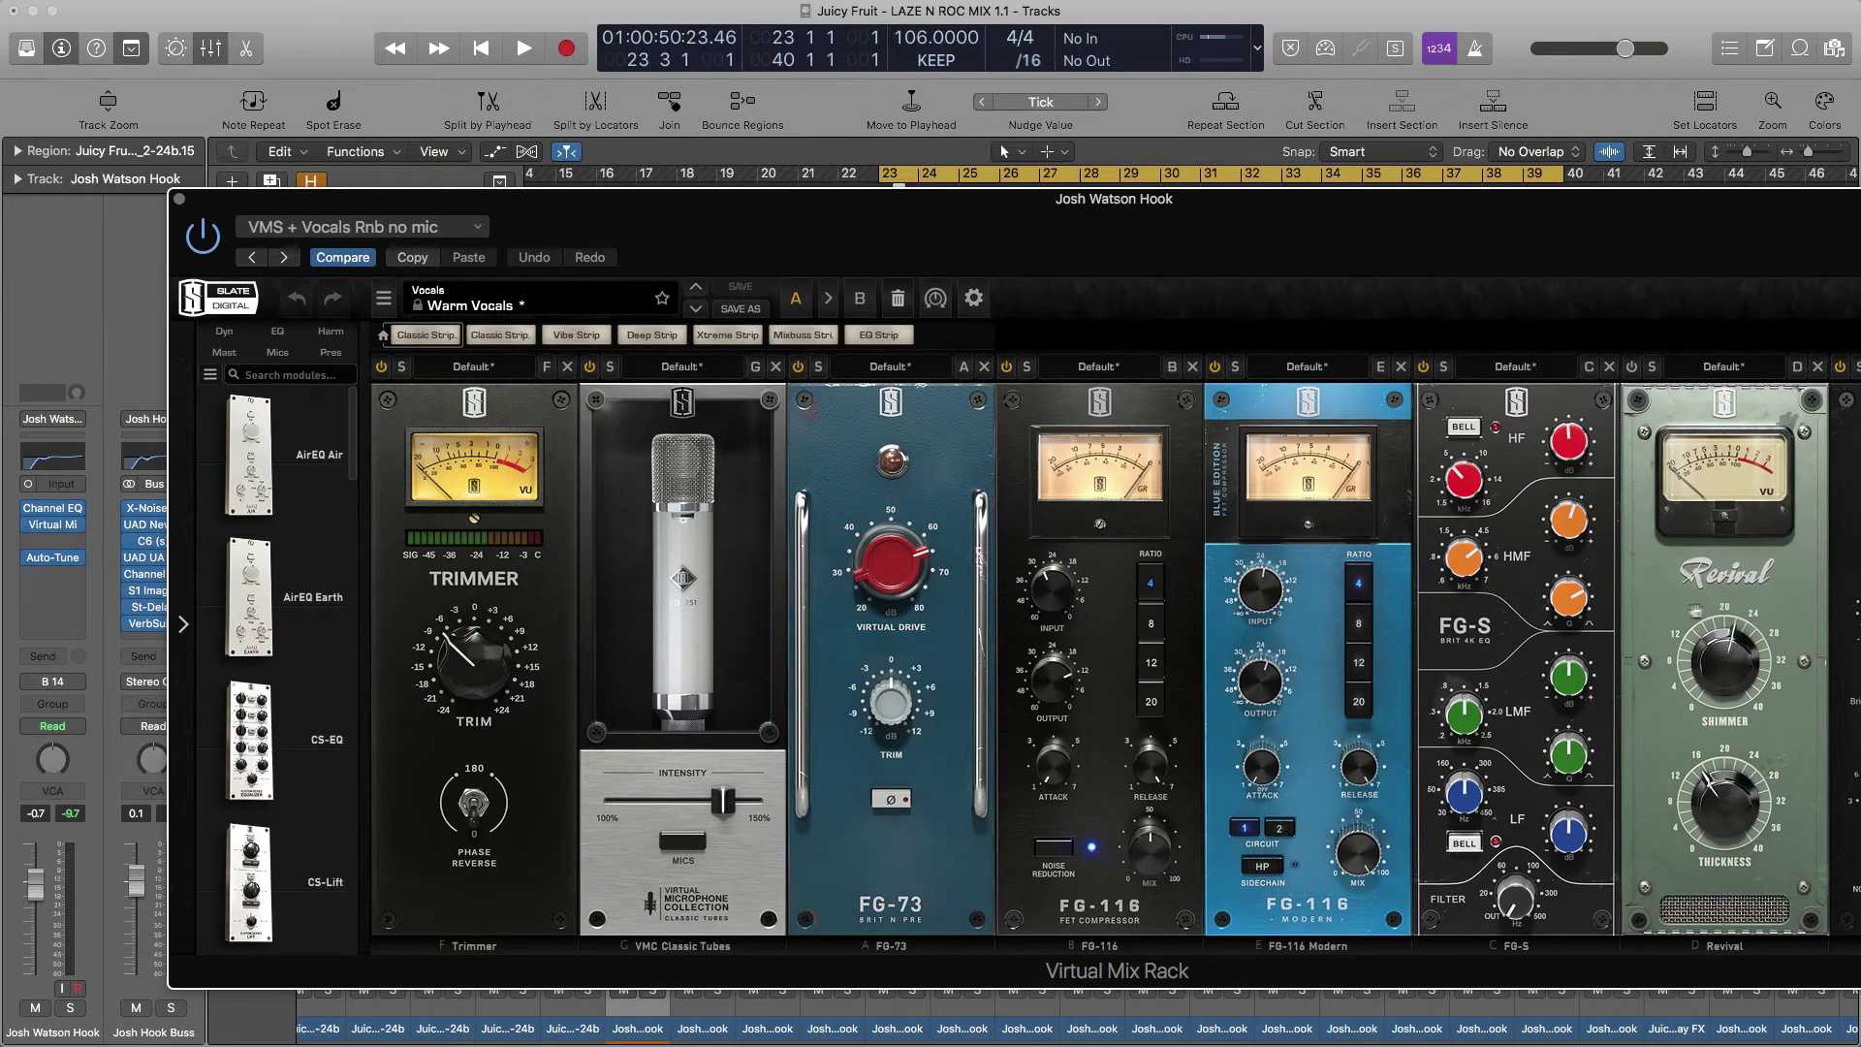
left_click(179, 197)
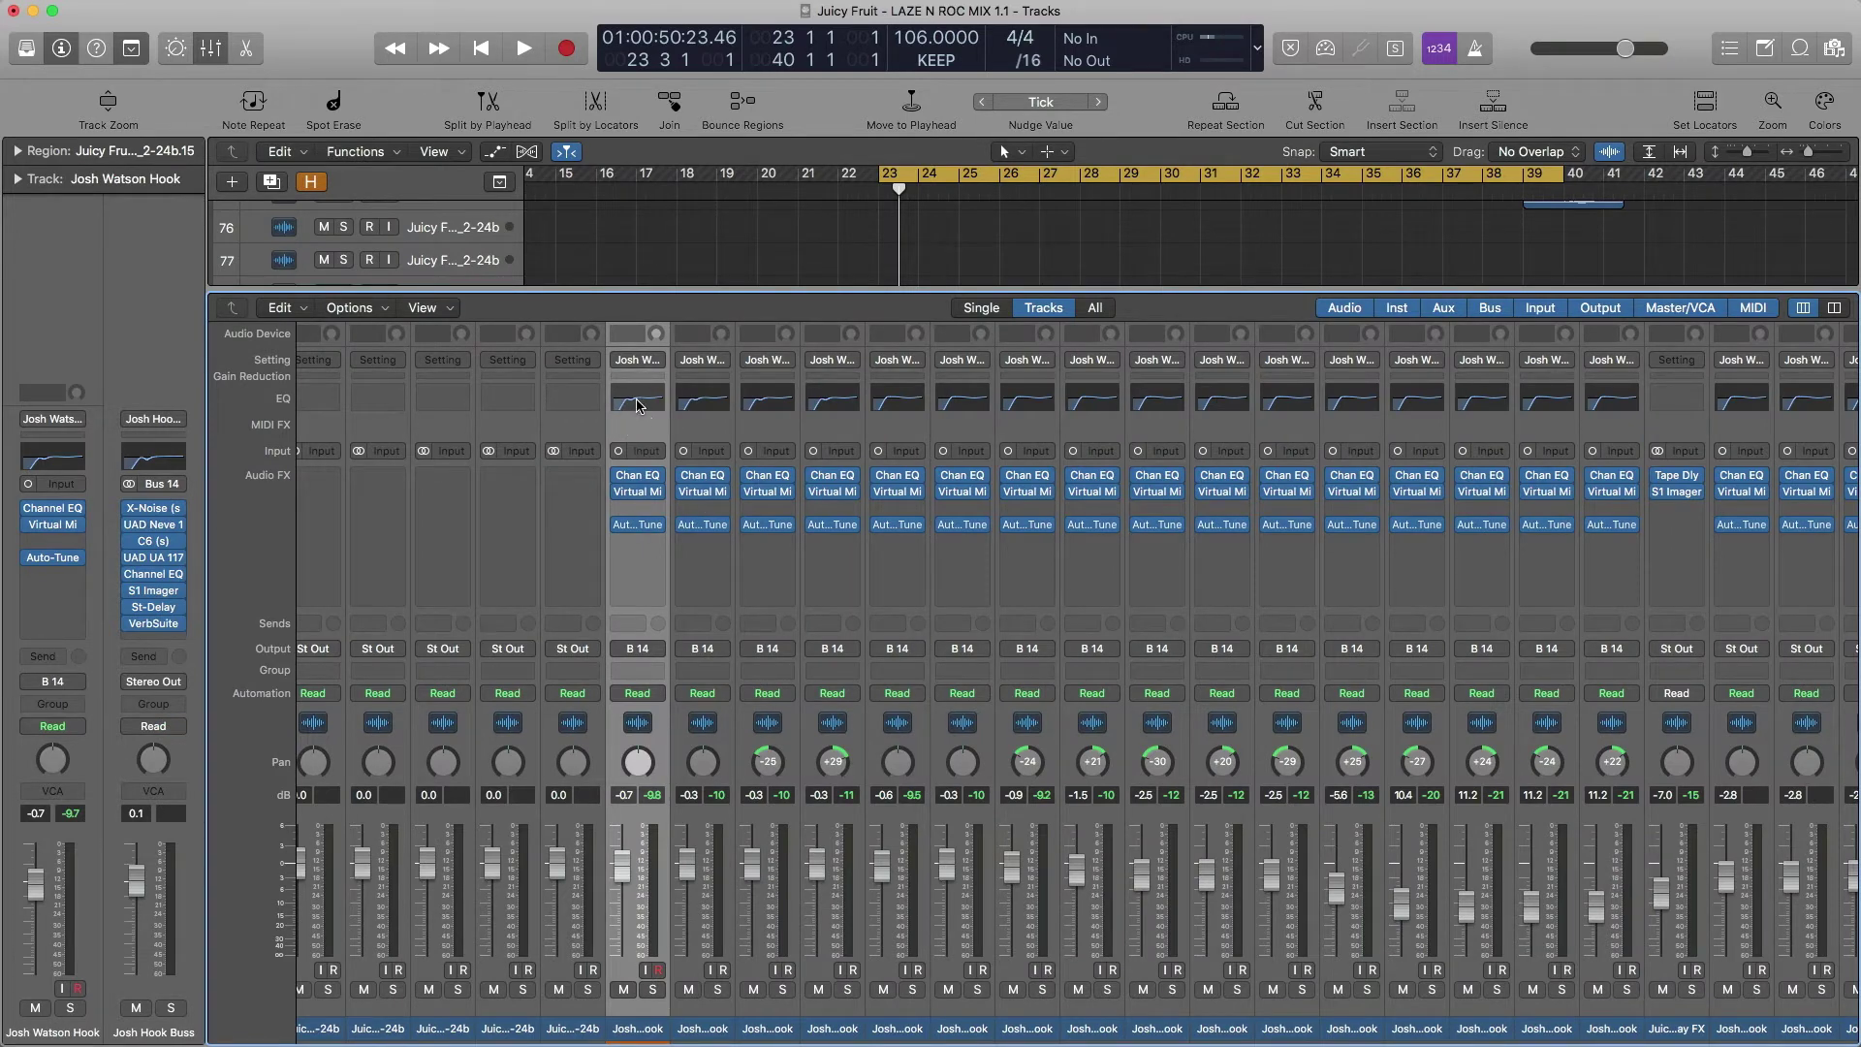
Step: Open the hook vocal's Channel EQ and position its window over the mixer
double_click(637, 405)
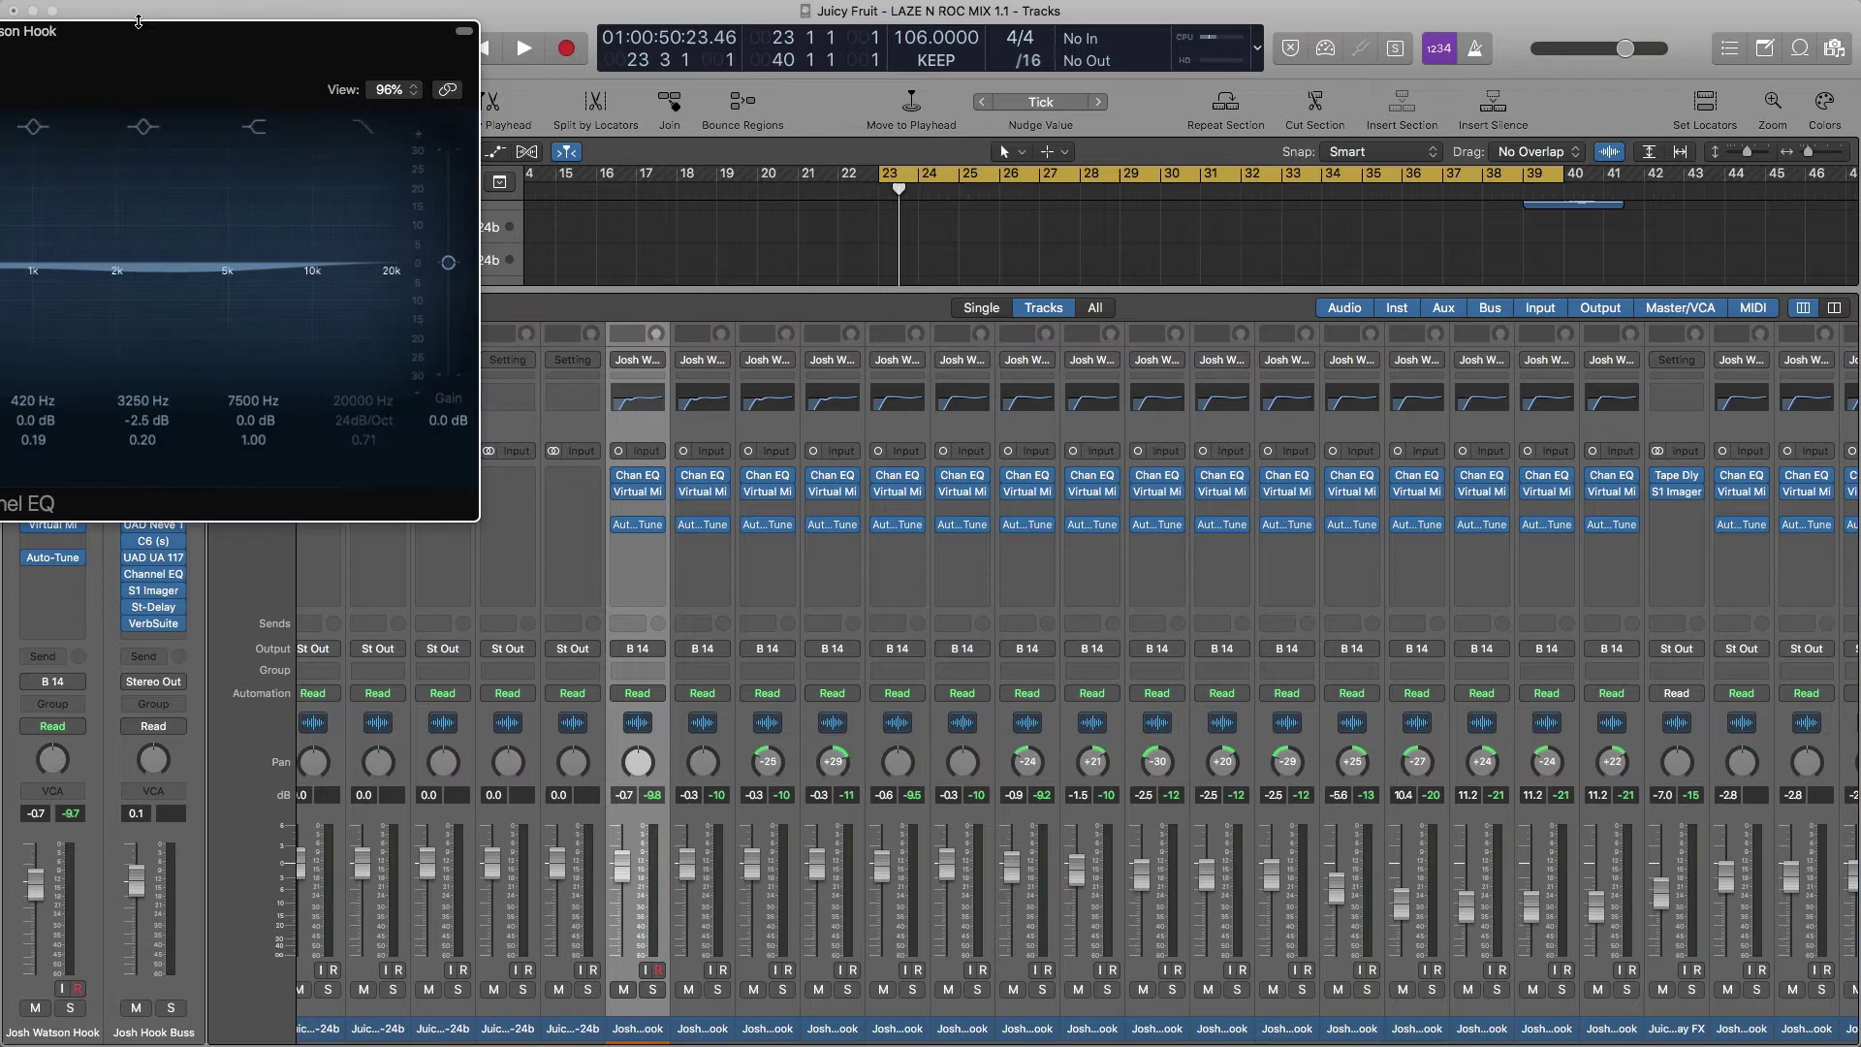
left_click_drag(625, 19, 1391, 190)
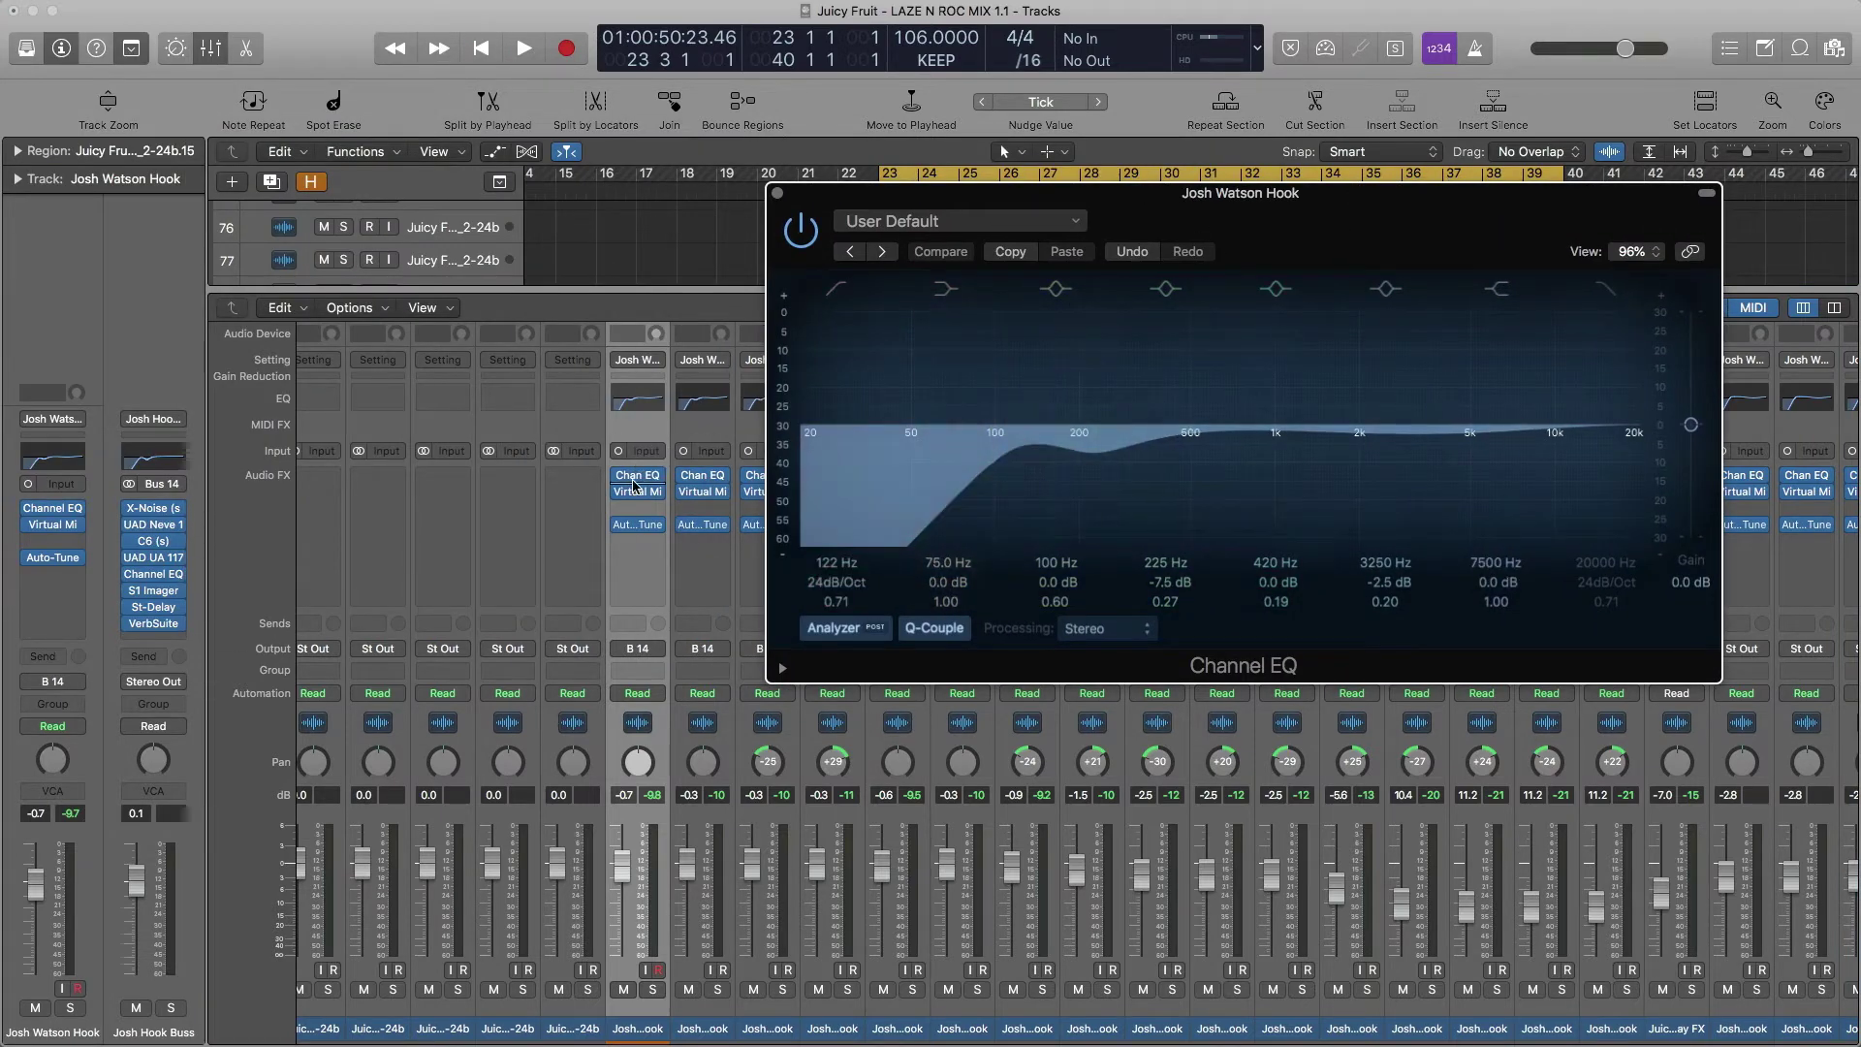
left_click_drag(1362, 193, 1394, 201)
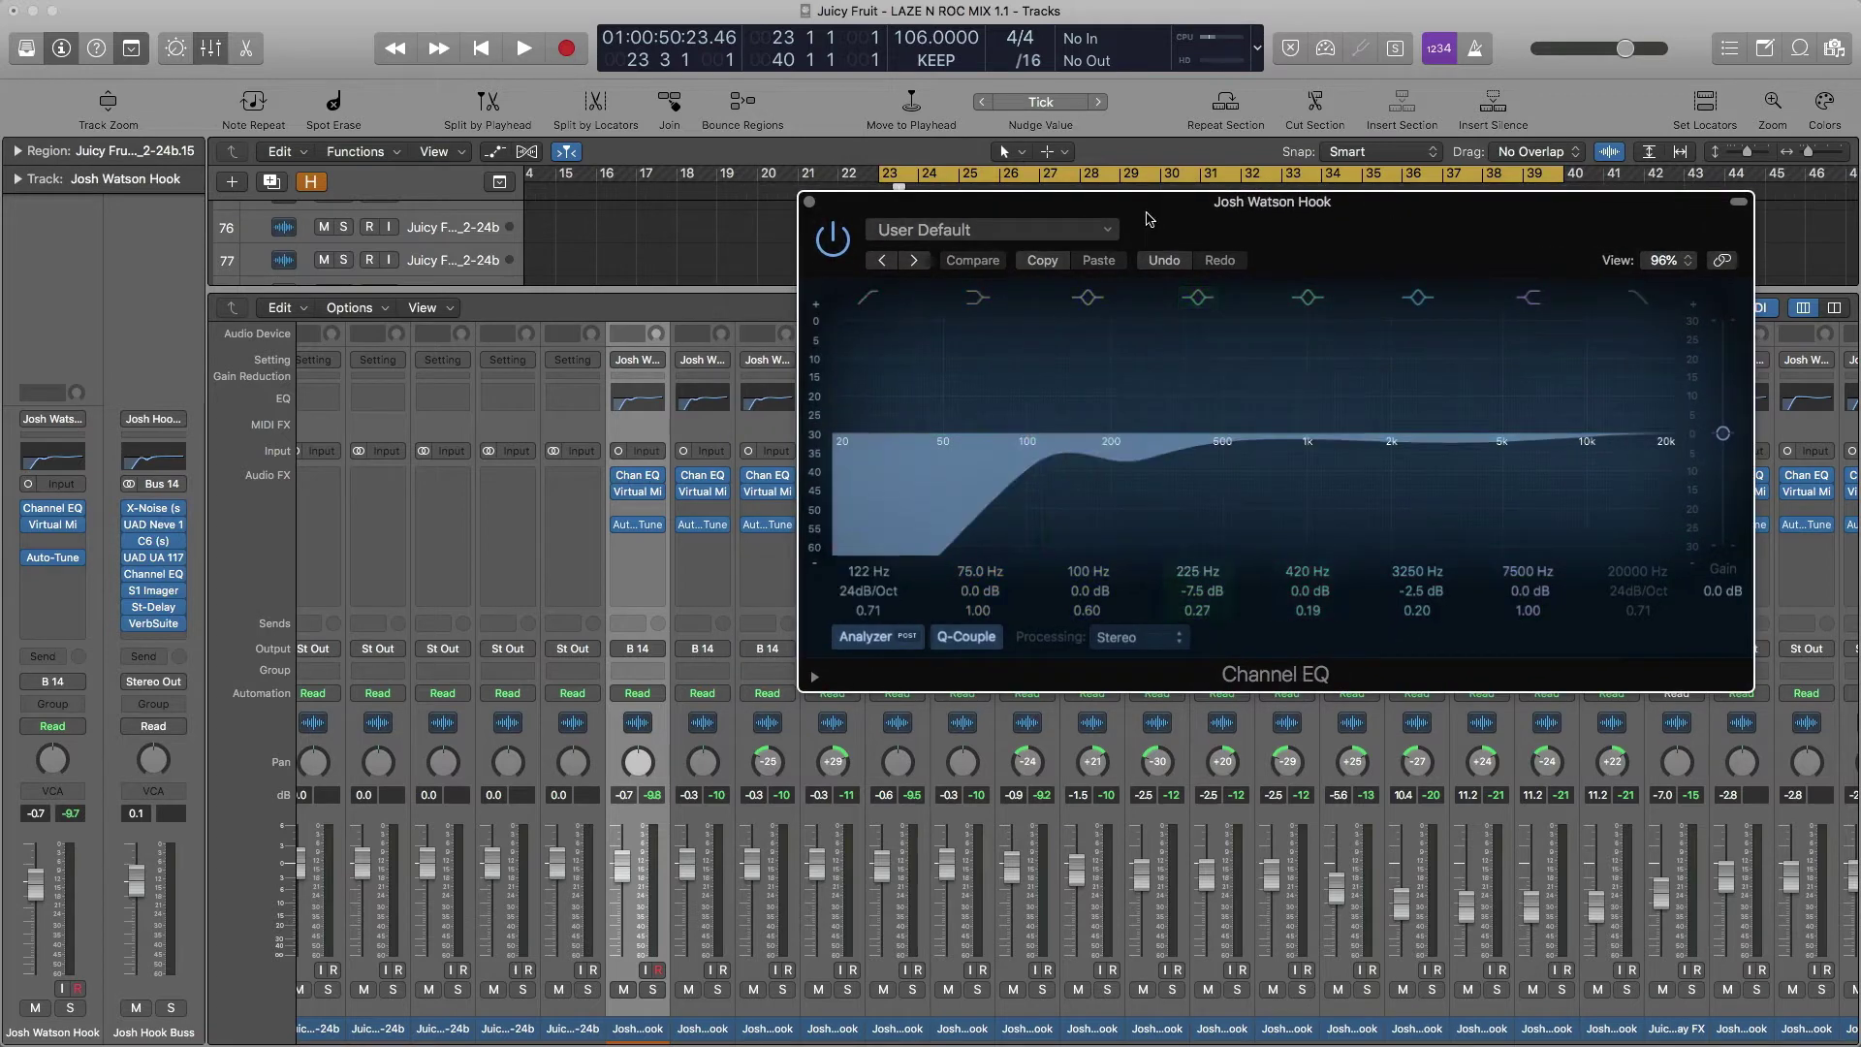
left_click_drag(1183, 201, 1189, 299)
scroll(1105, 252, "down", 7)
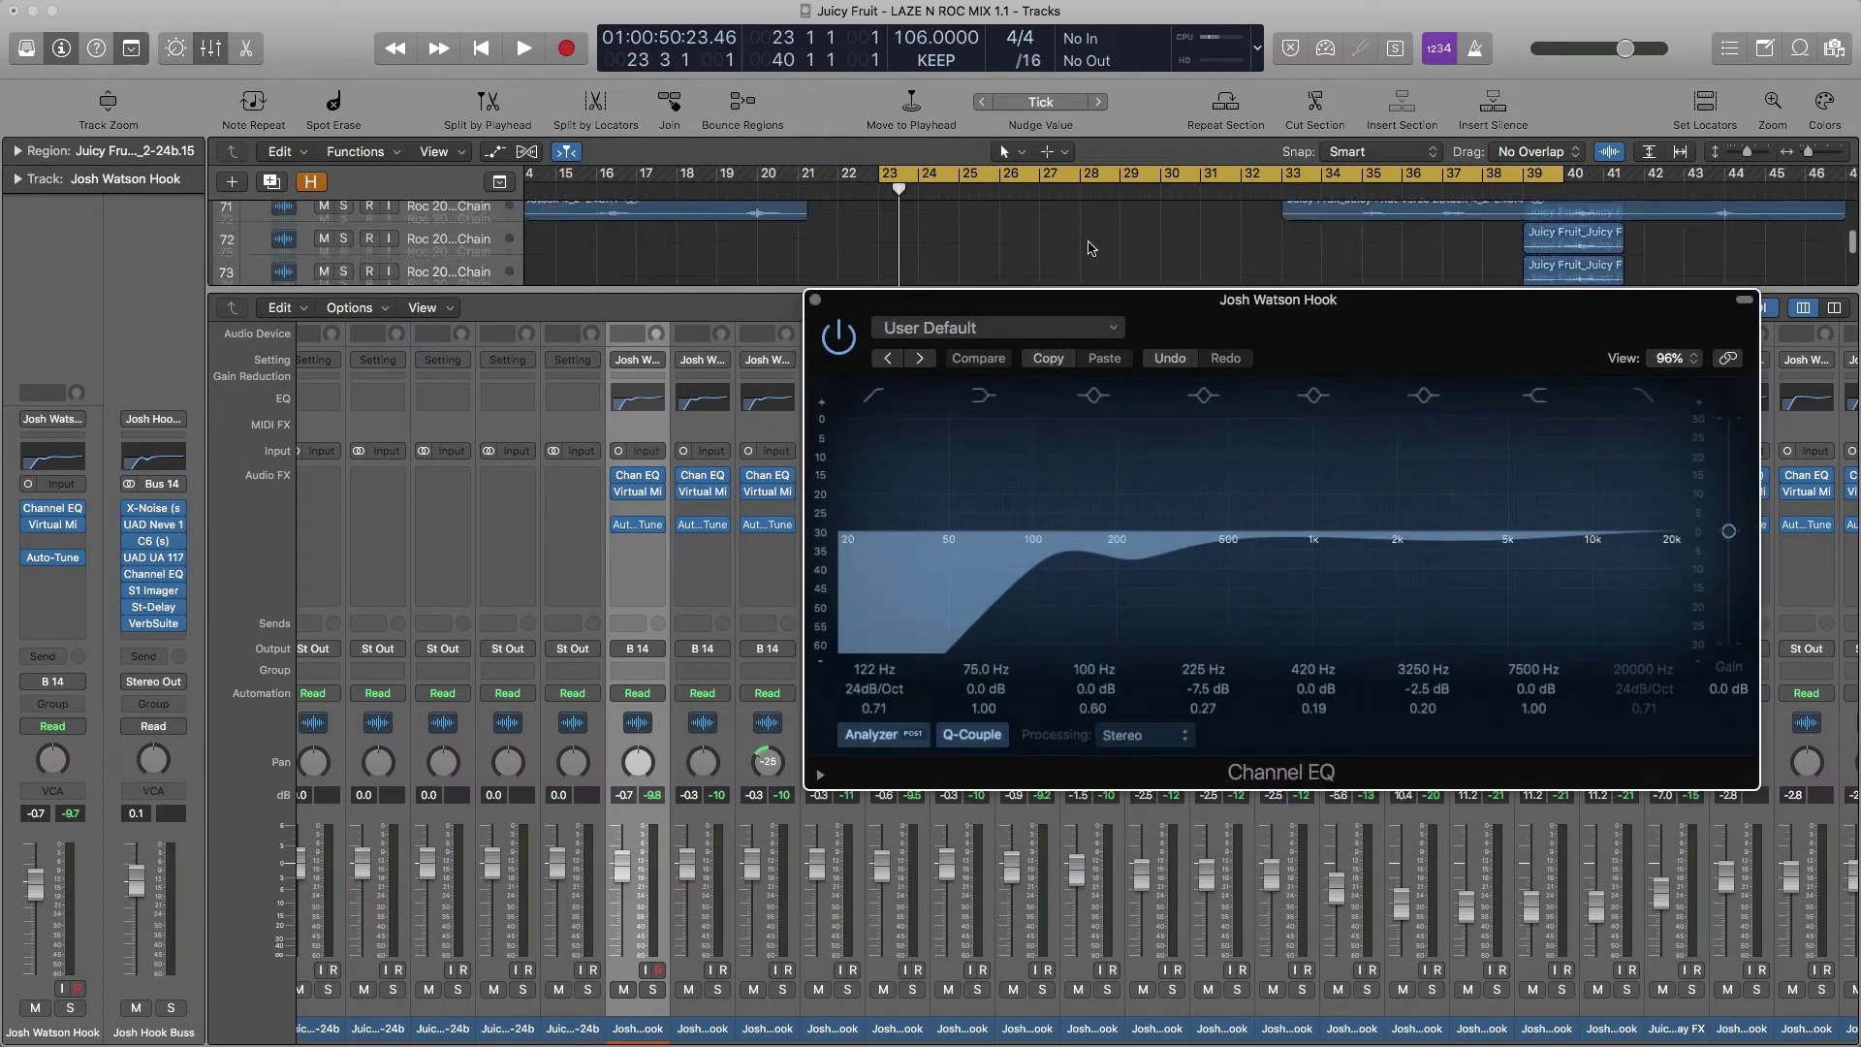
scroll(1090, 249, "up", 2)
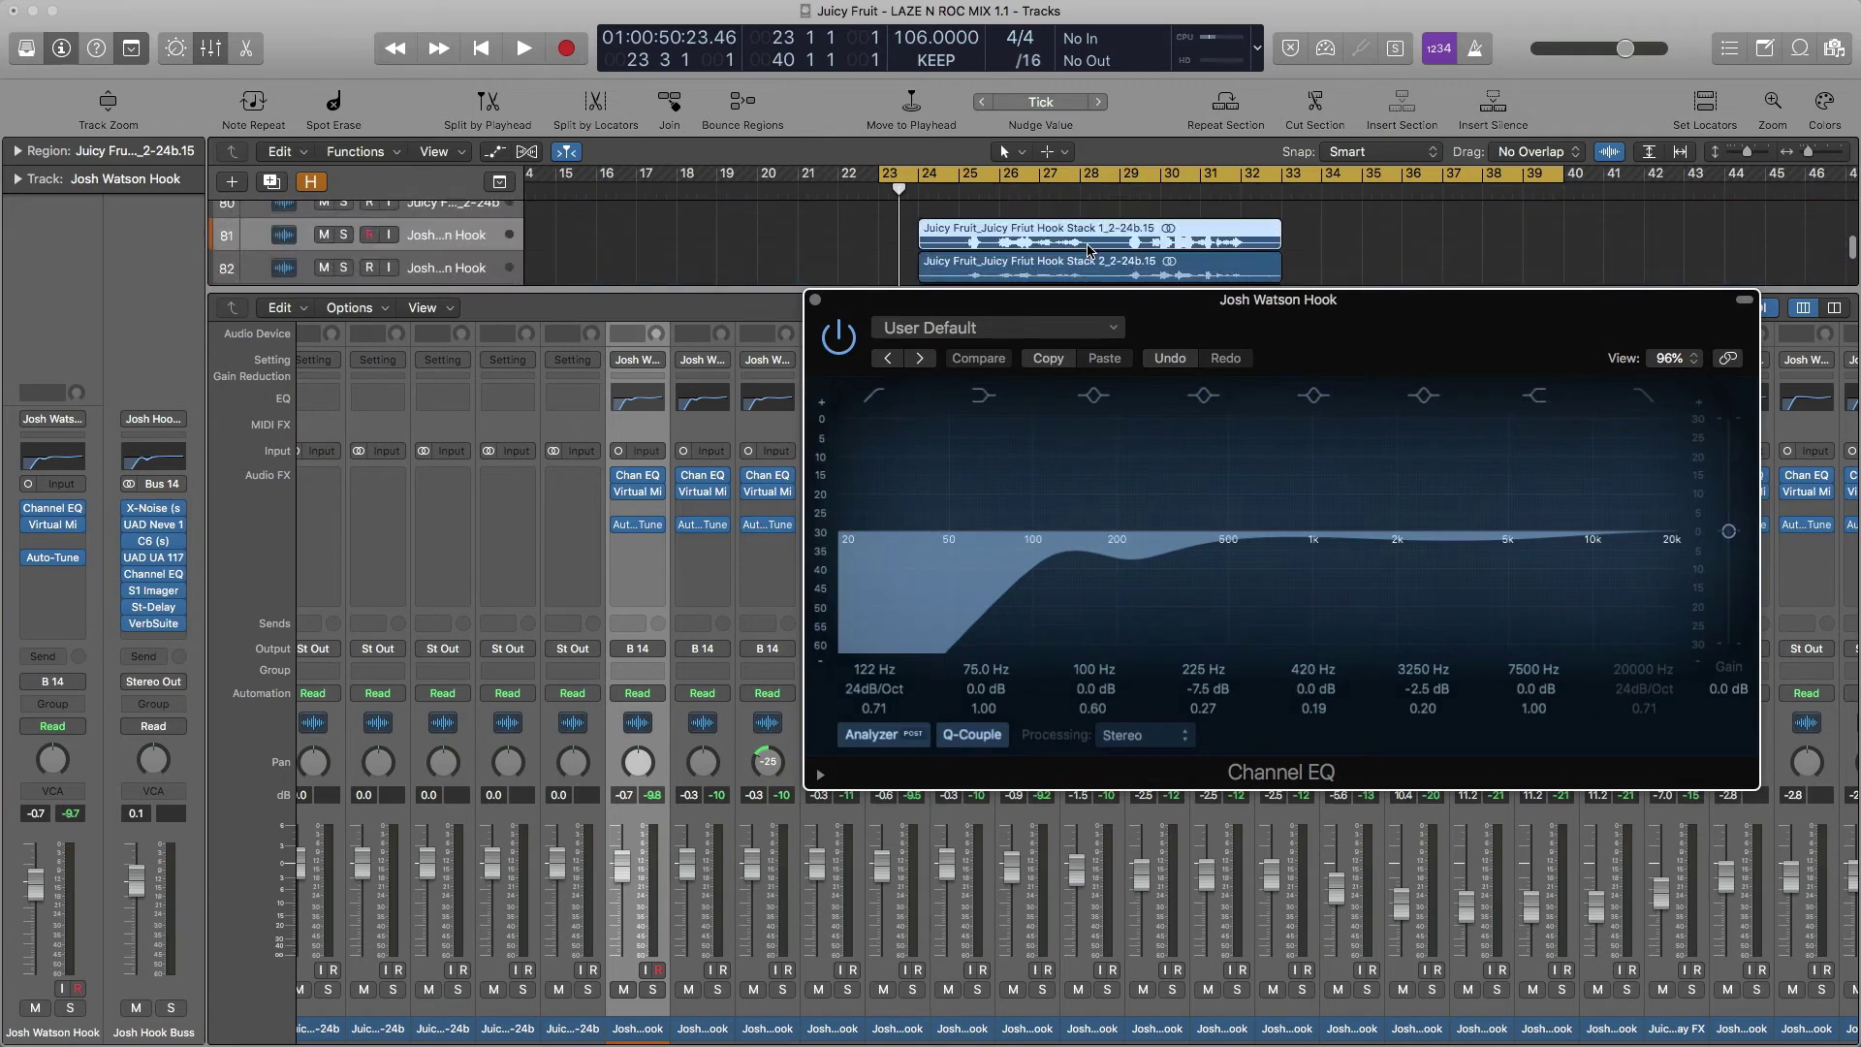
Step: Shift the cycle range to bars 25–42 and move the EQ window clear of most channels
left_click_drag(970, 174, 1050, 175)
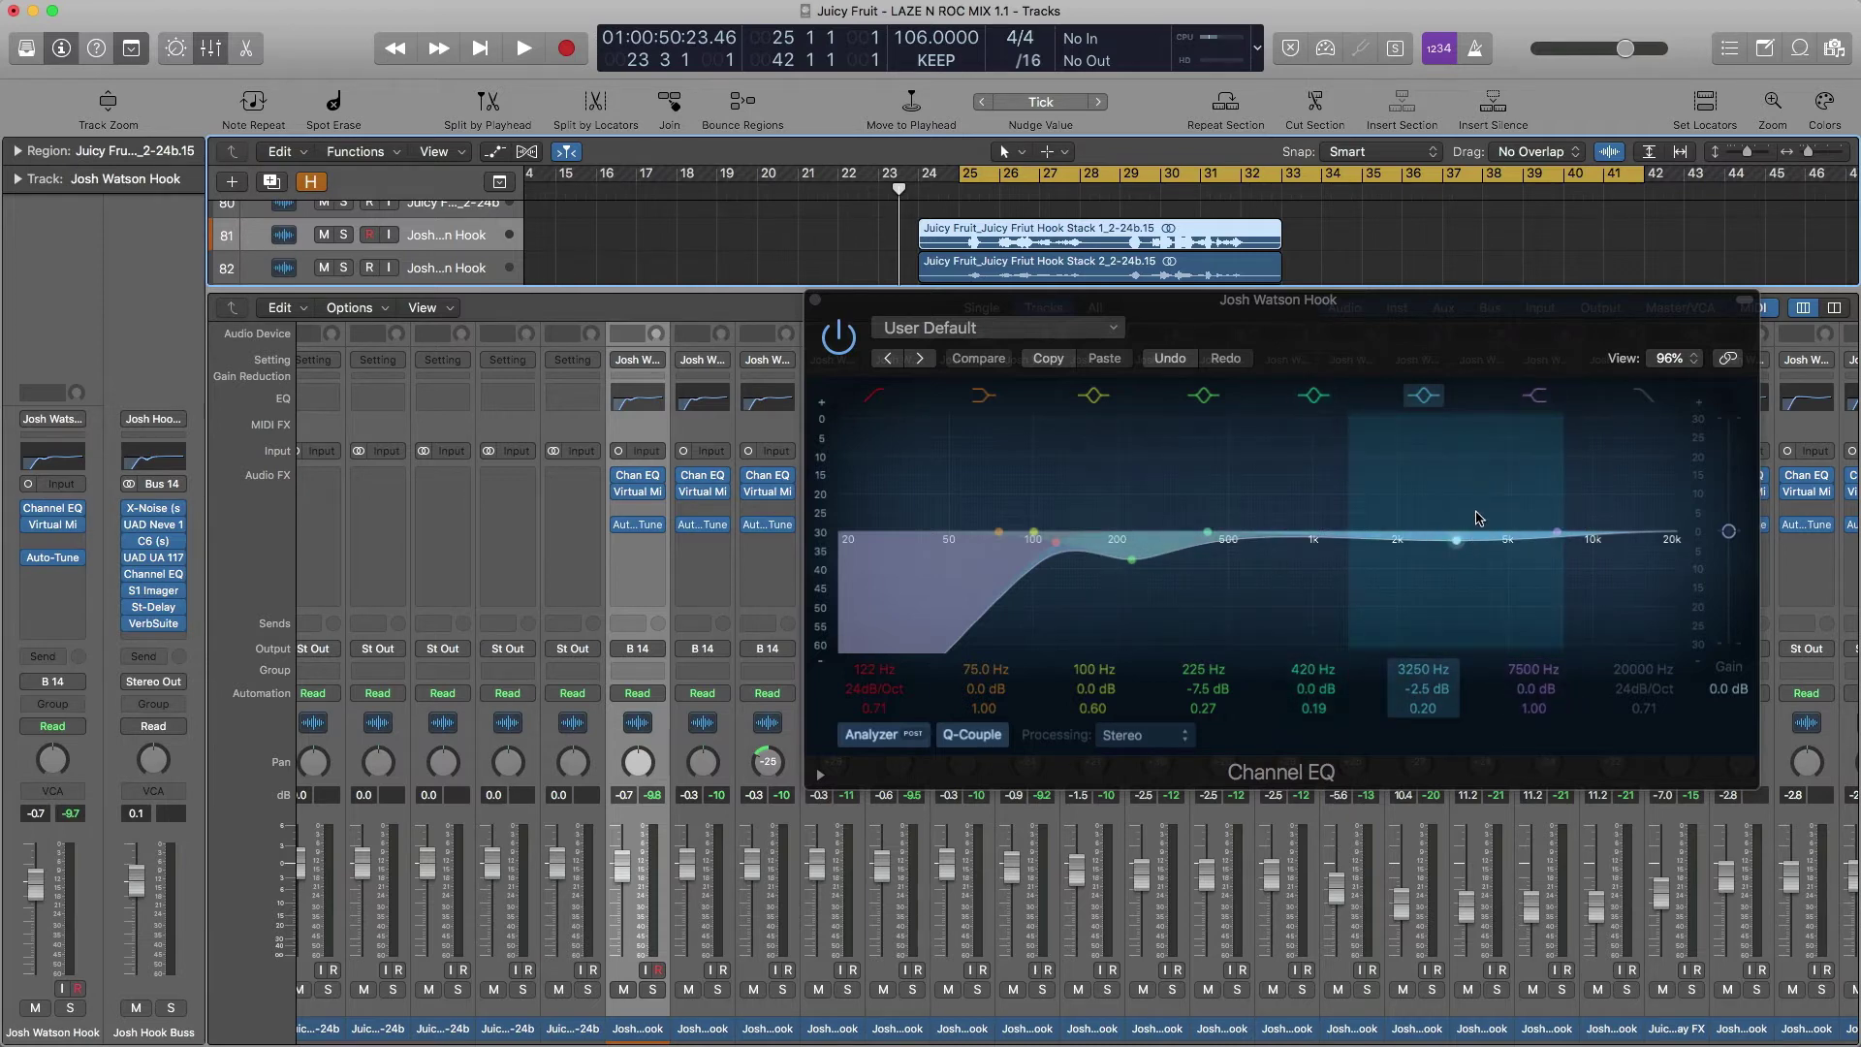
mouse_move(1404, 299)
left_mouse_down()
mouse_move(1384, 335)
mouse_move(1466, 302)
left_mouse_up()
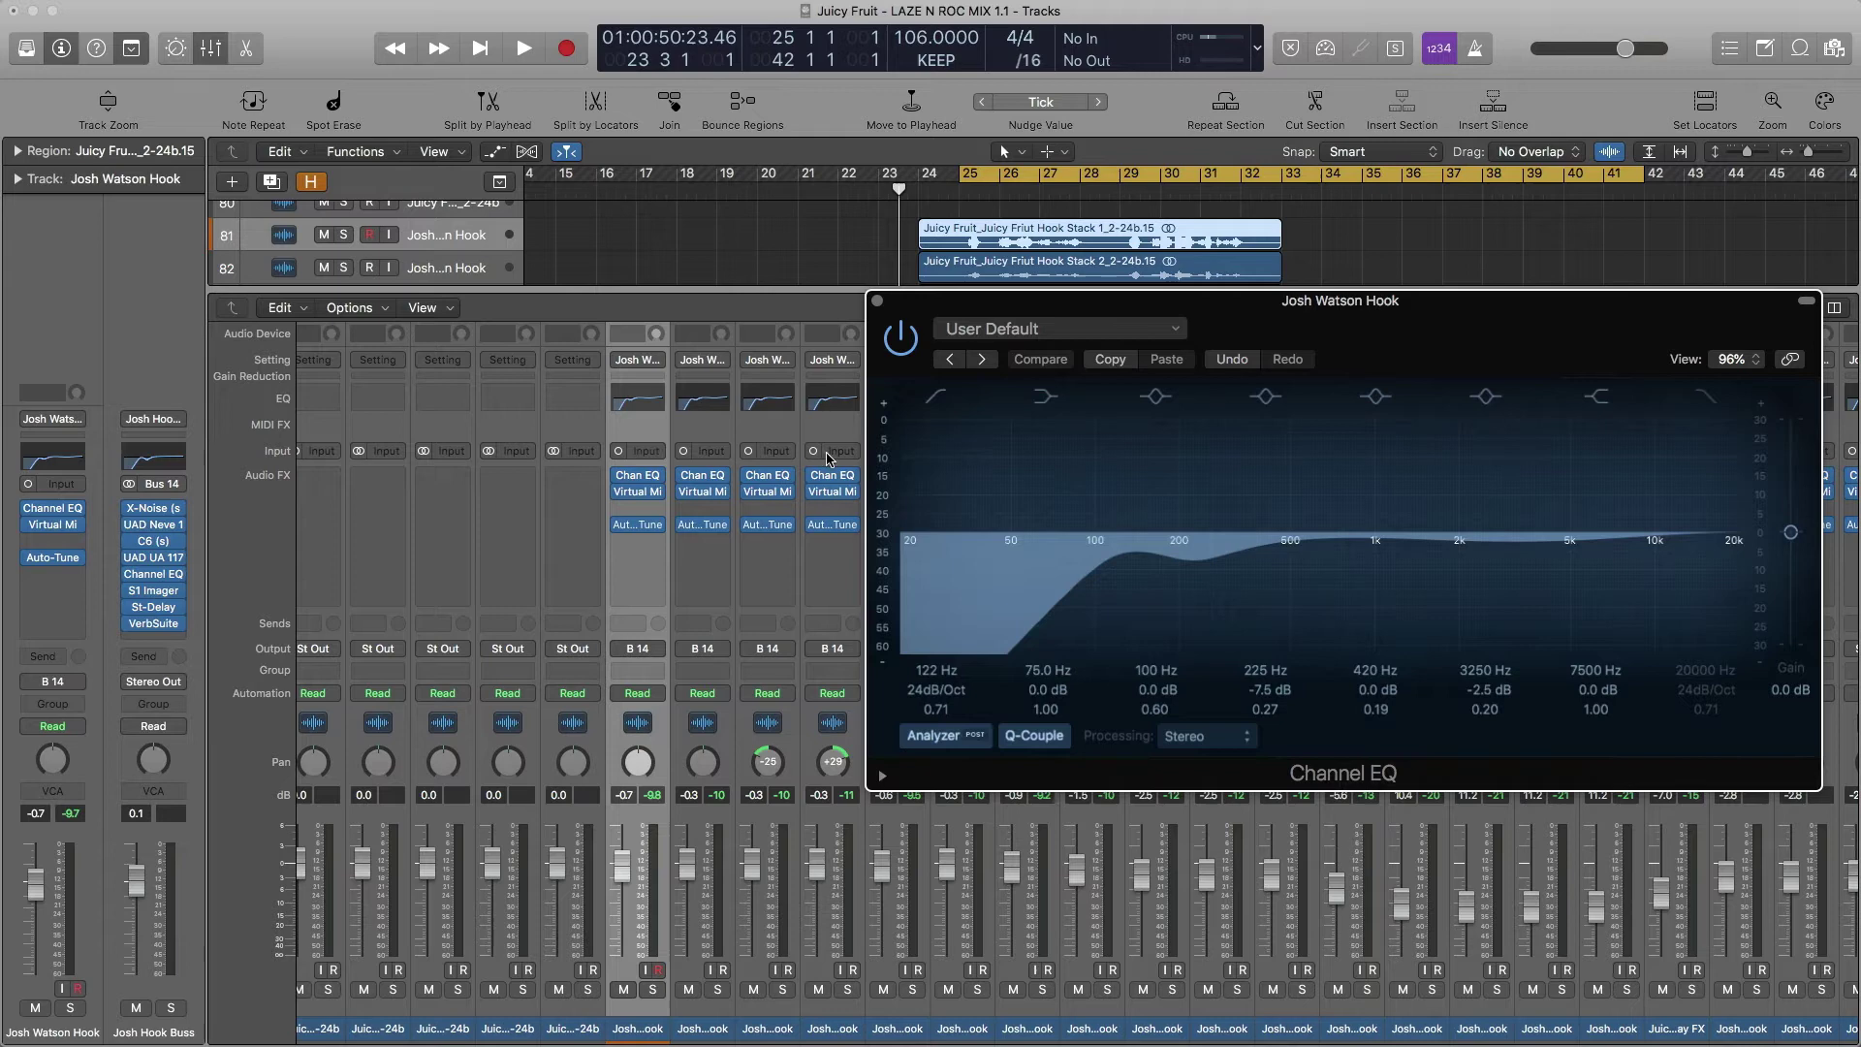
left_click_drag(1204, 303, 1260, 511)
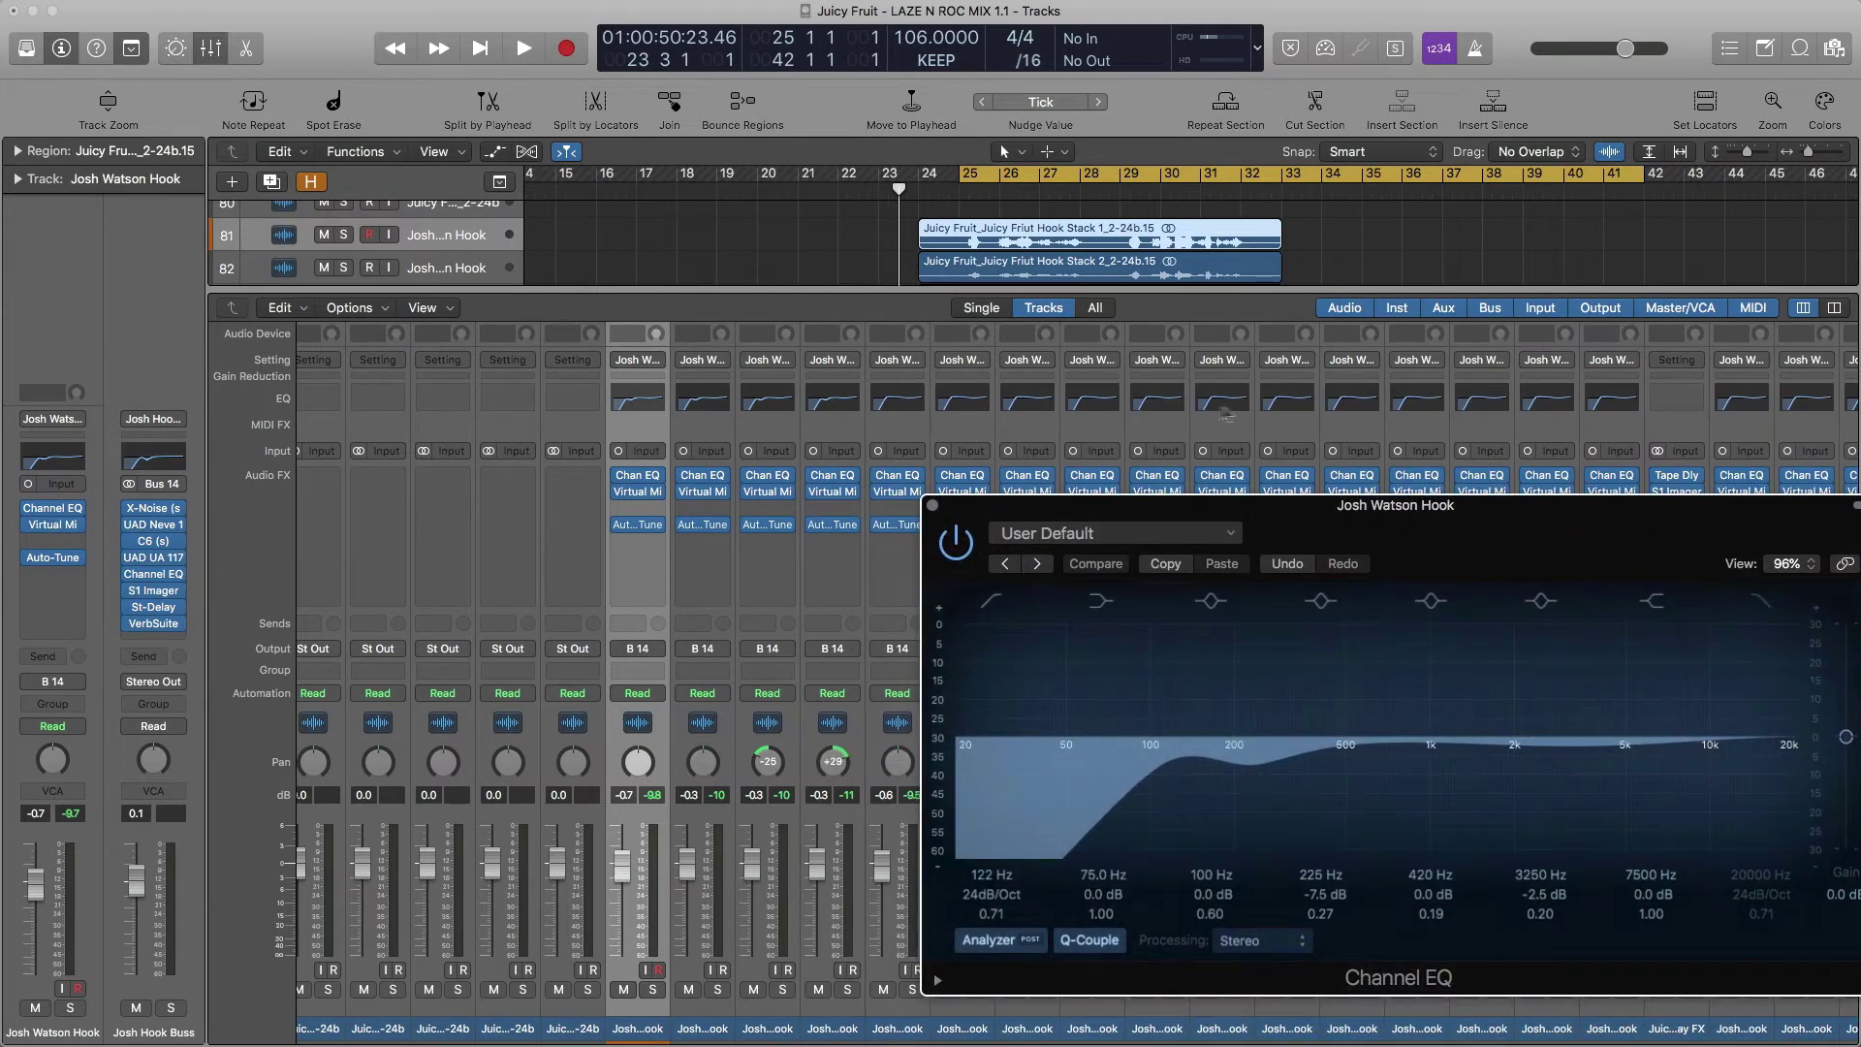
scroll(805, 264, "down", 3)
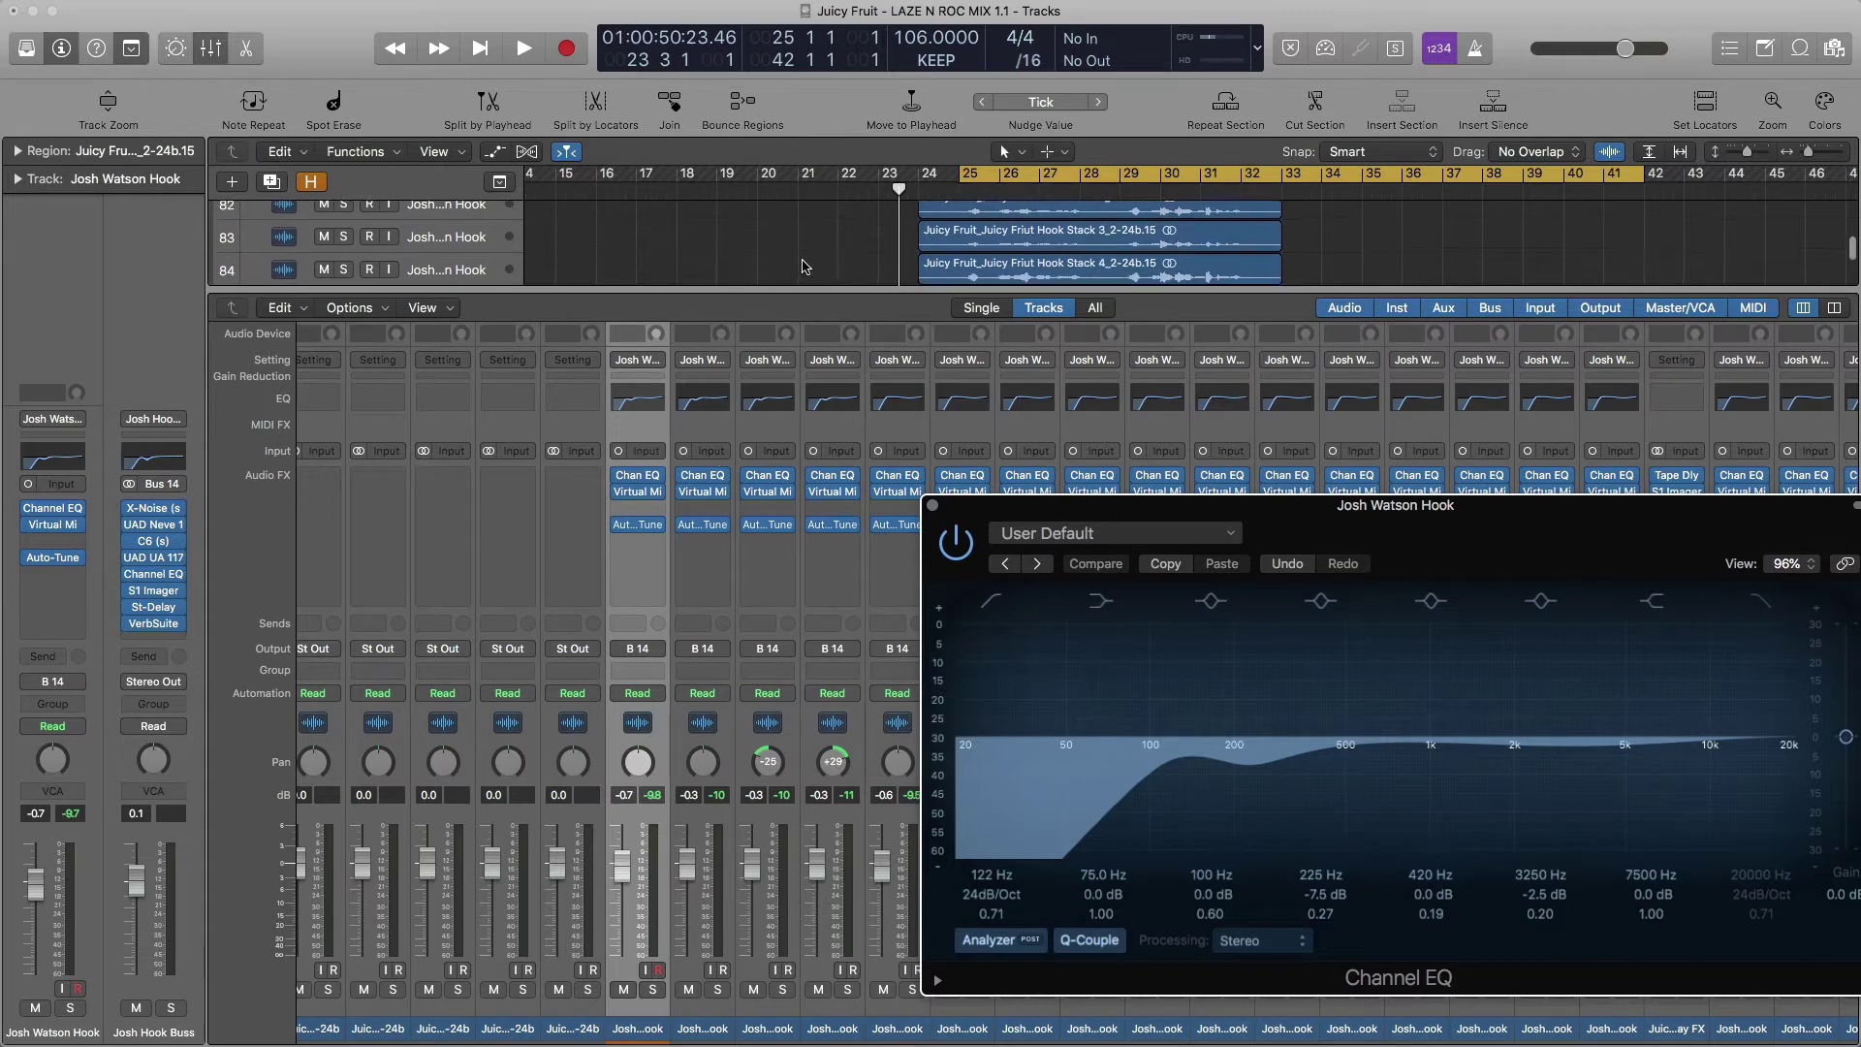
key("x")
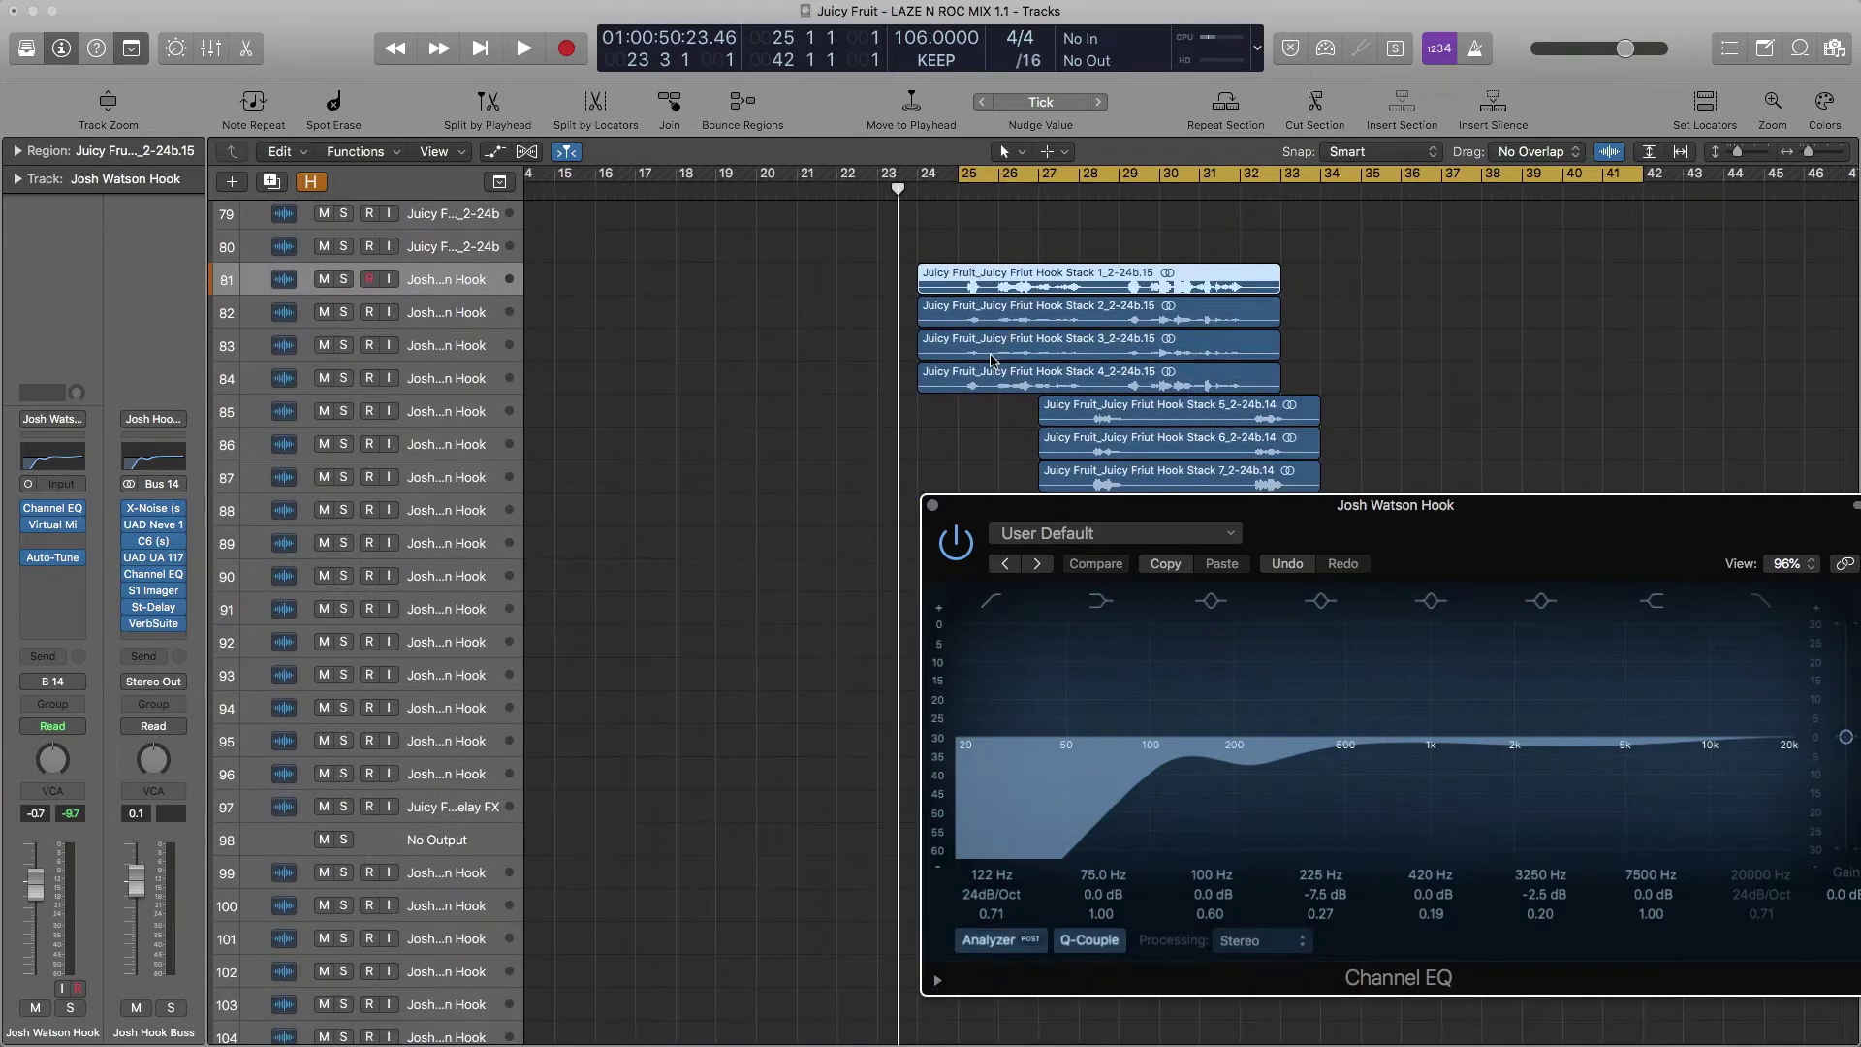
left_click_drag(855, 381, 1028, 257)
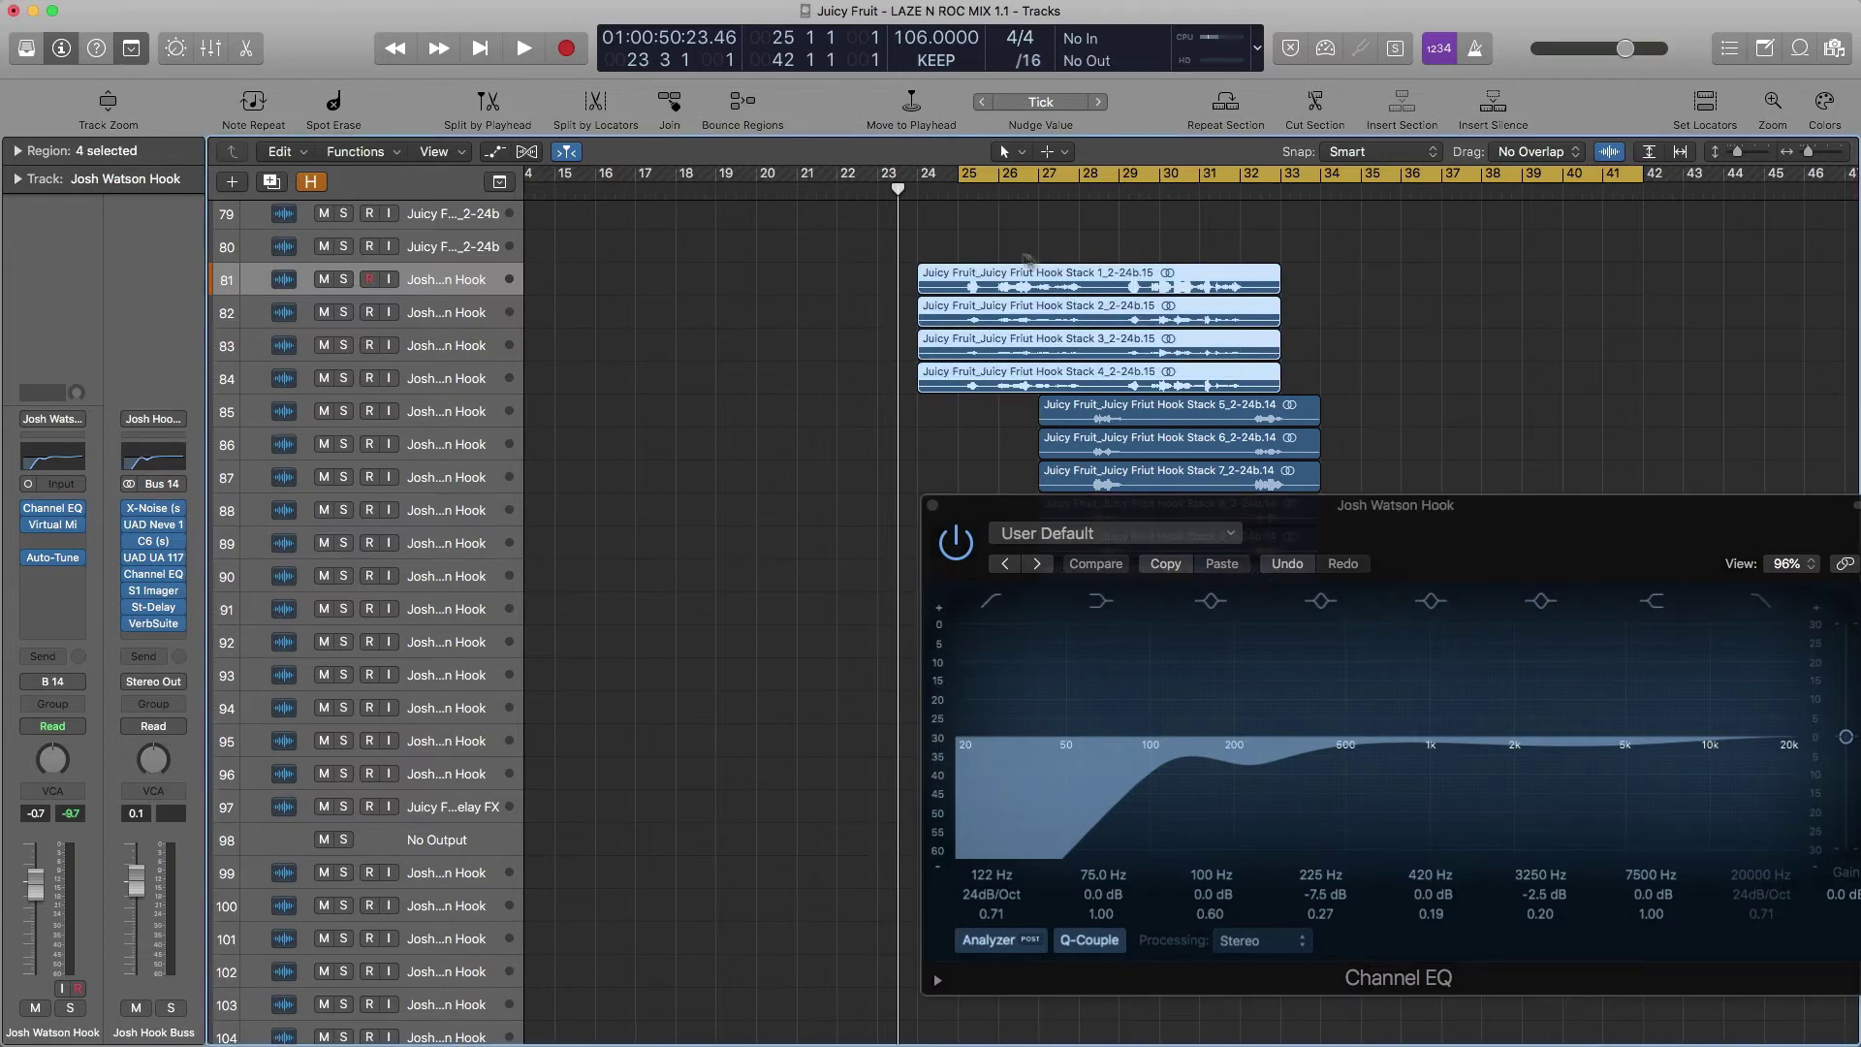
left_click(984, 283)
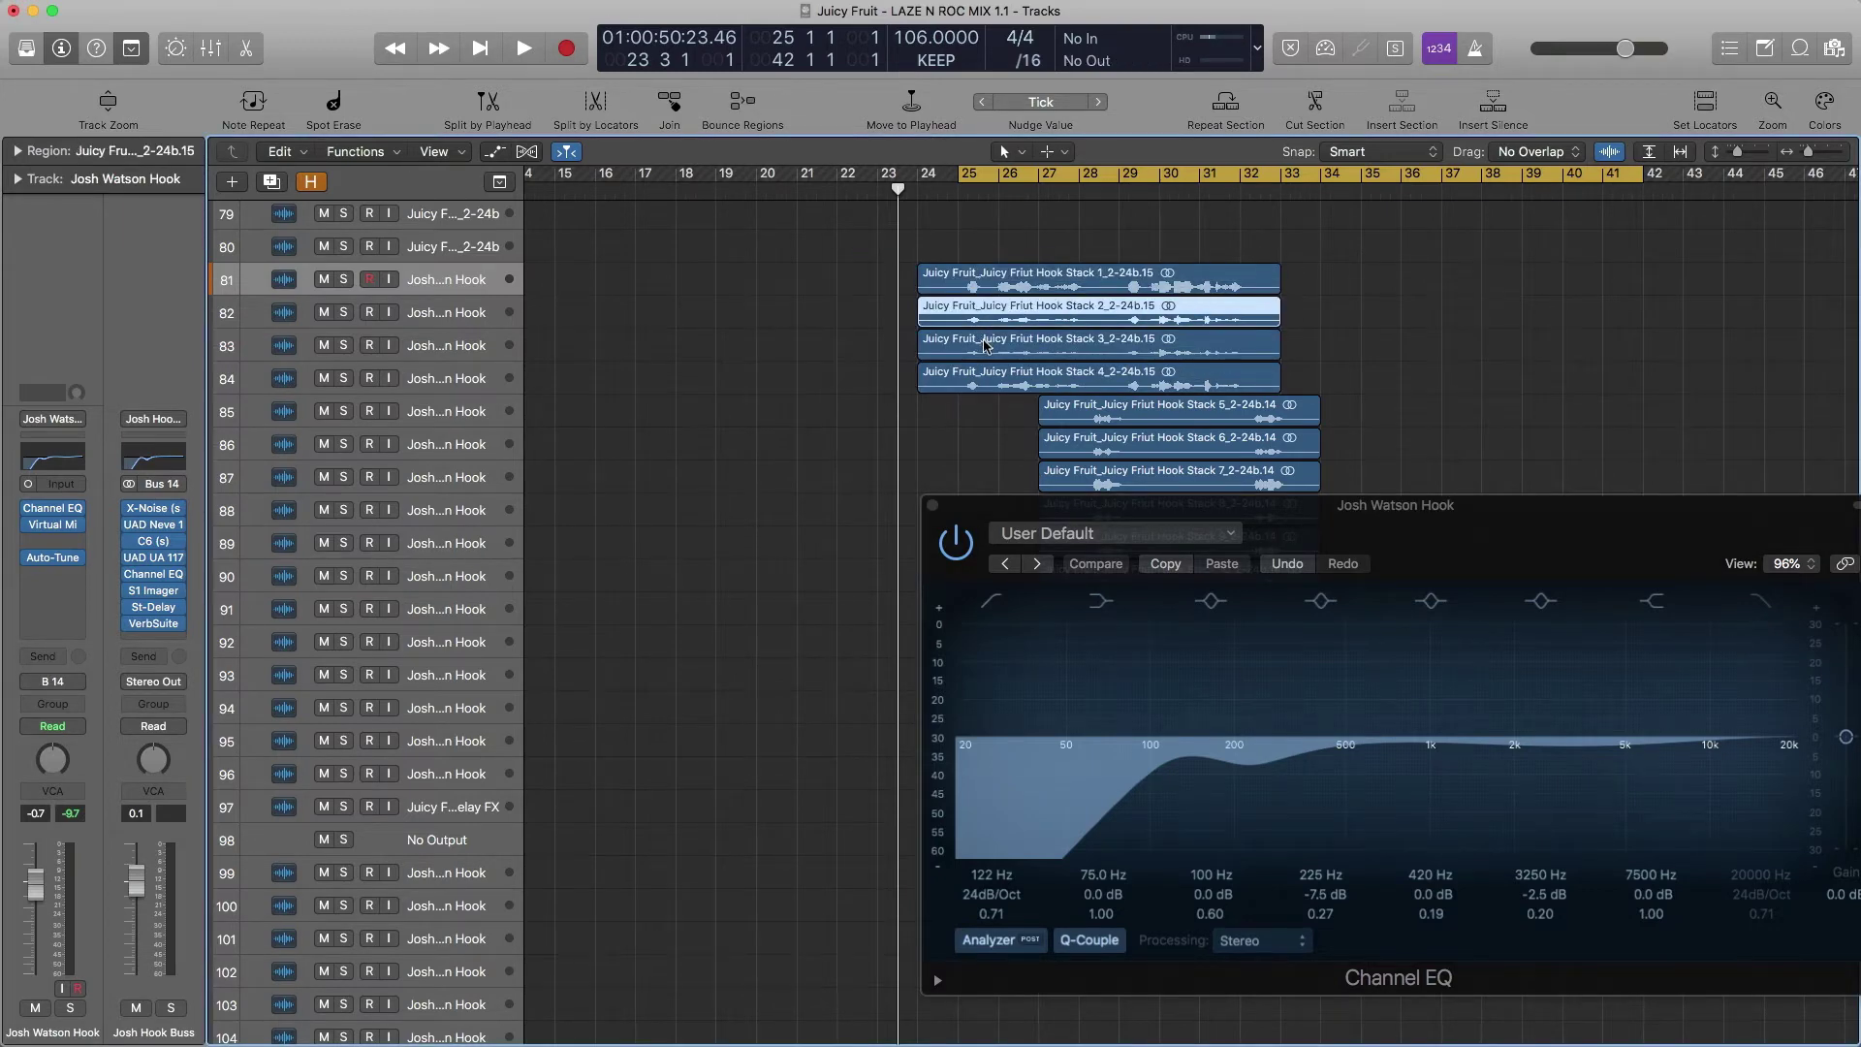
left_click(984, 345)
left_click(987, 378)
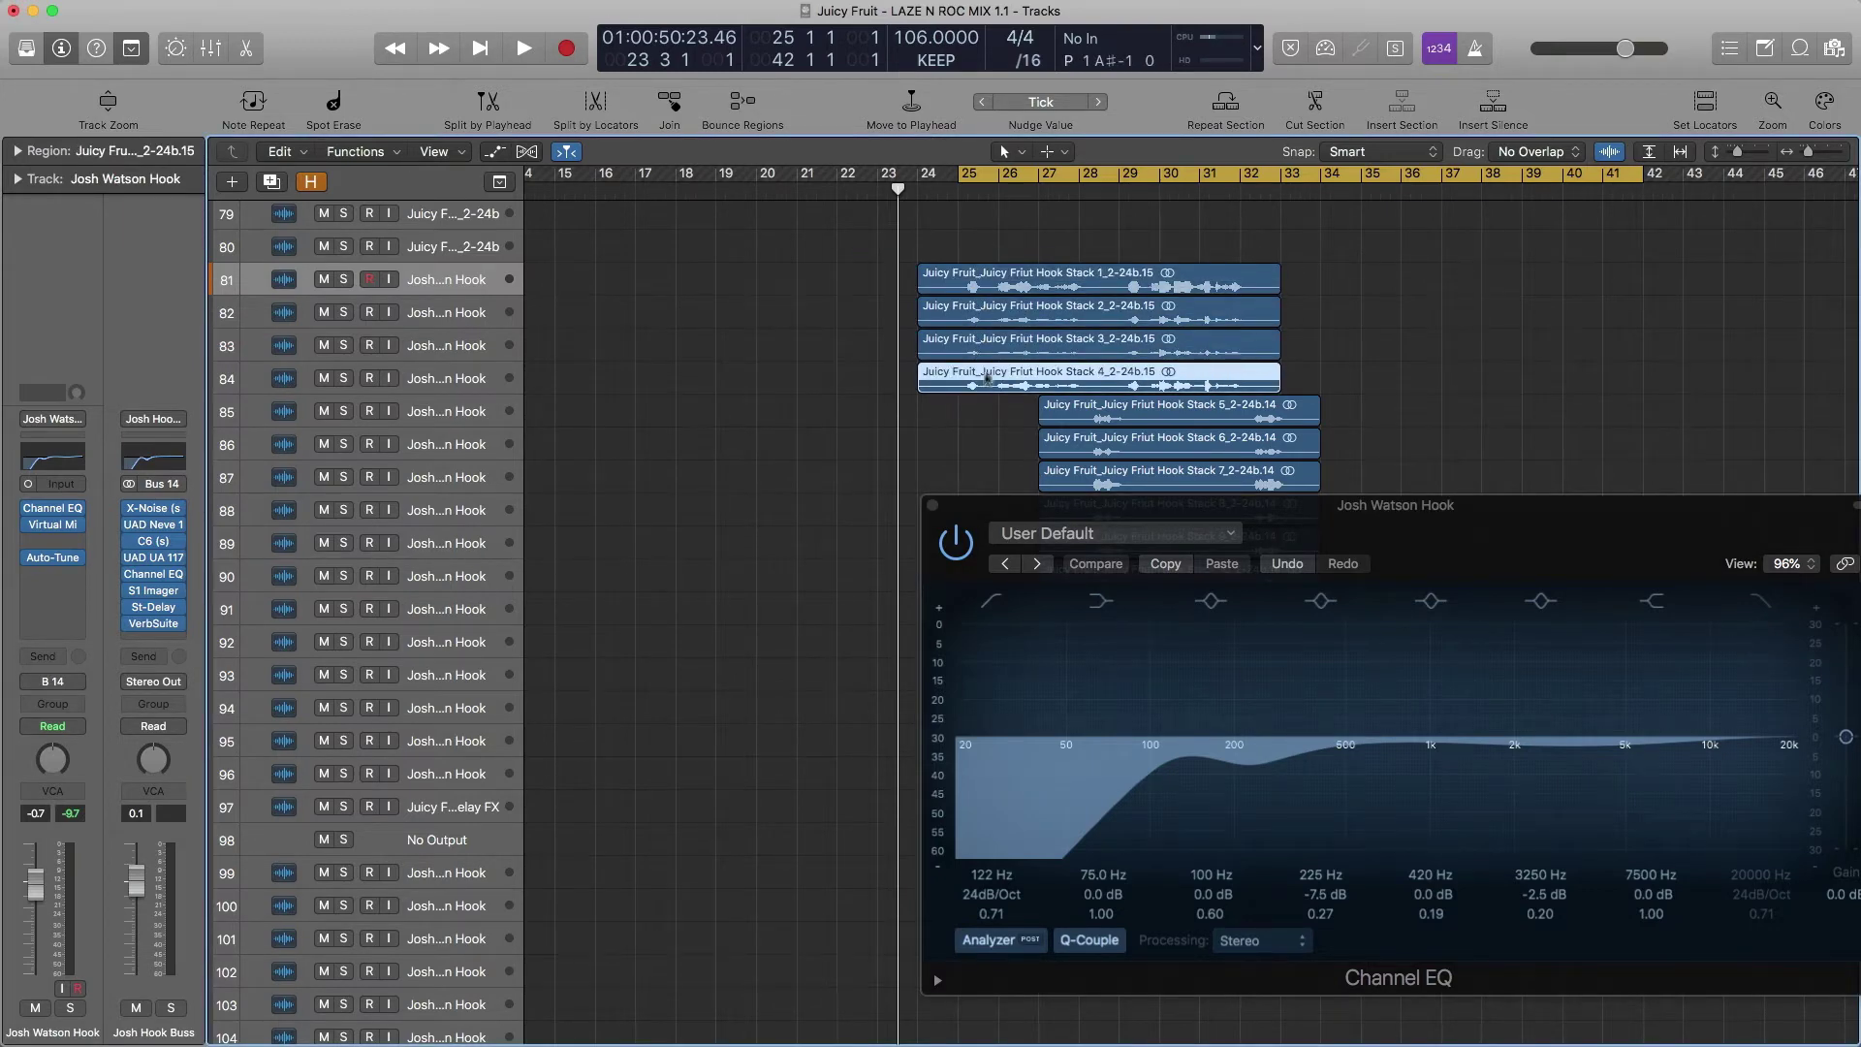
left_click(1001, 284)
key("ctrl+s")
key("space")
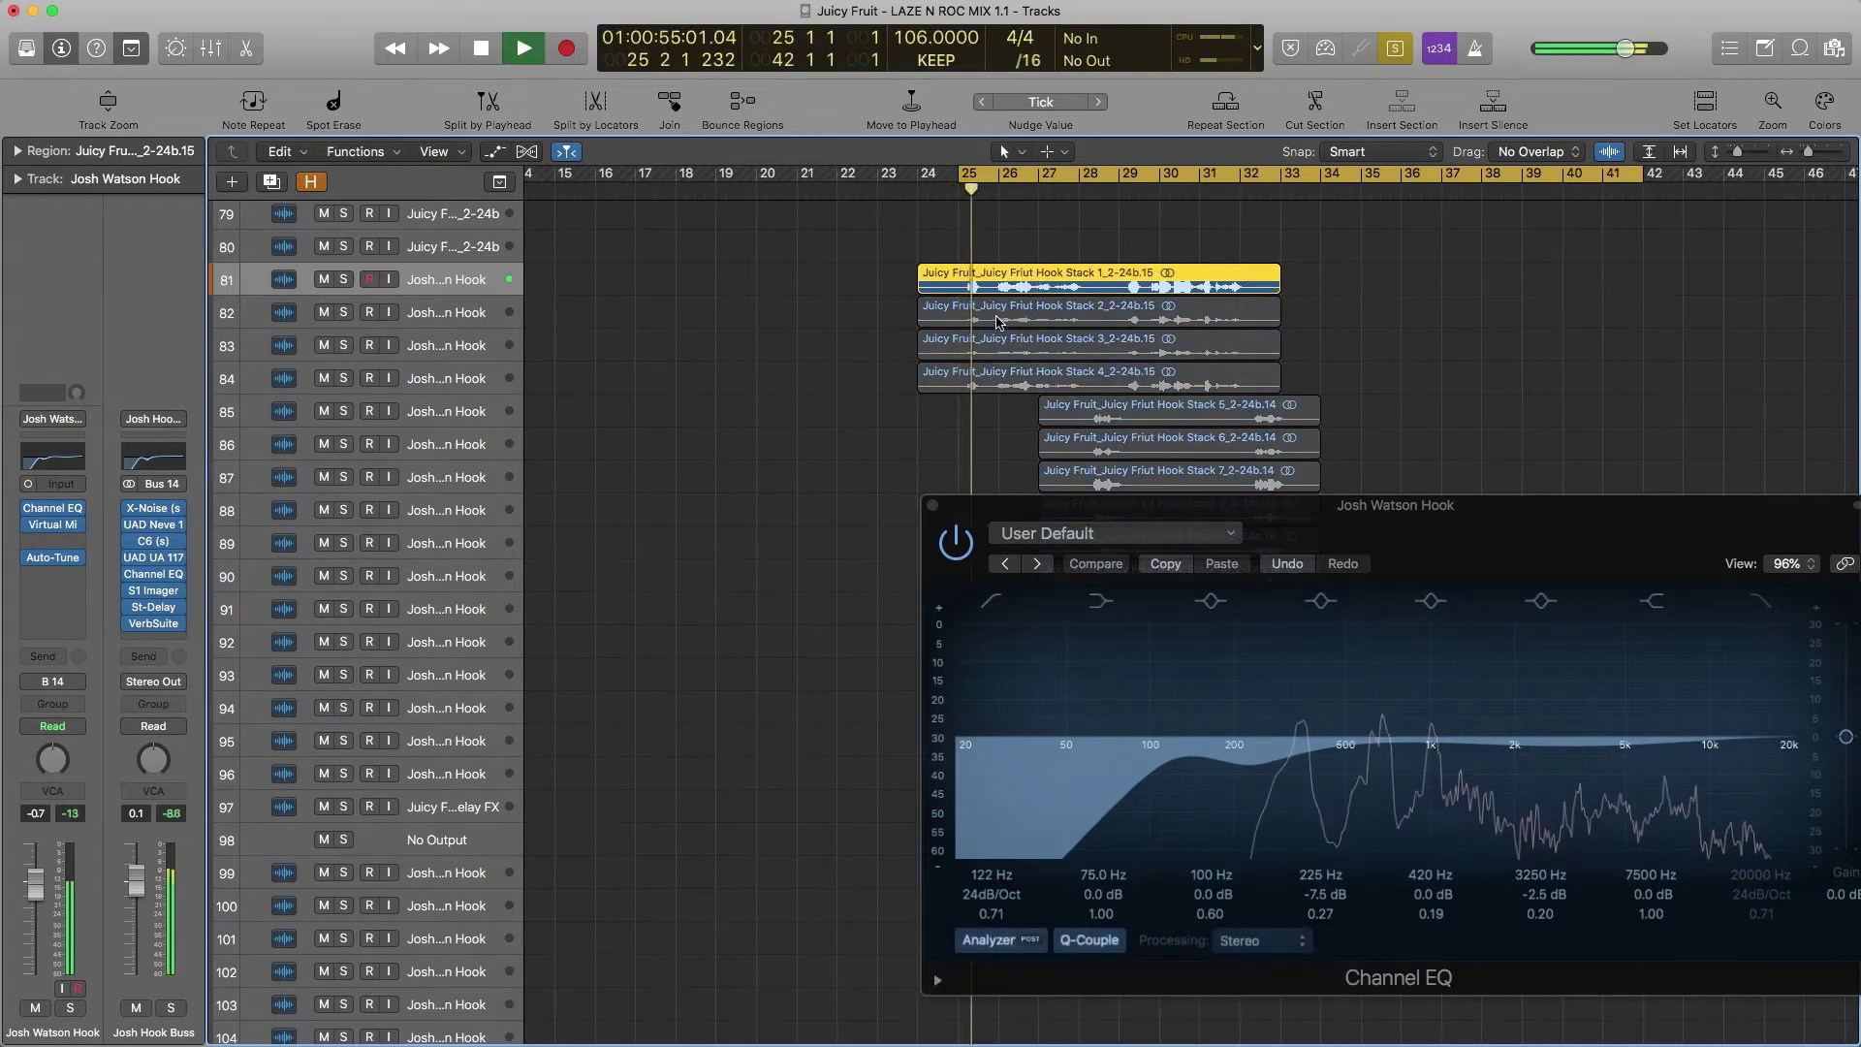
left_click(998, 323)
key("space")
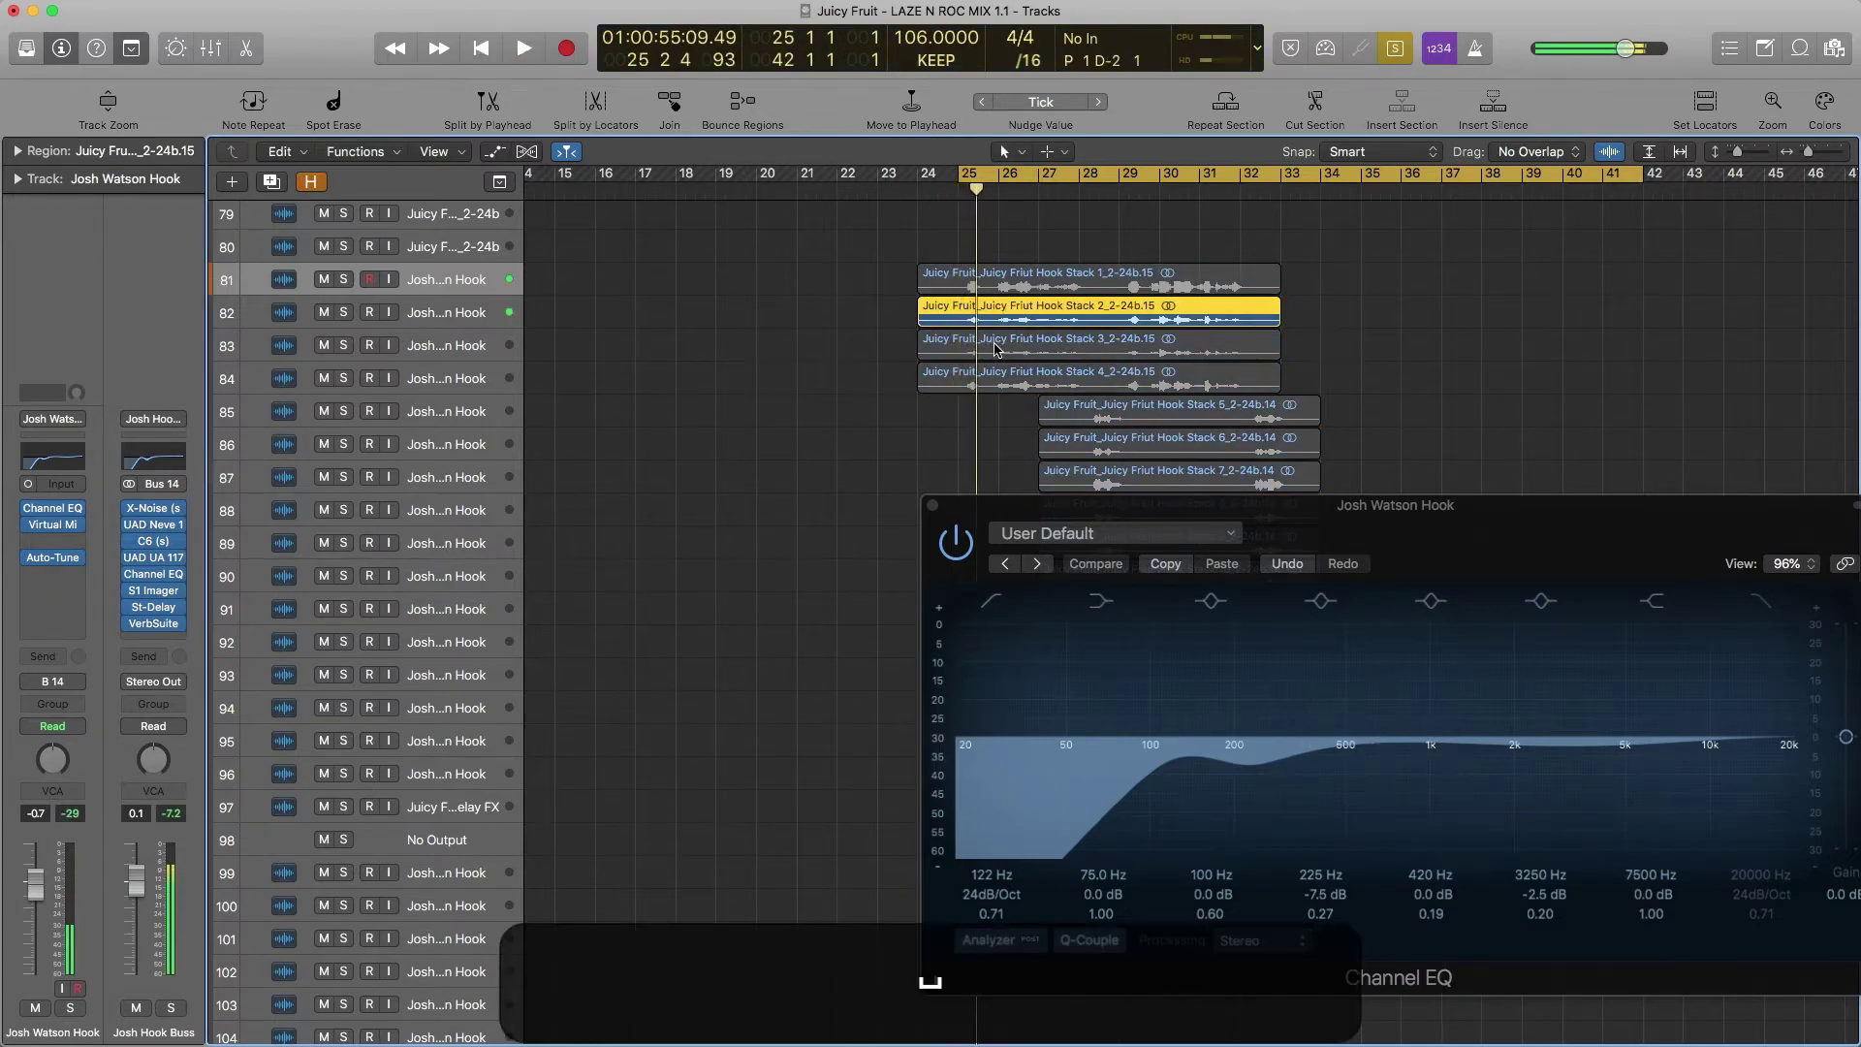
left_click(997, 349)
key("s")
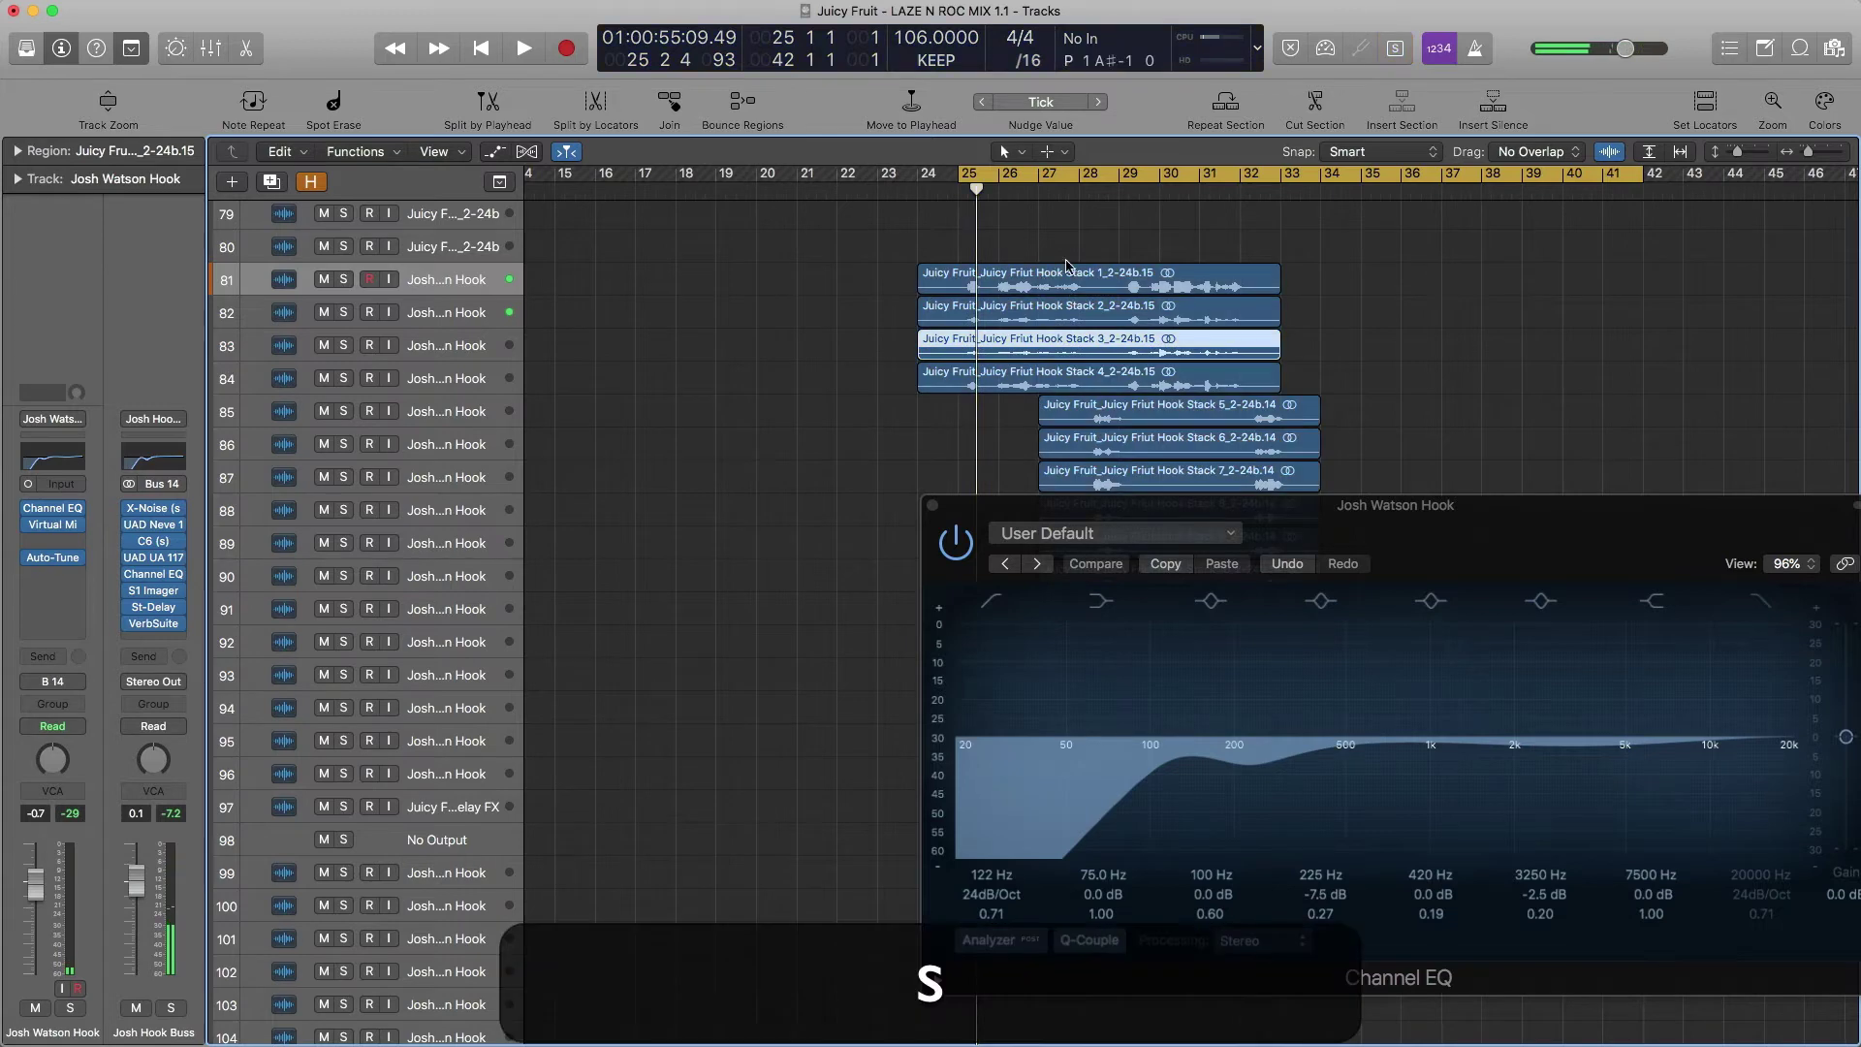
left_click_drag(924, 242, 1035, 374)
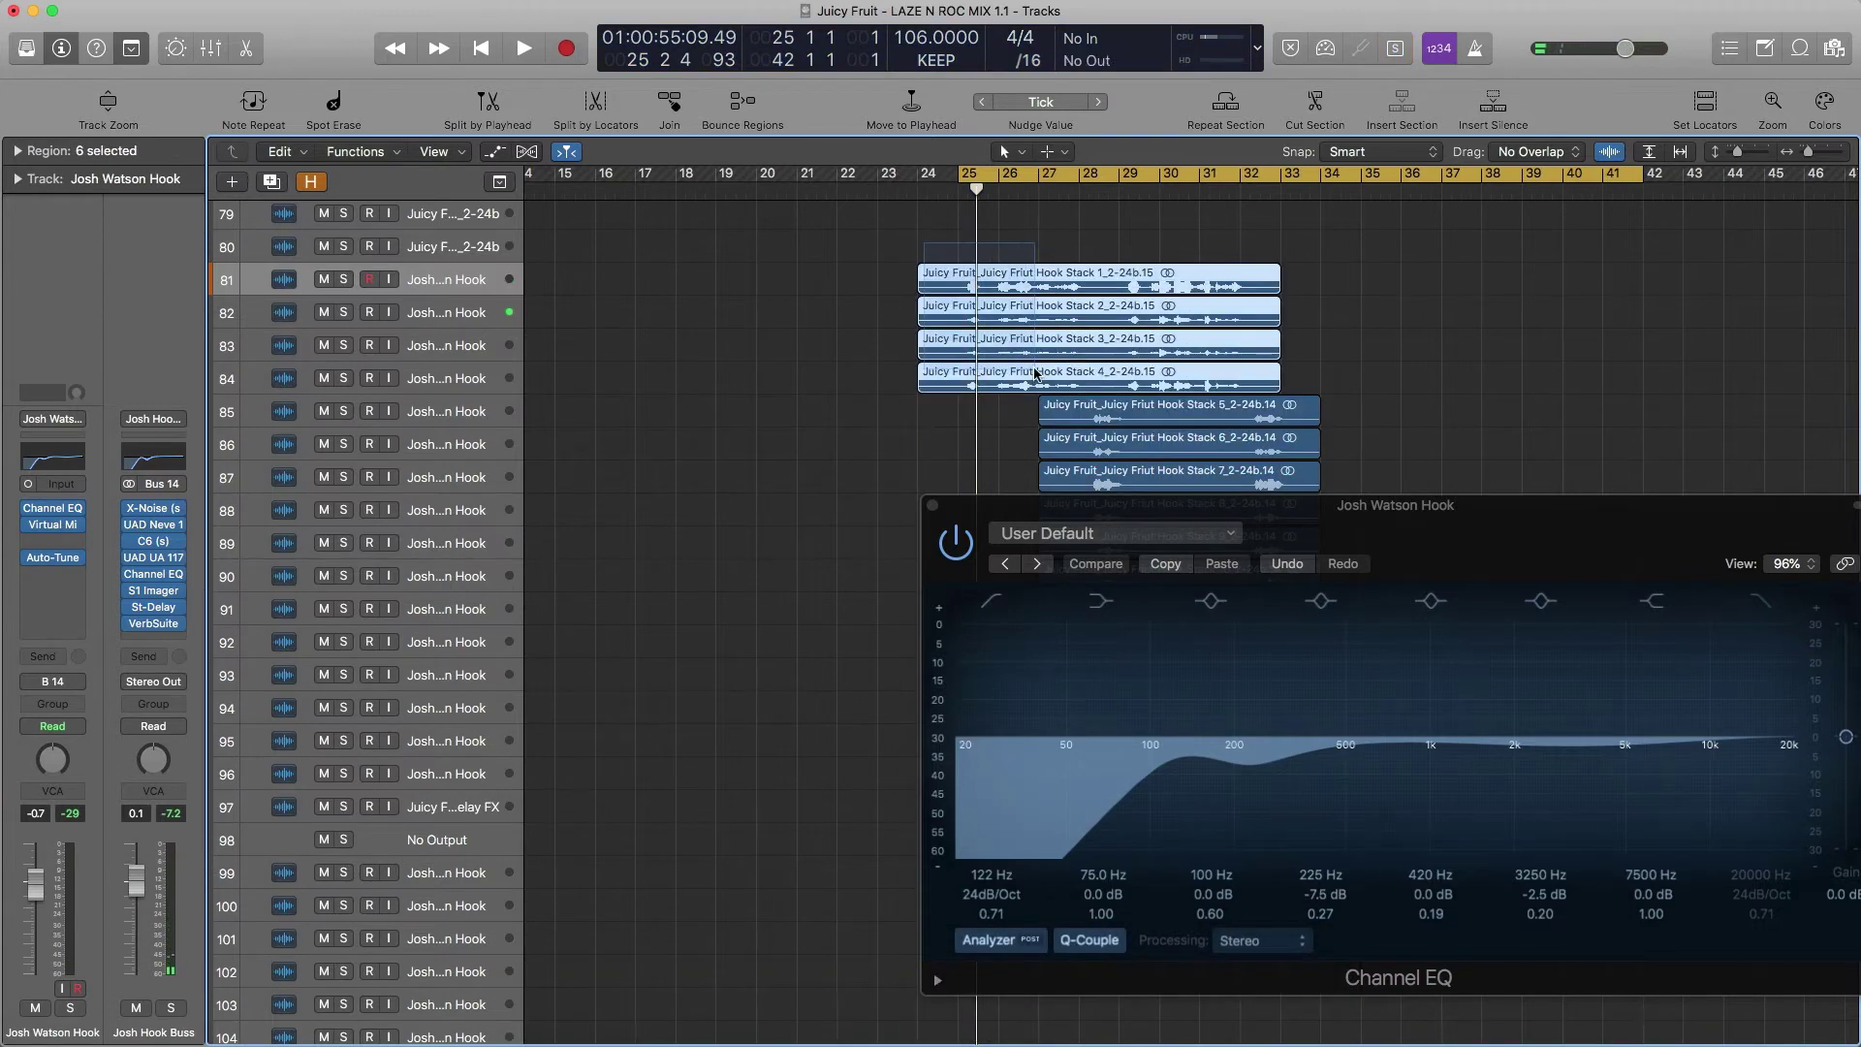
key("s")
key("space")
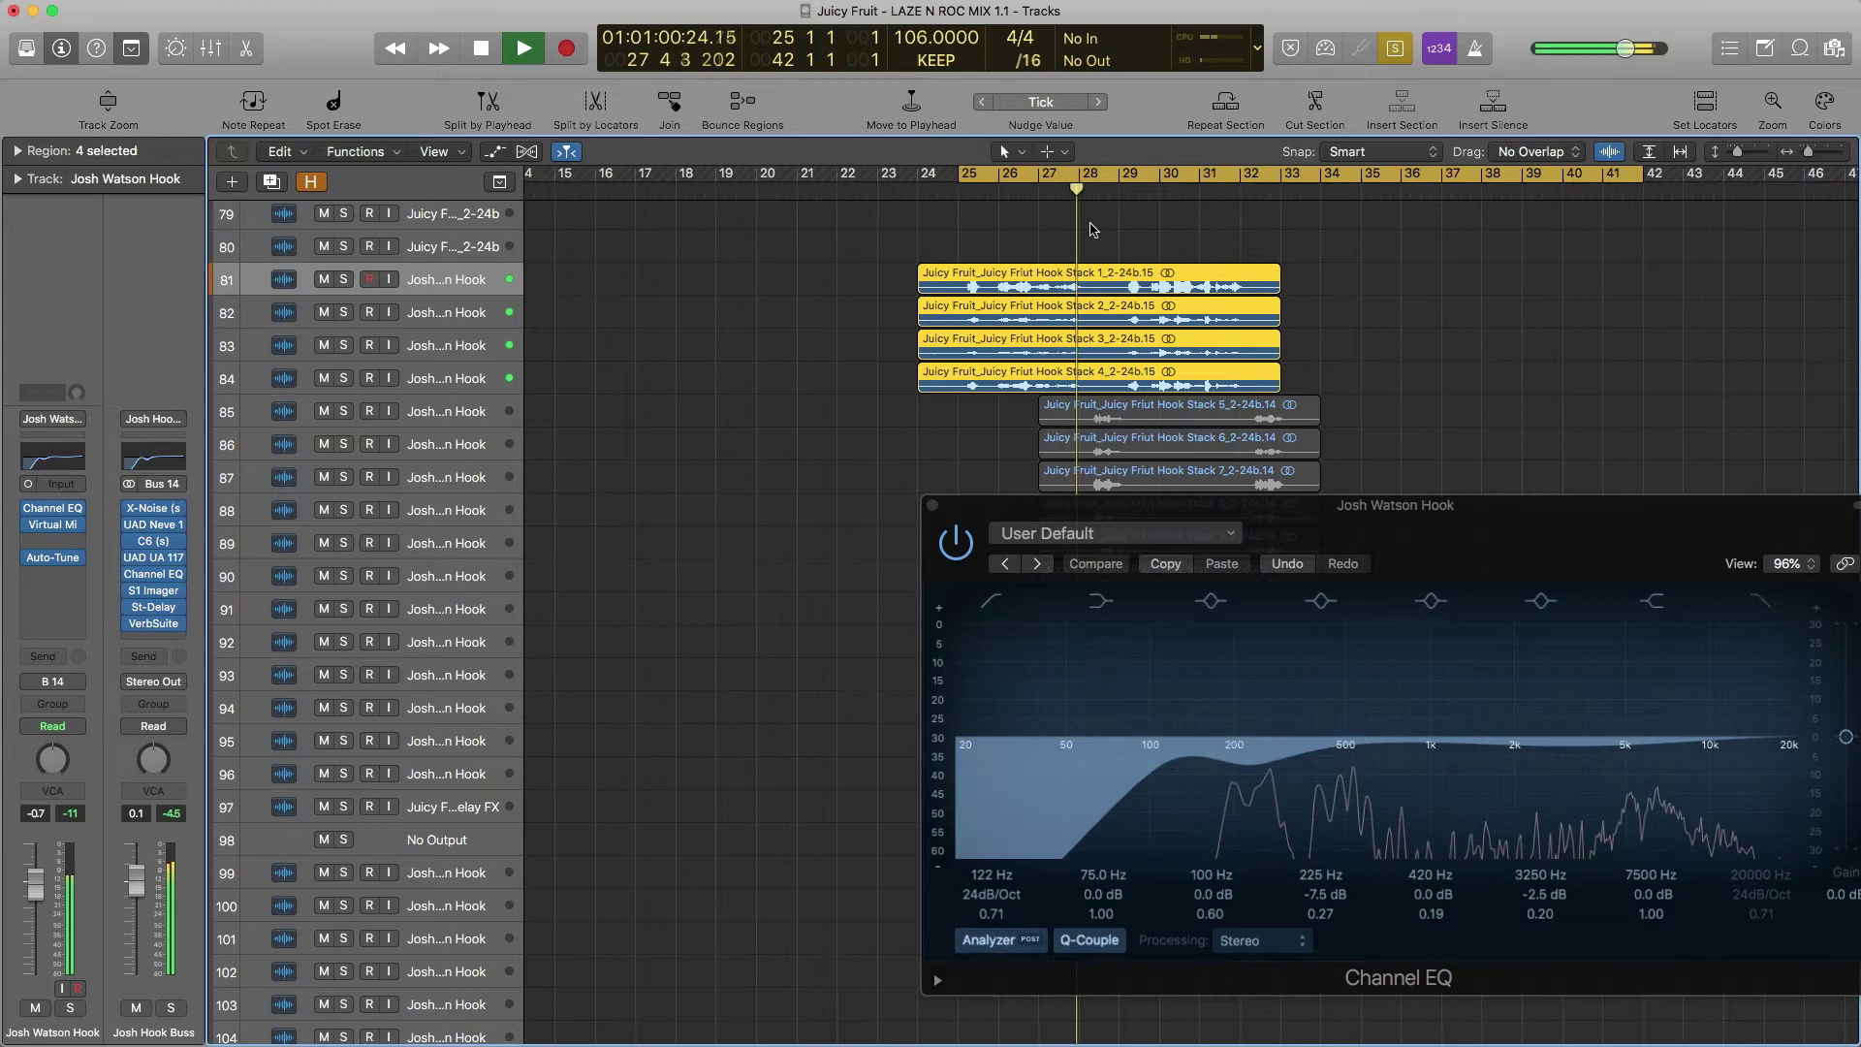
key("space")
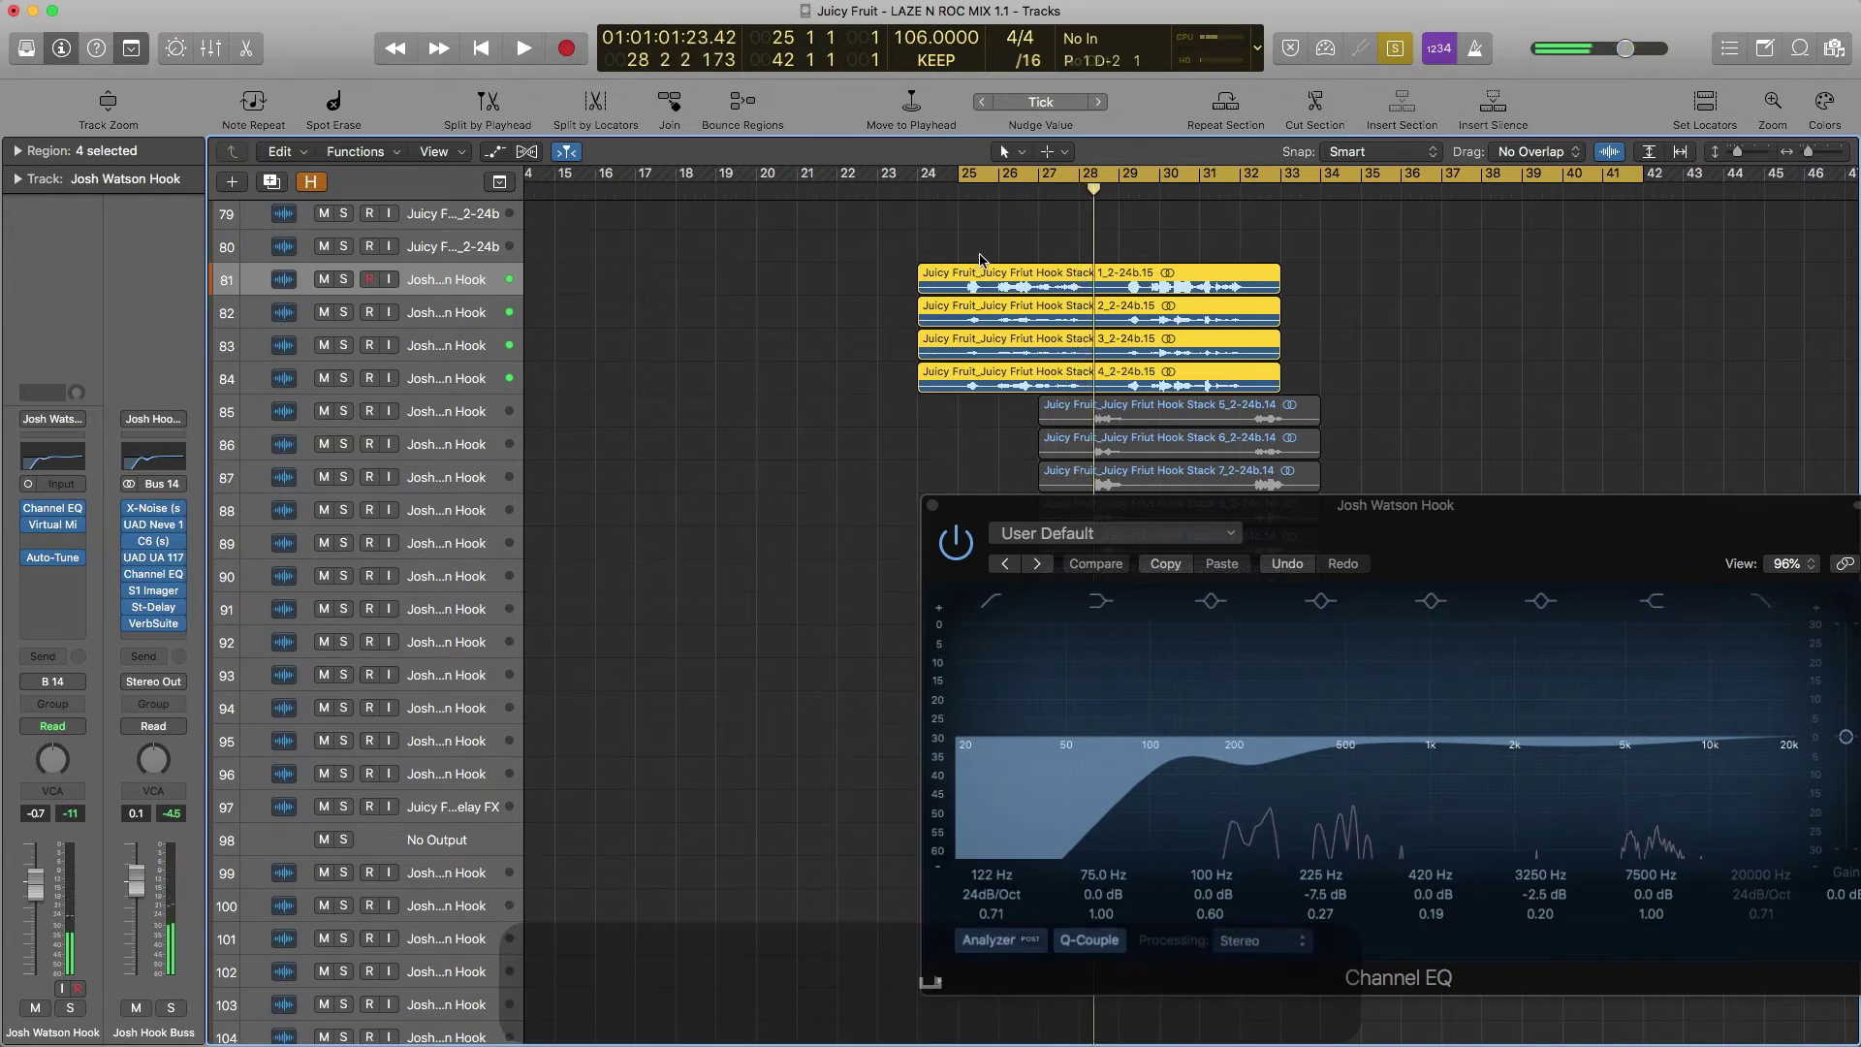
key("s")
key("super")
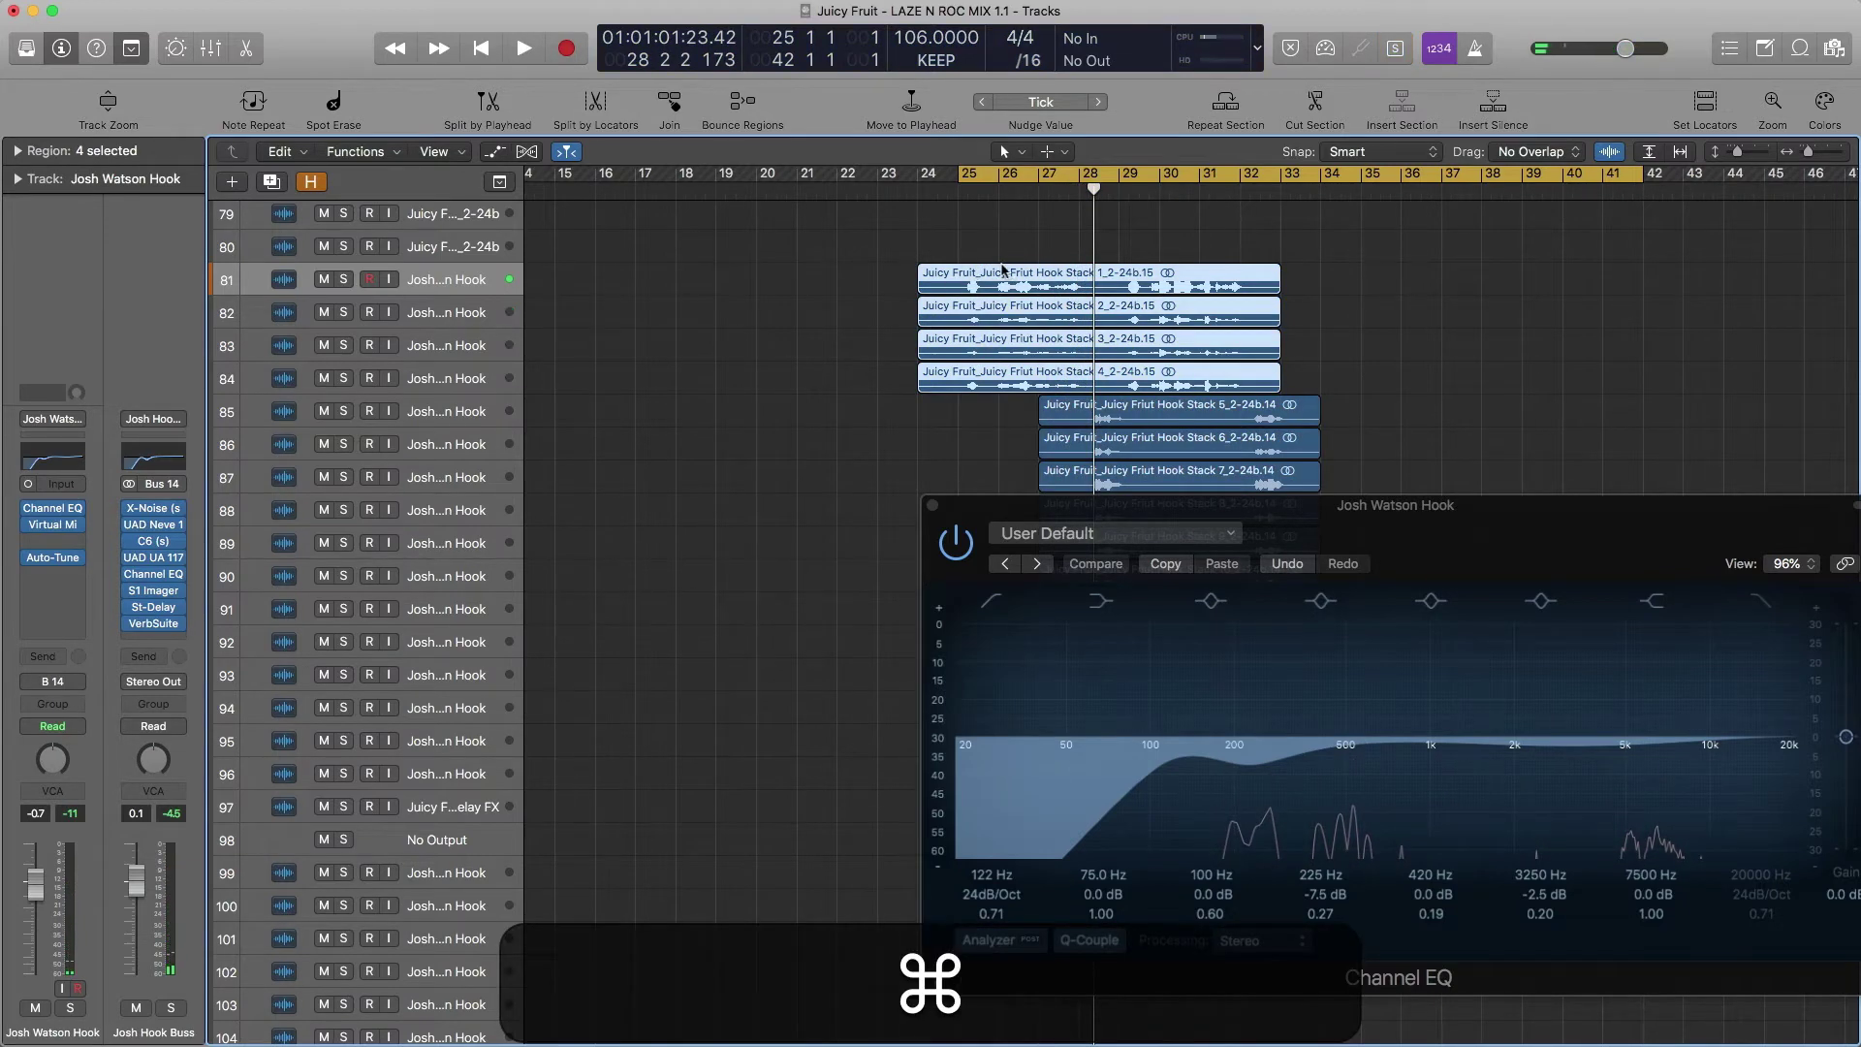
Step: Select and solo Hook Stack region 1
left_click(828, 284)
left_click(1002, 276)
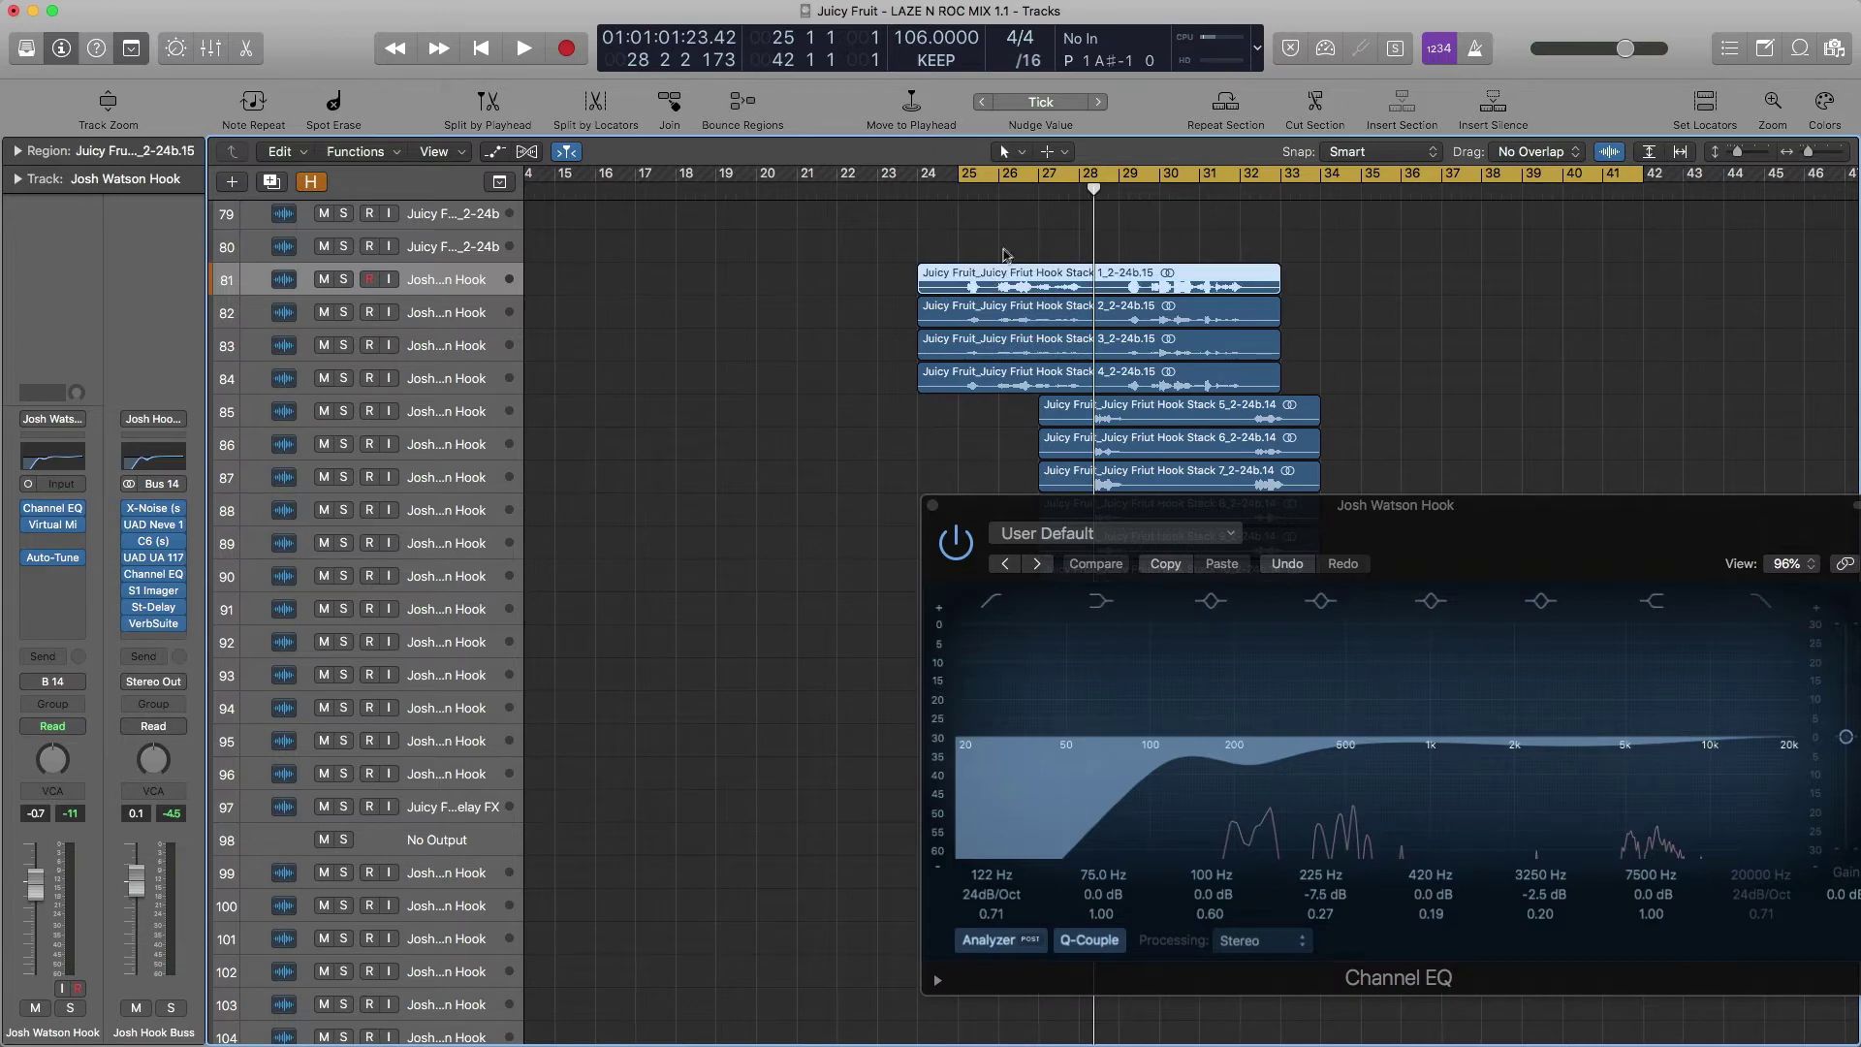
key("s")
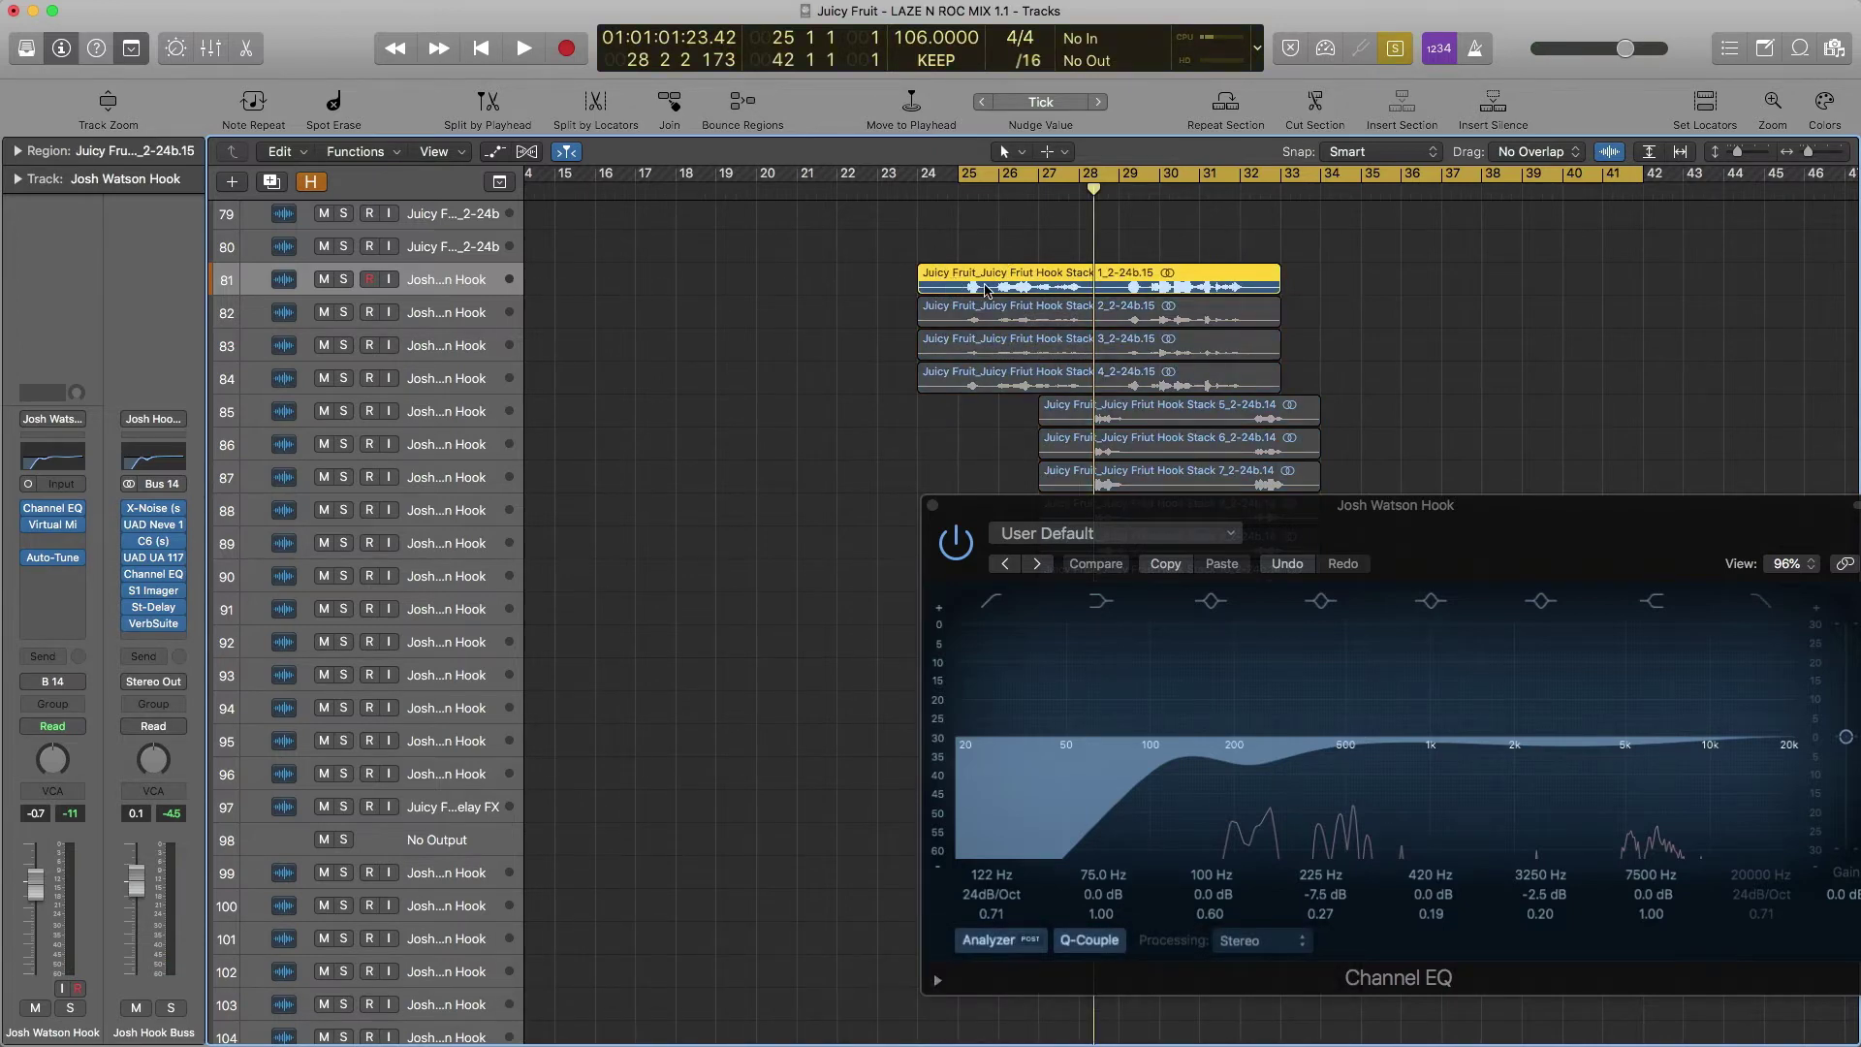
Step: Play the soloed region and drag the upper EQ band to 3500 Hz, −1.5 dB
left_click_drag(1173, 510, 1000, 432)
key("space")
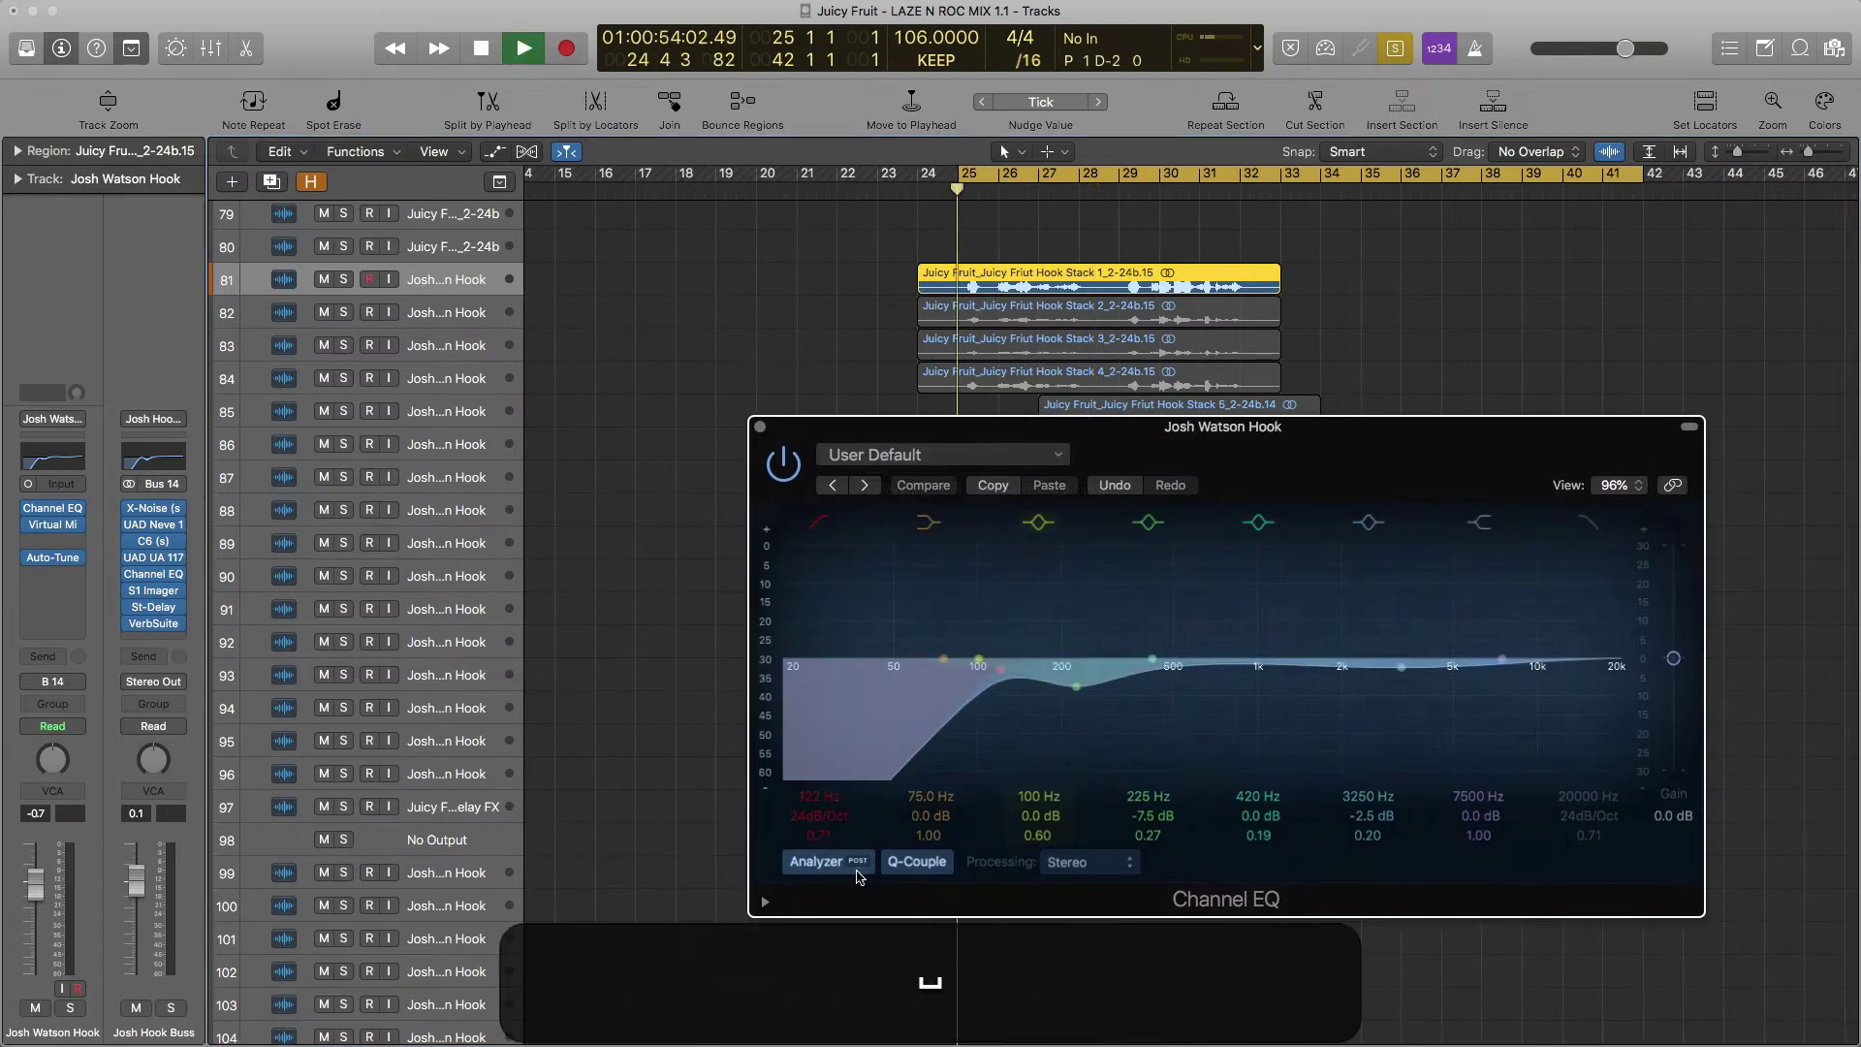
key("space")
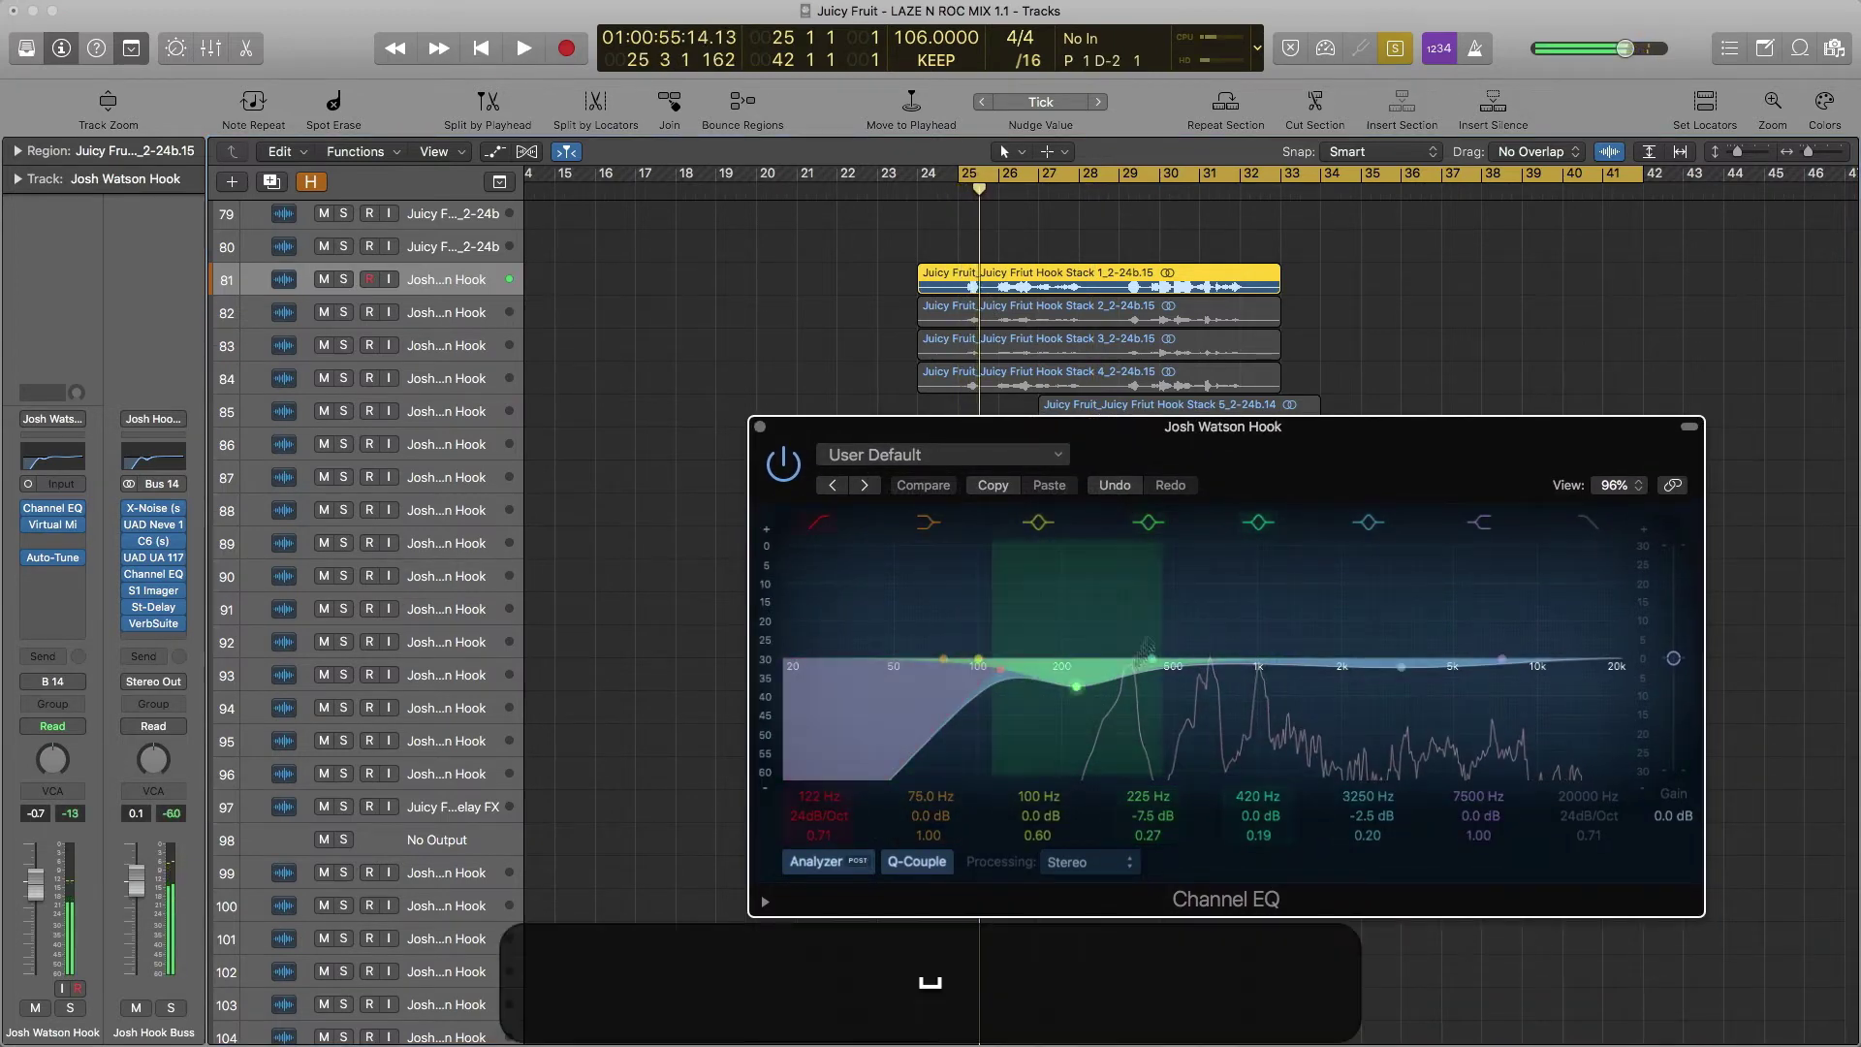
key("space")
mouse_move(1401, 667)
left_mouse_down()
mouse_move(1388, 617)
mouse_move(1410, 667)
left_mouse_up()
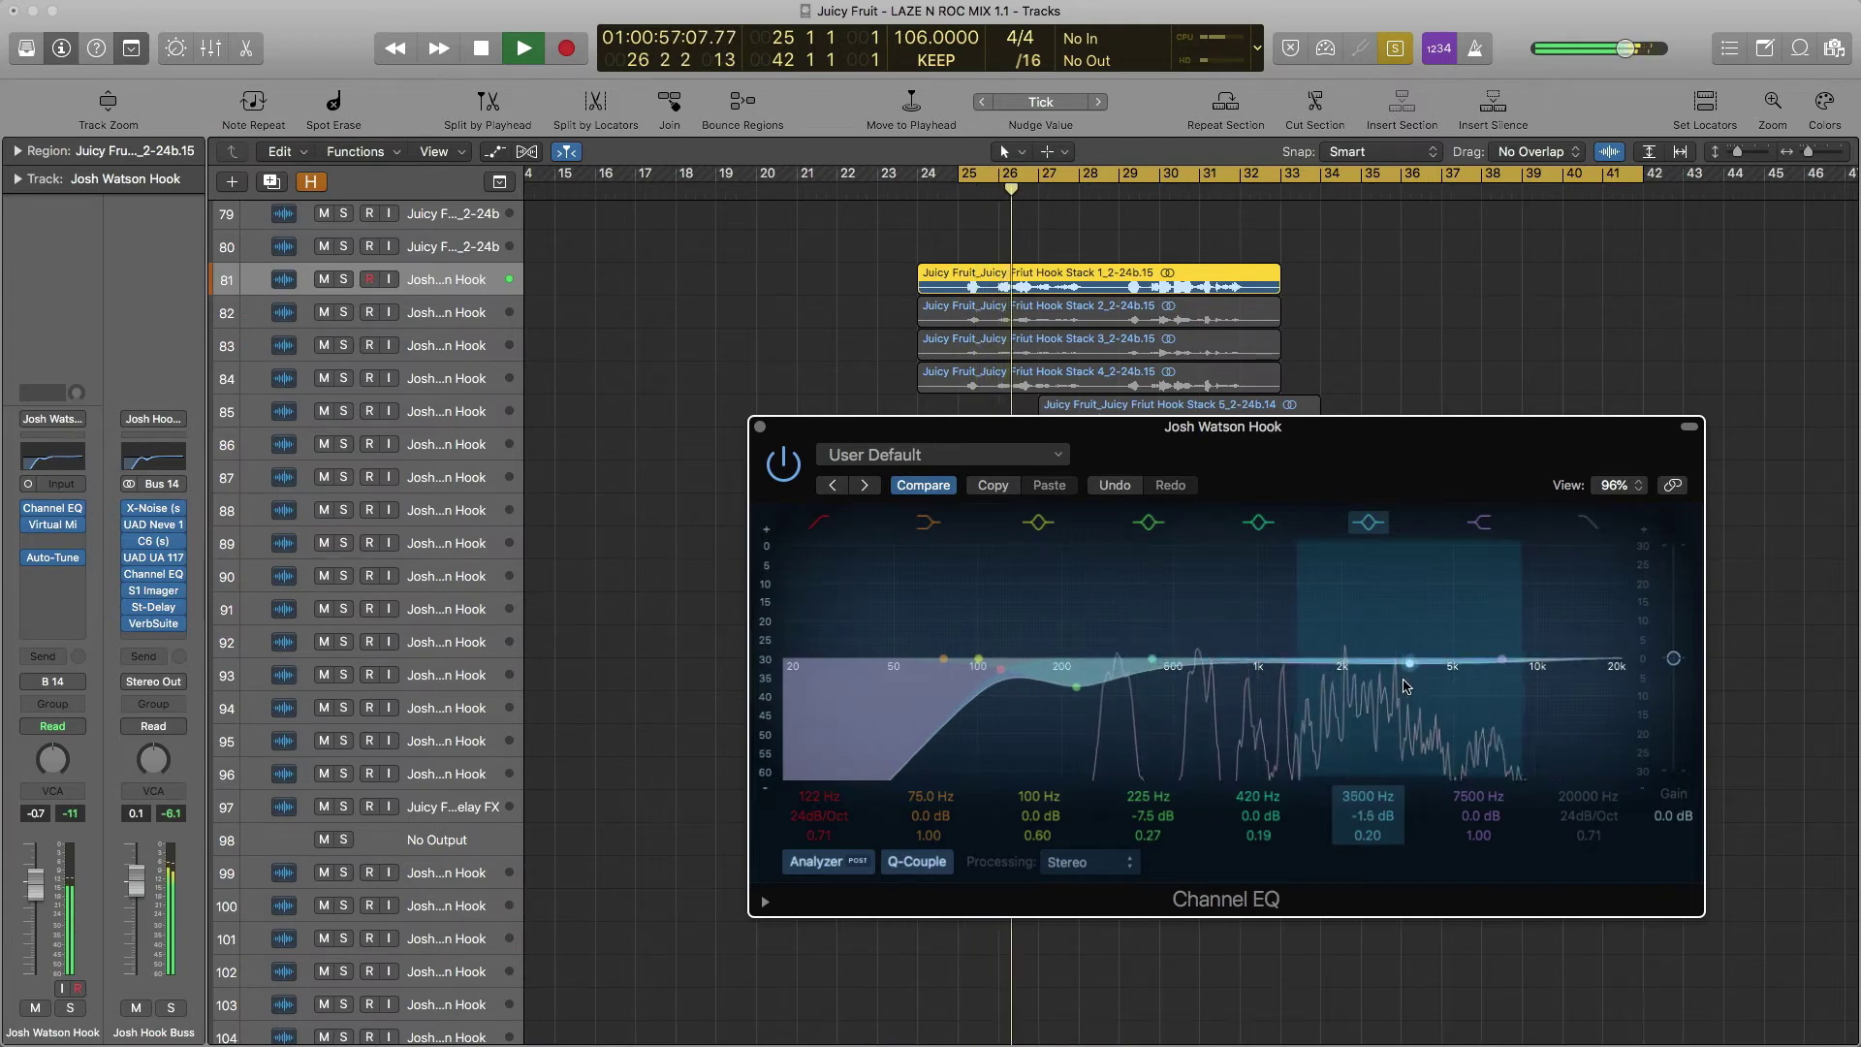
Step: Boost and narrow the low-mid EQ band into a sharp peak, sweeping it toward 700 Hz
key("space")
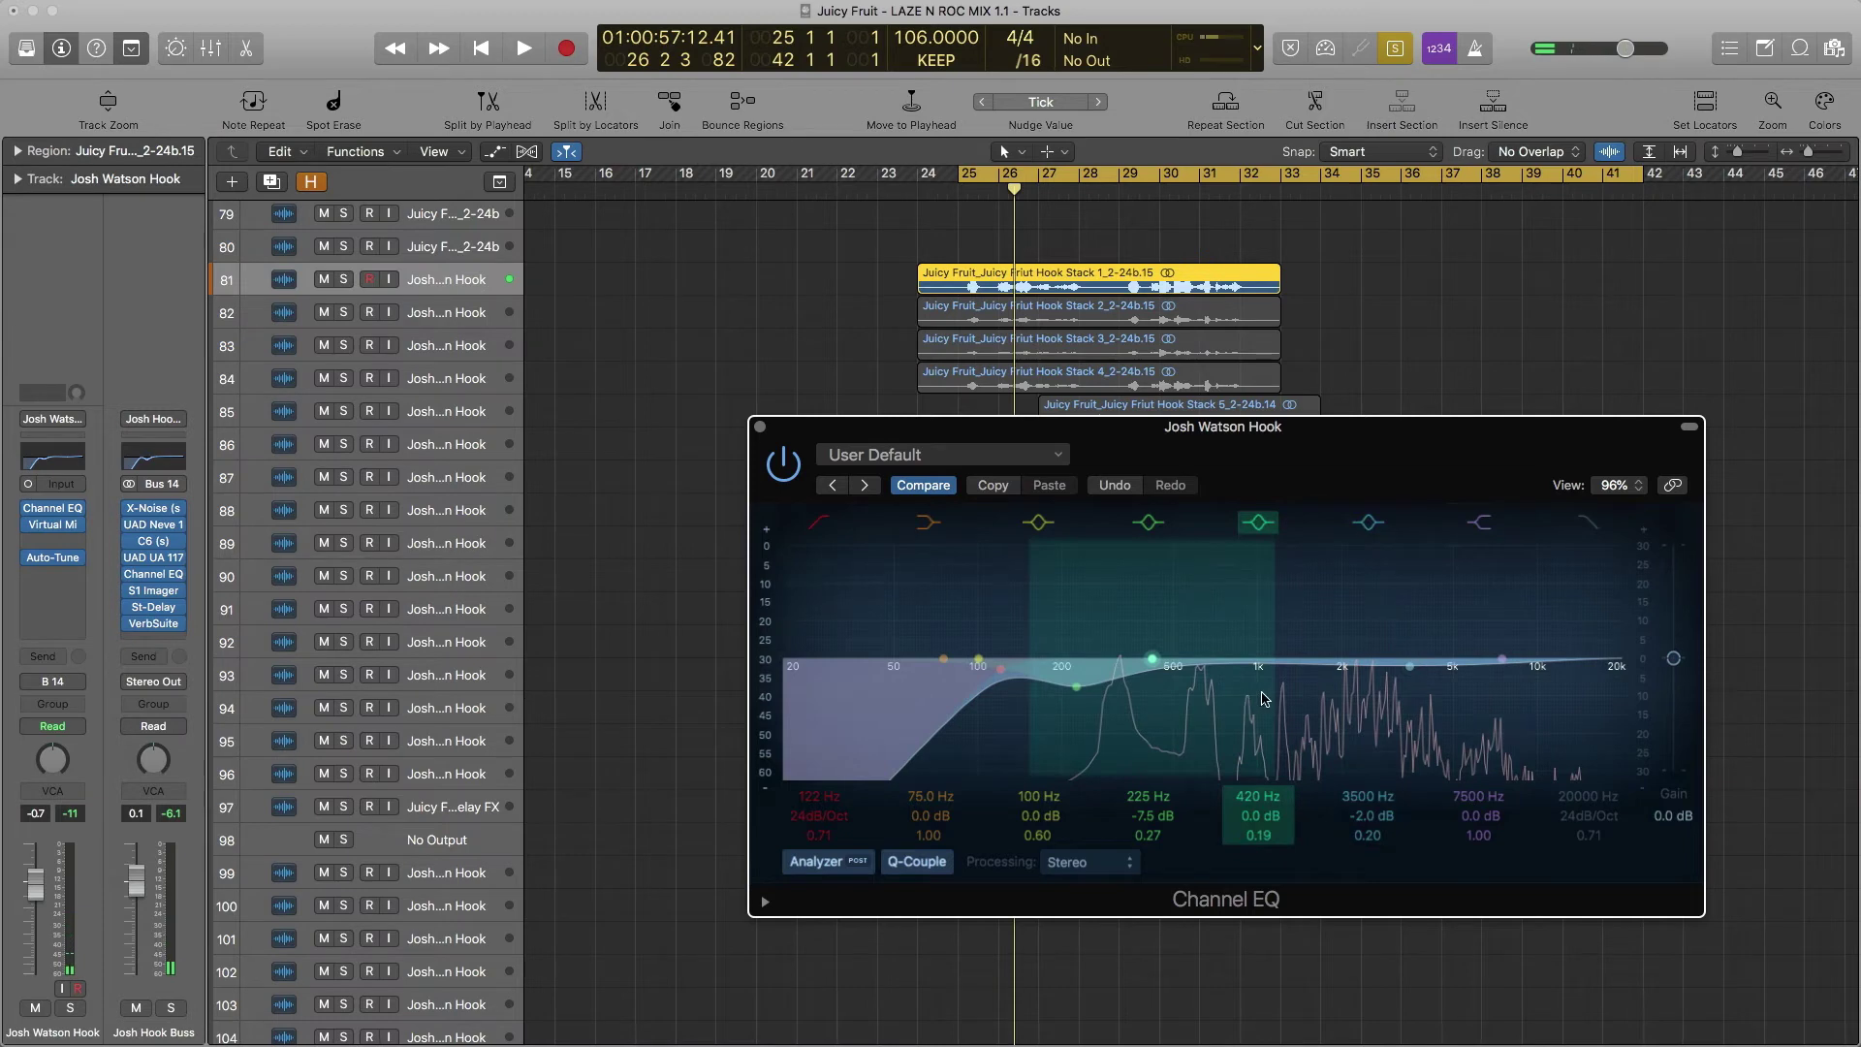
key("space")
left_click_drag(1264, 698, 1173, 610)
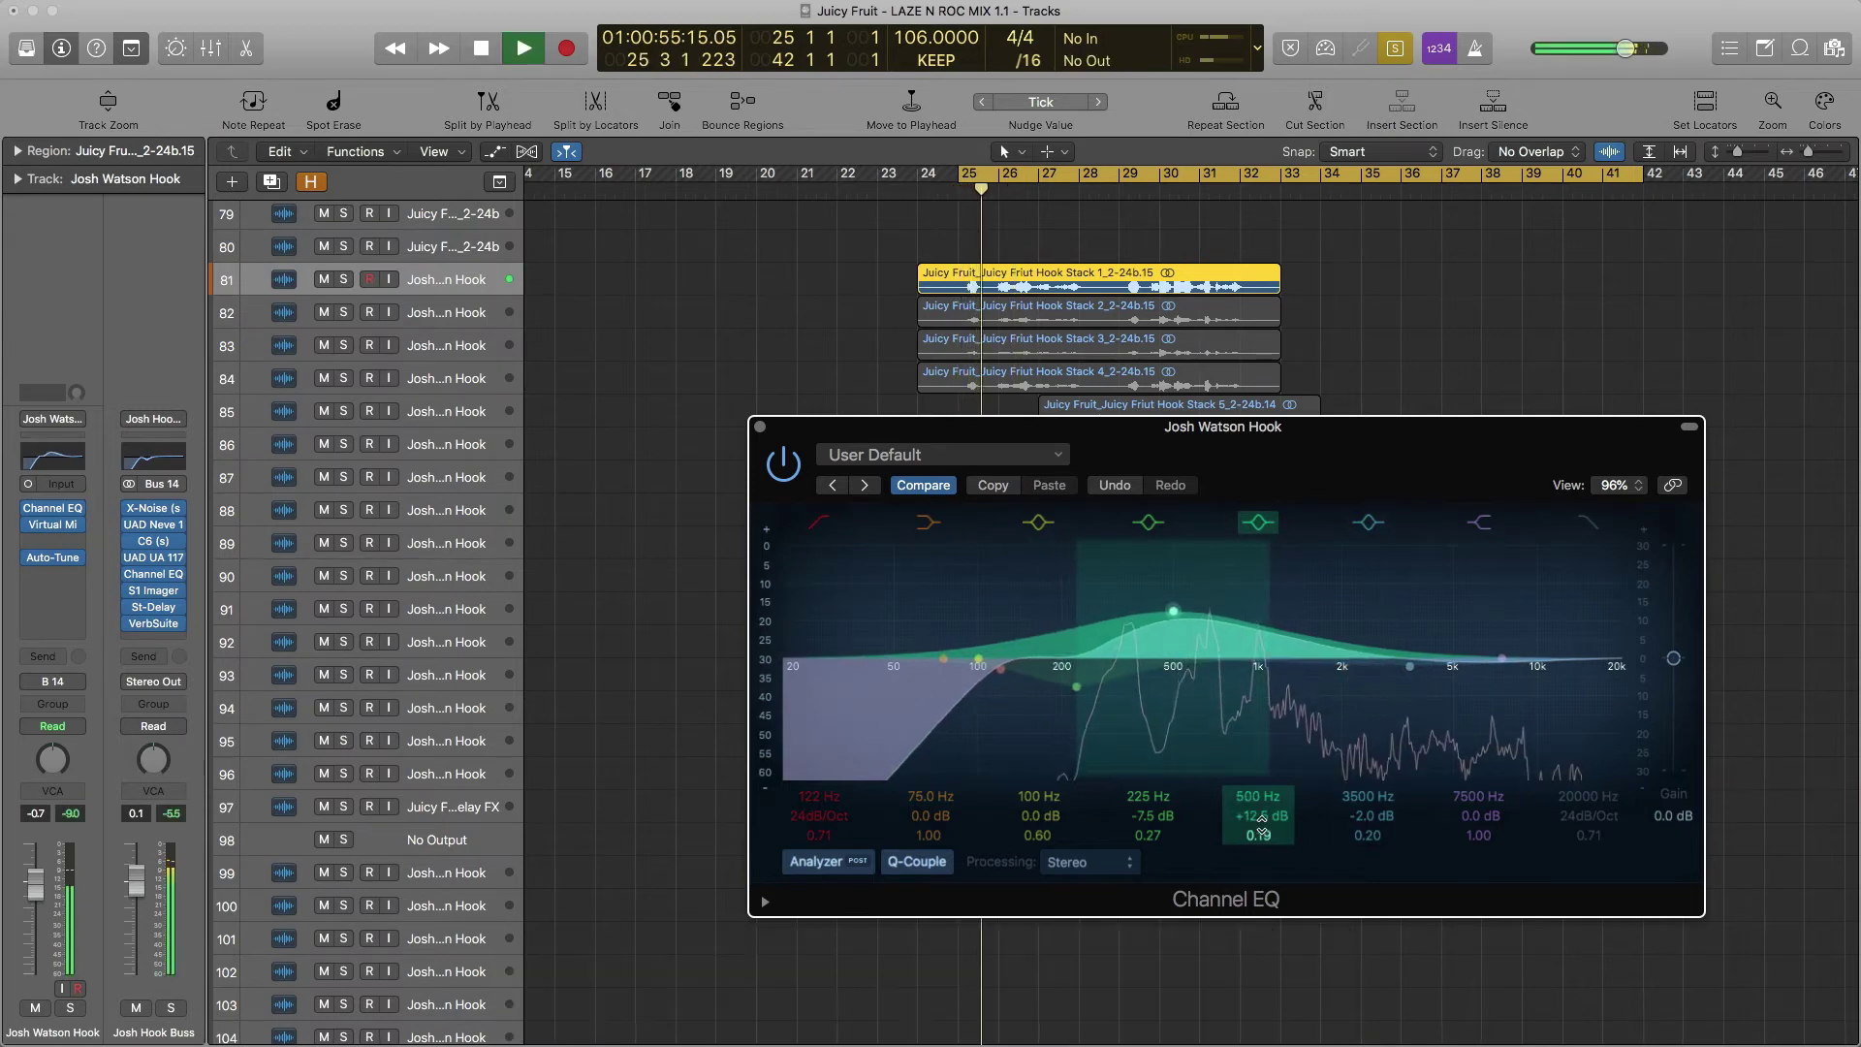
mouse_move(1261, 824)
left_mouse_down()
mouse_move(1190, 595)
mouse_move(1215, 579)
left_mouse_up()
key("space")
key("space")
key("space")
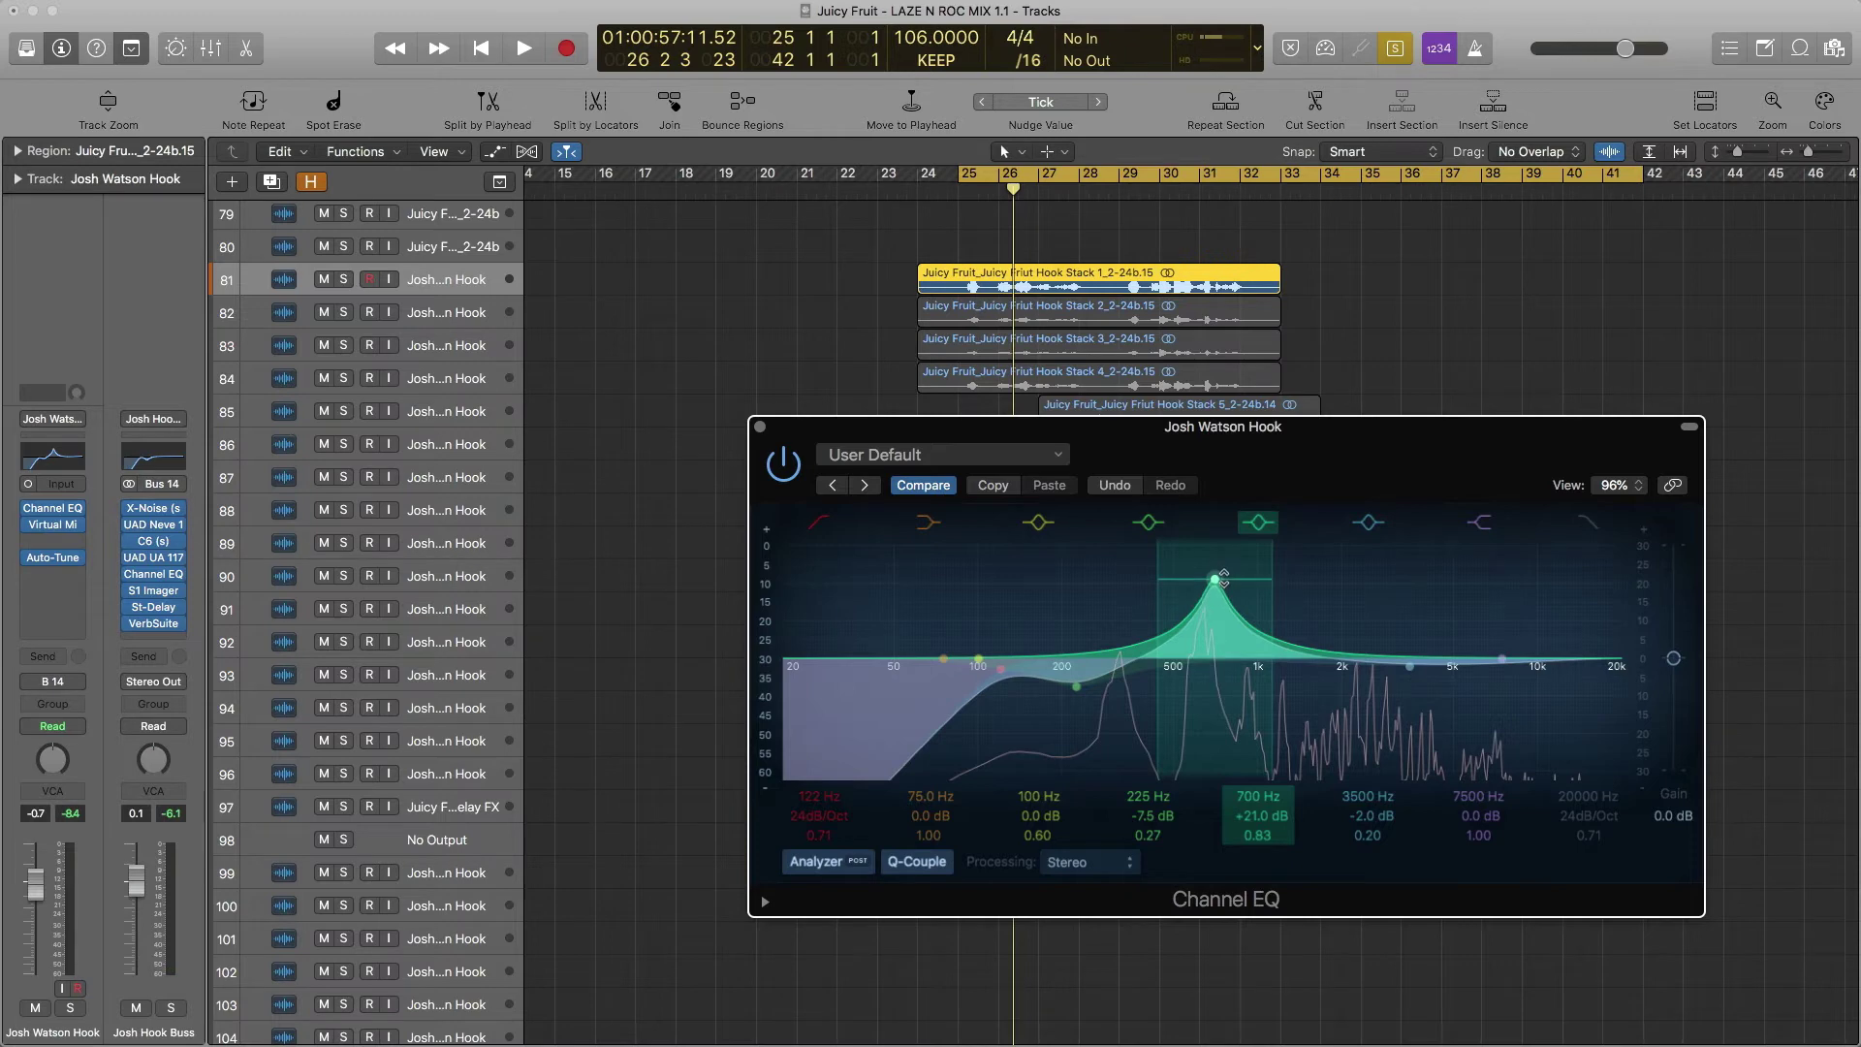
Step: Lower the 700 Hz peak to a 4.5 dB cut, audition it, and stop playback
left_click_drag(1224, 579, 1214, 675)
key("space")
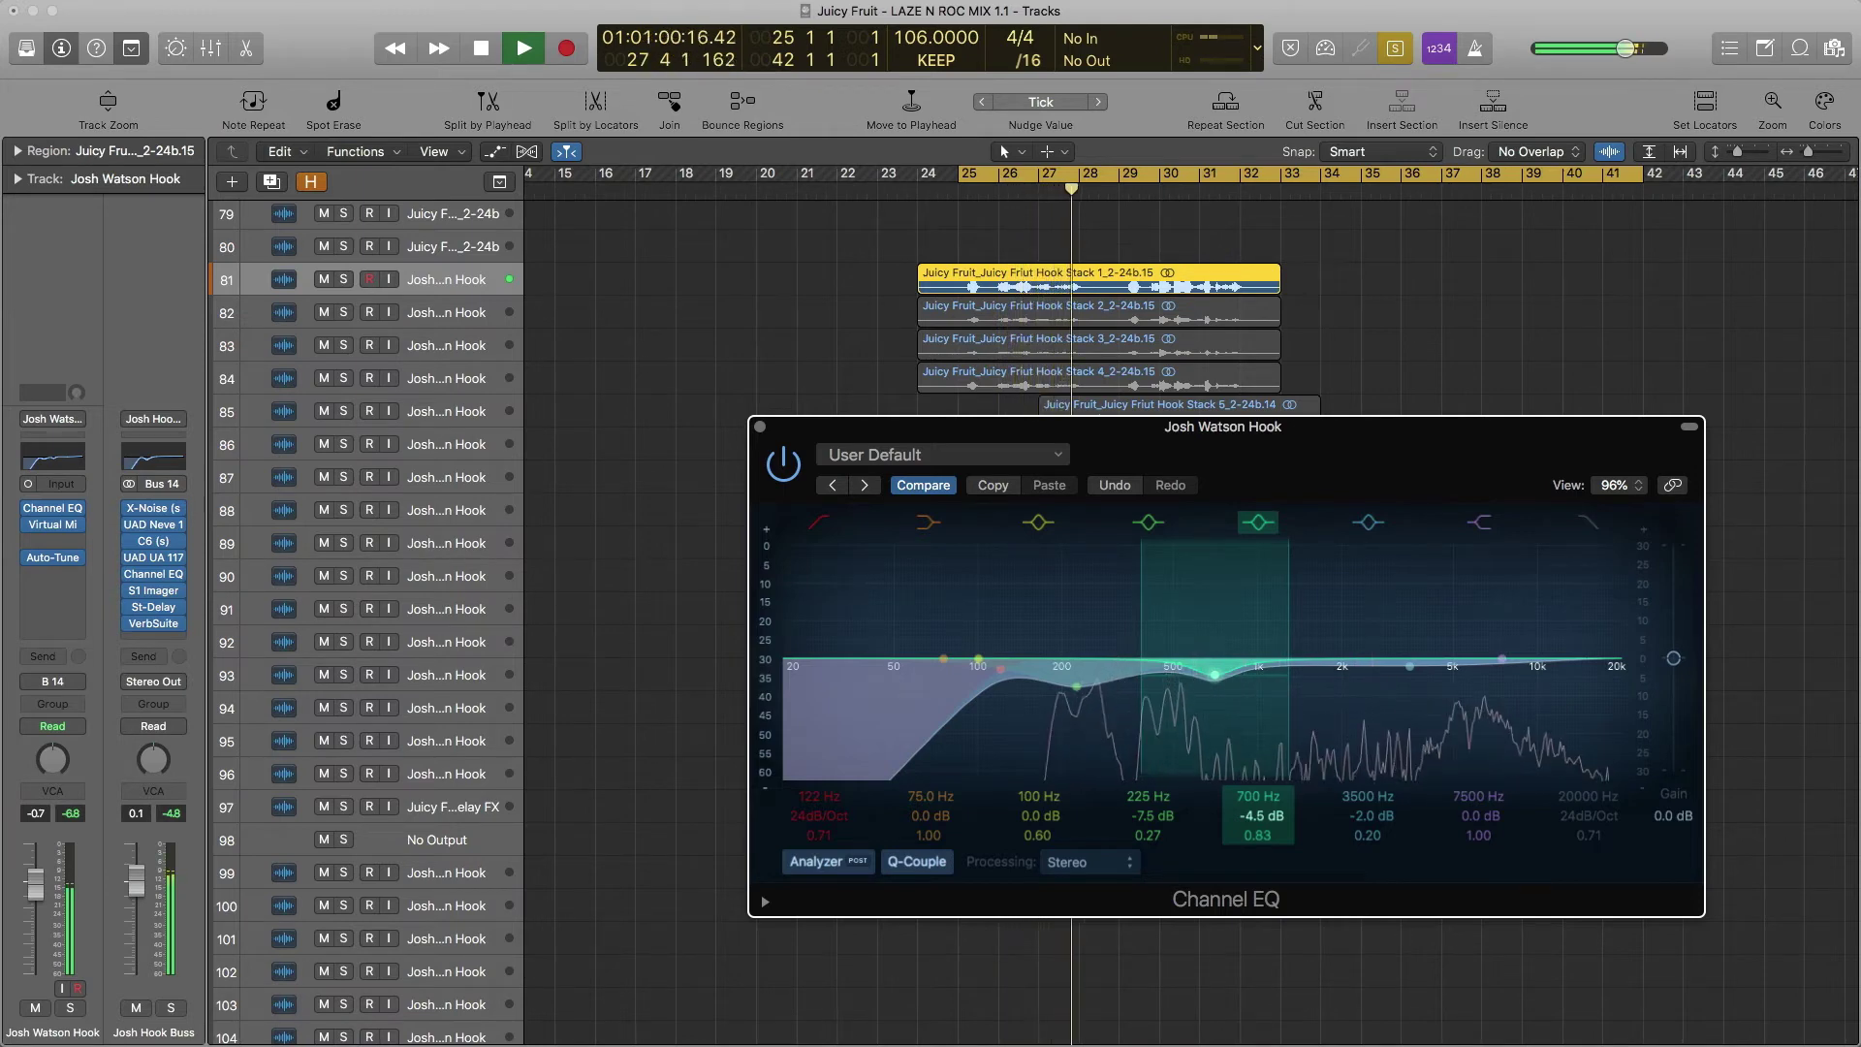
key("space")
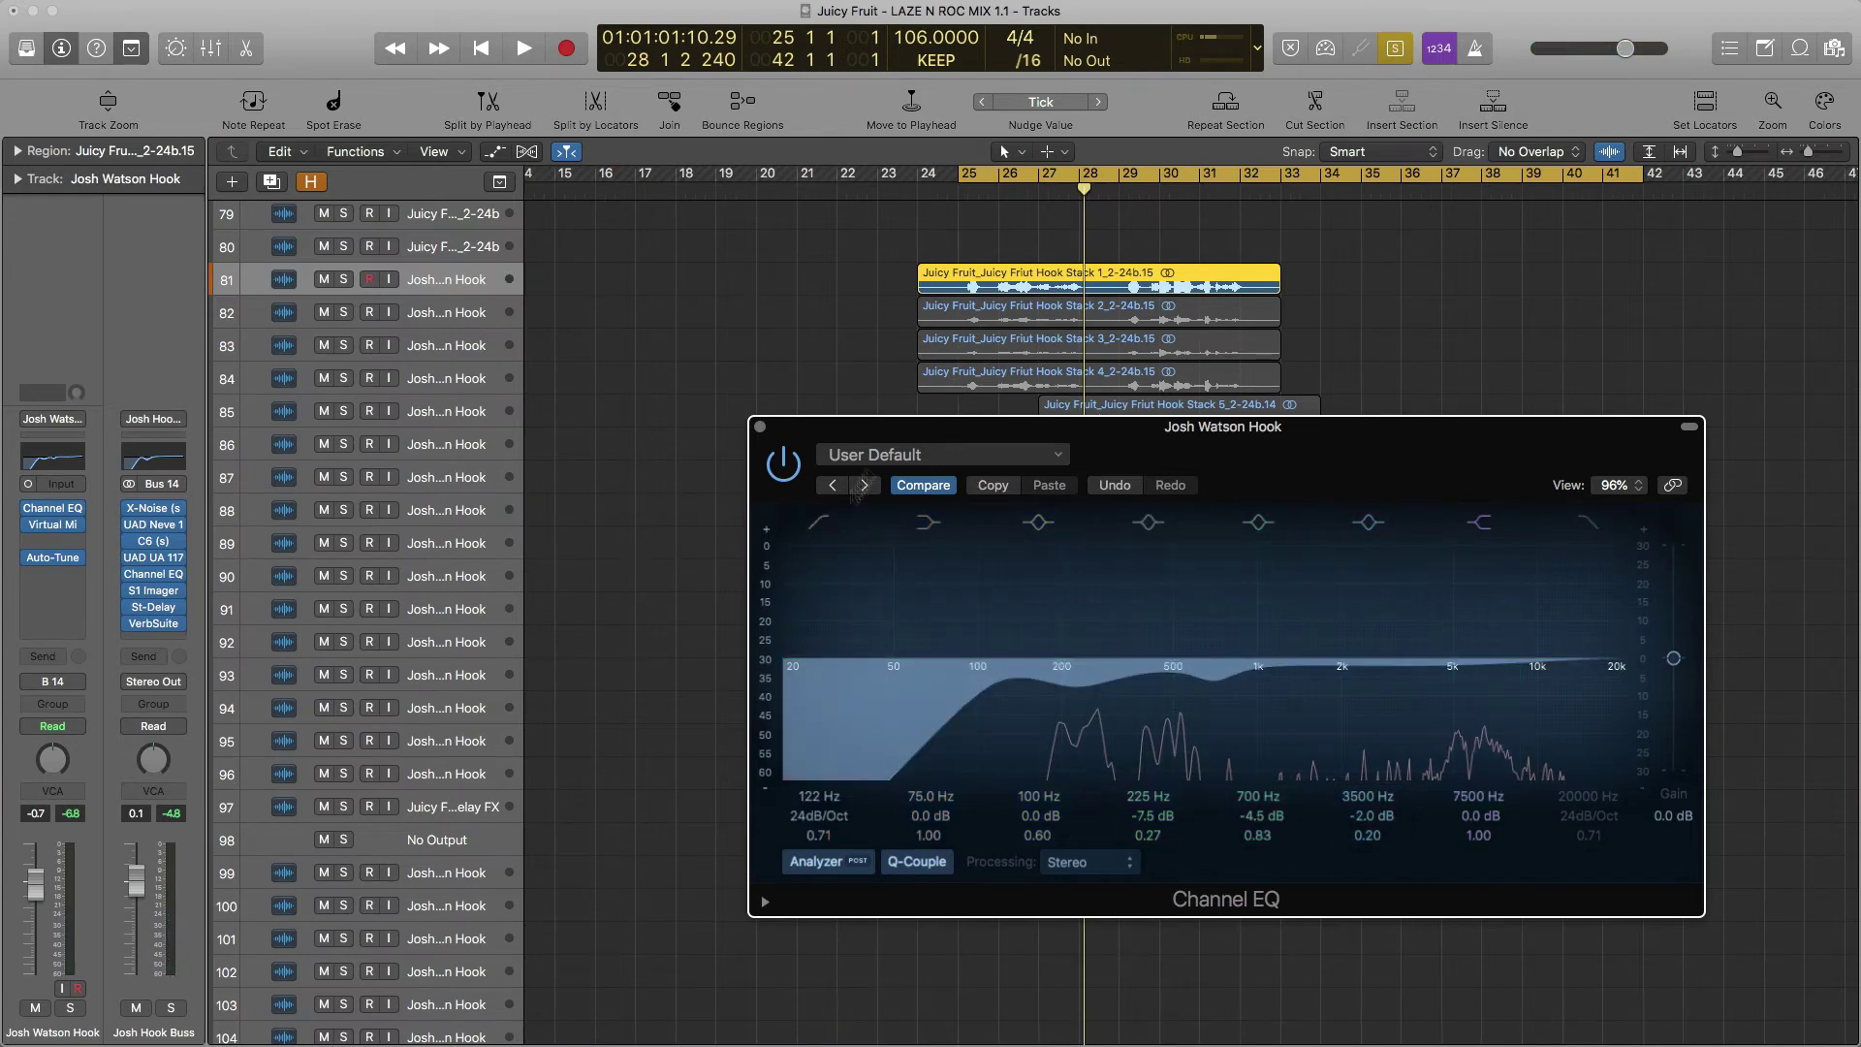
Step: Reopen the Mixer with the hook vocal's Channel EQ window placed over it
mouse_move(1180, 433)
left_mouse_down()
mouse_move(1244, 473)
mouse_move(1316, 480)
left_mouse_up()
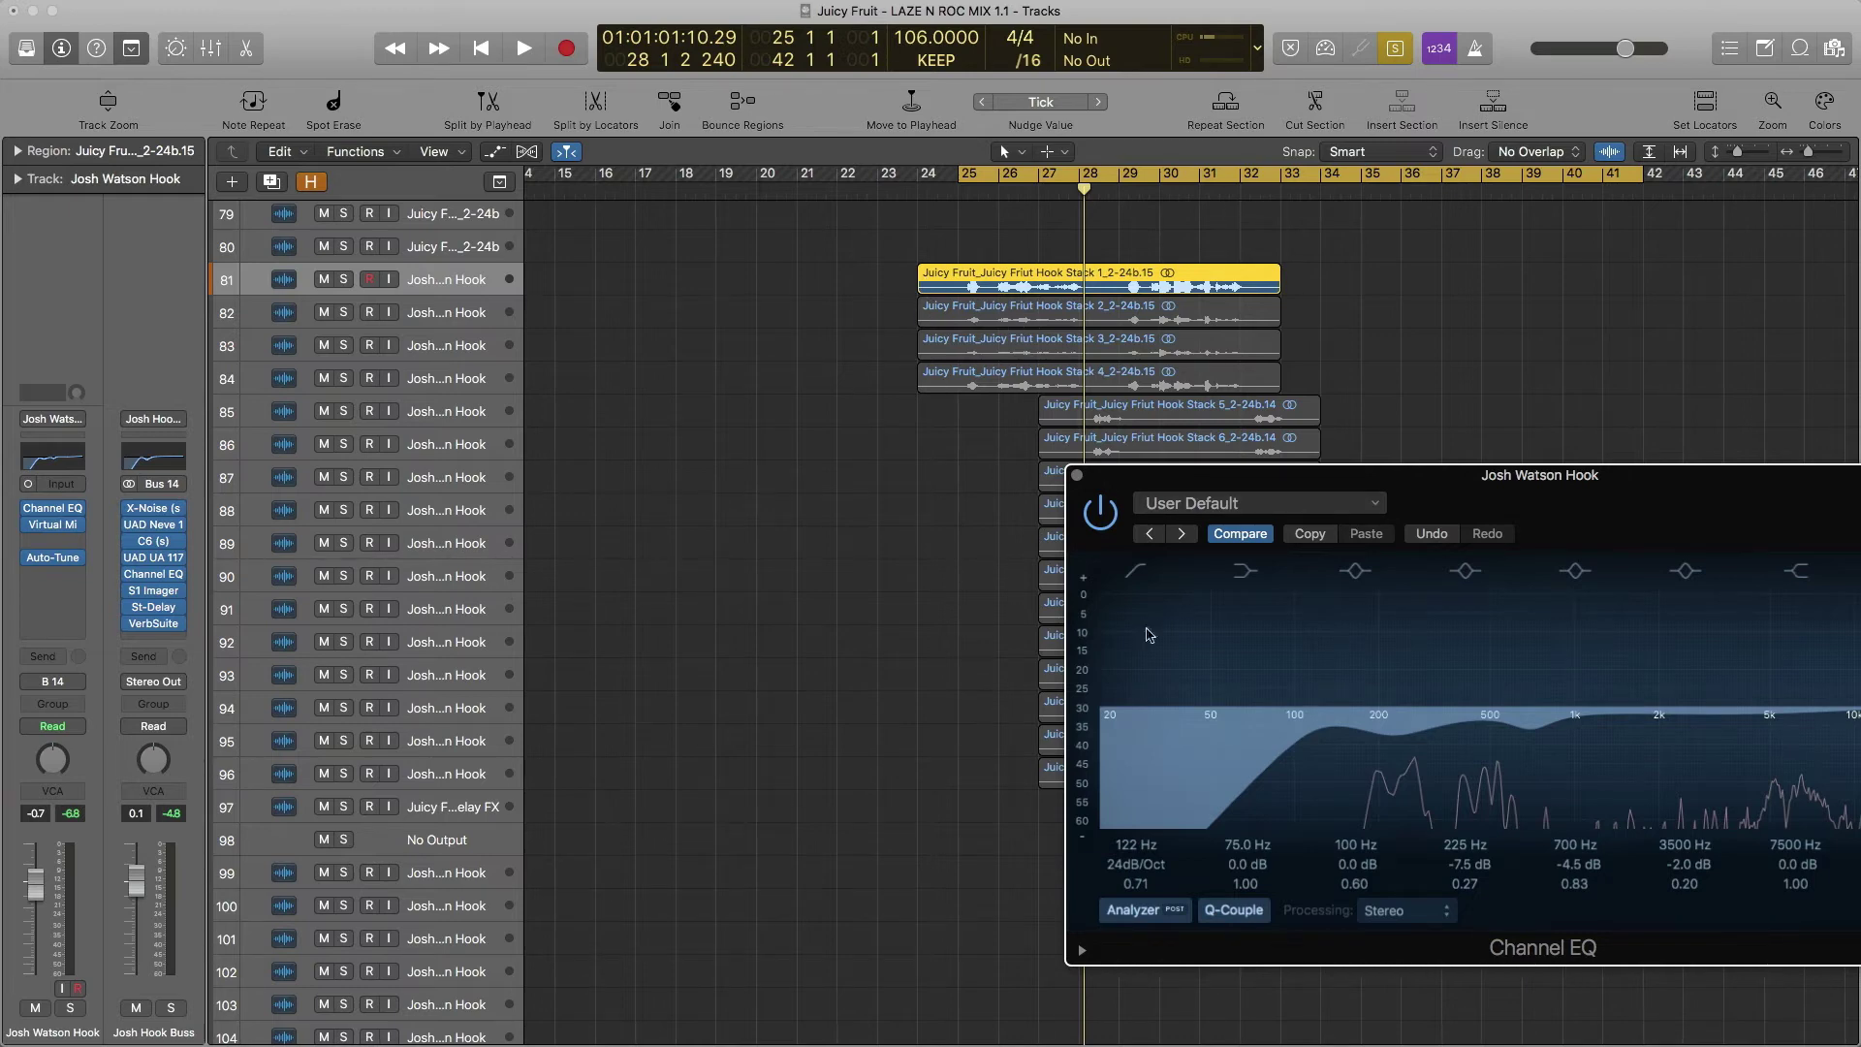
key("x")
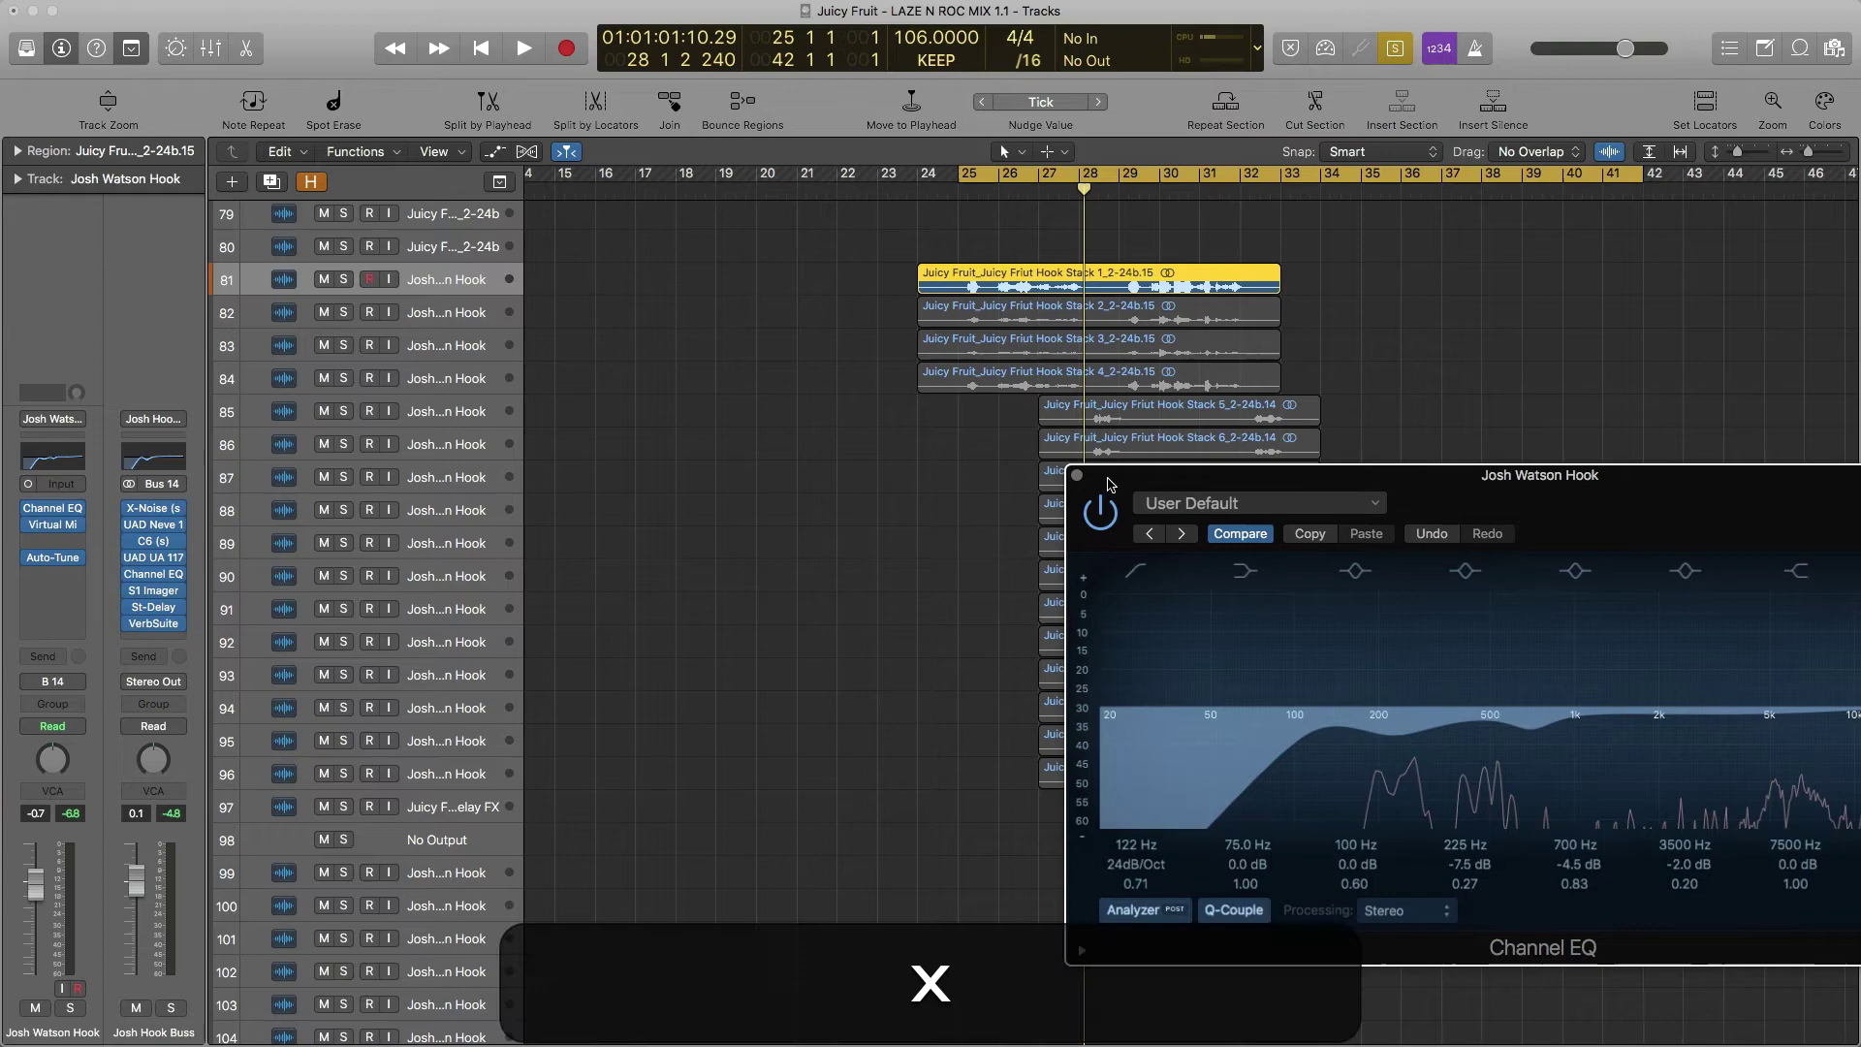
mouse_move(1274, 487)
left_mouse_down()
mouse_move(1568, 432)
mouse_move(1455, 768)
left_mouse_up()
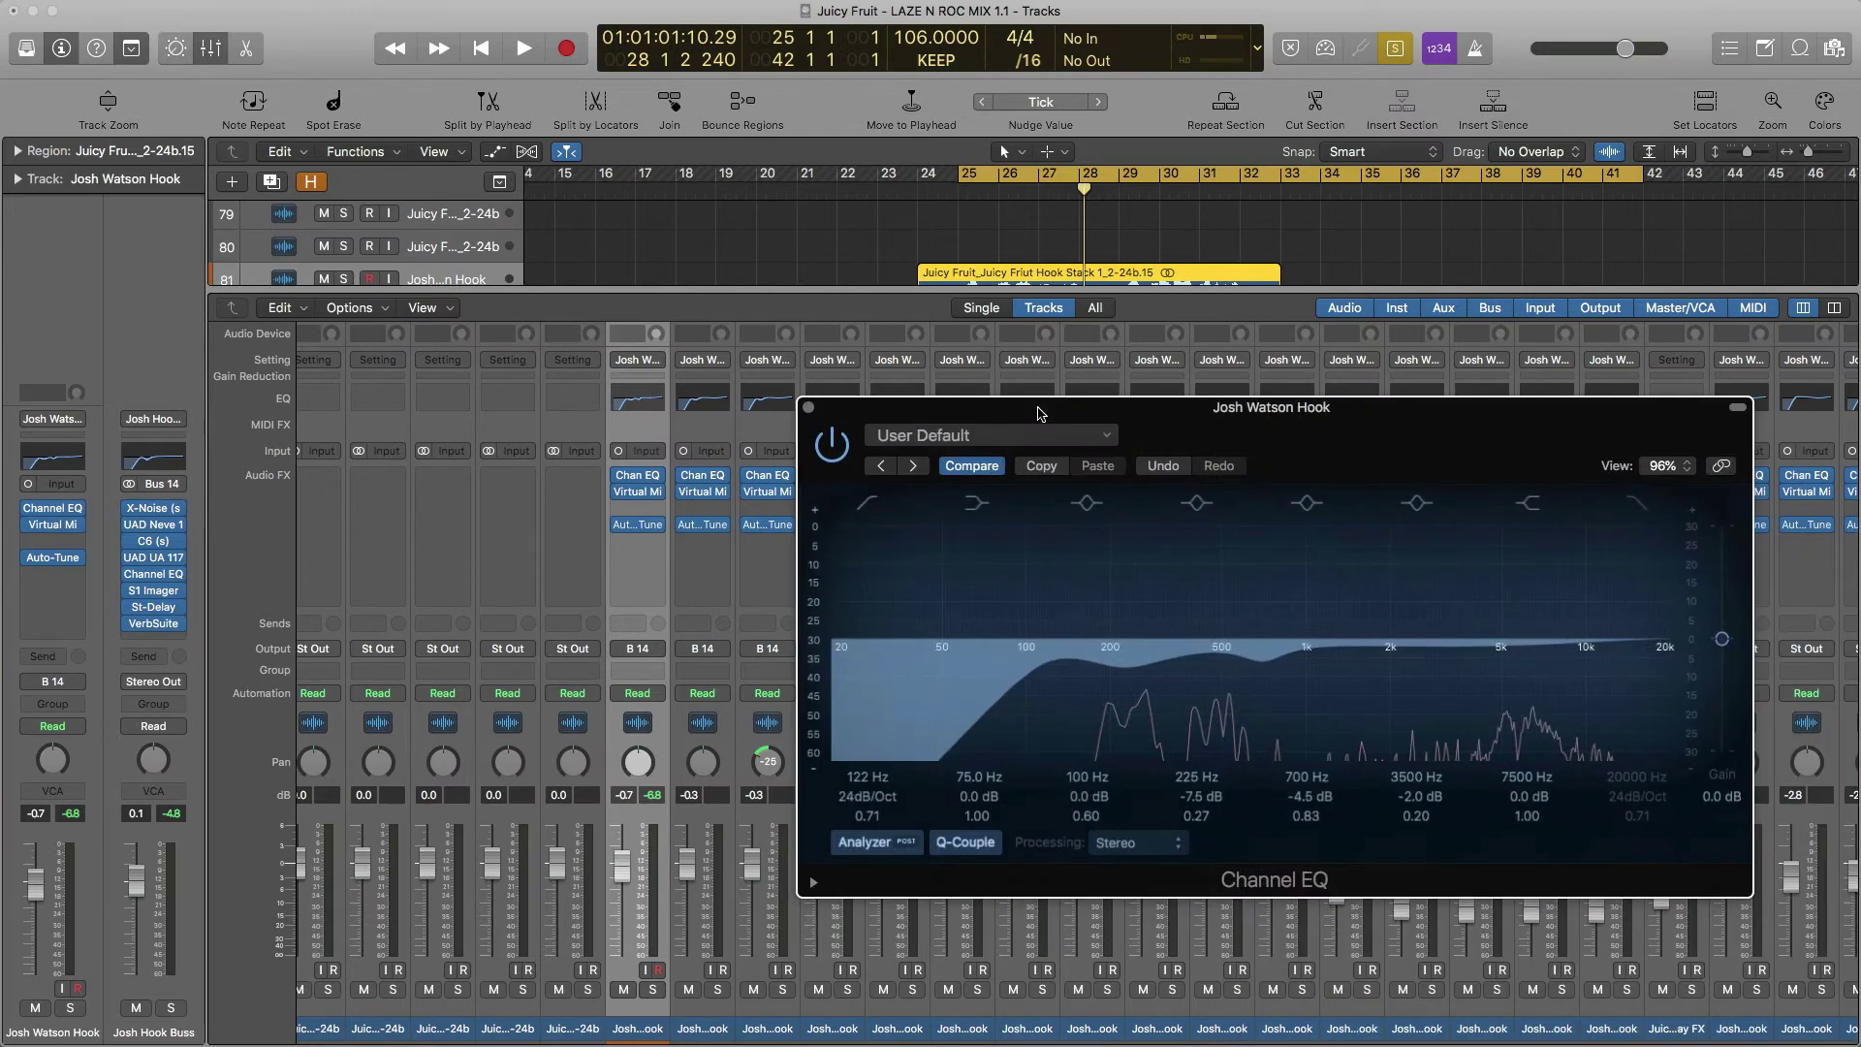
Step: Paste the 700 Hz and 3500 Hz cuts into the other hook track's Channel EQ and close it
mouse_move(1478, 765)
left_mouse_down()
mouse_move(1027, 417)
mouse_move(1017, 516)
left_mouse_up()
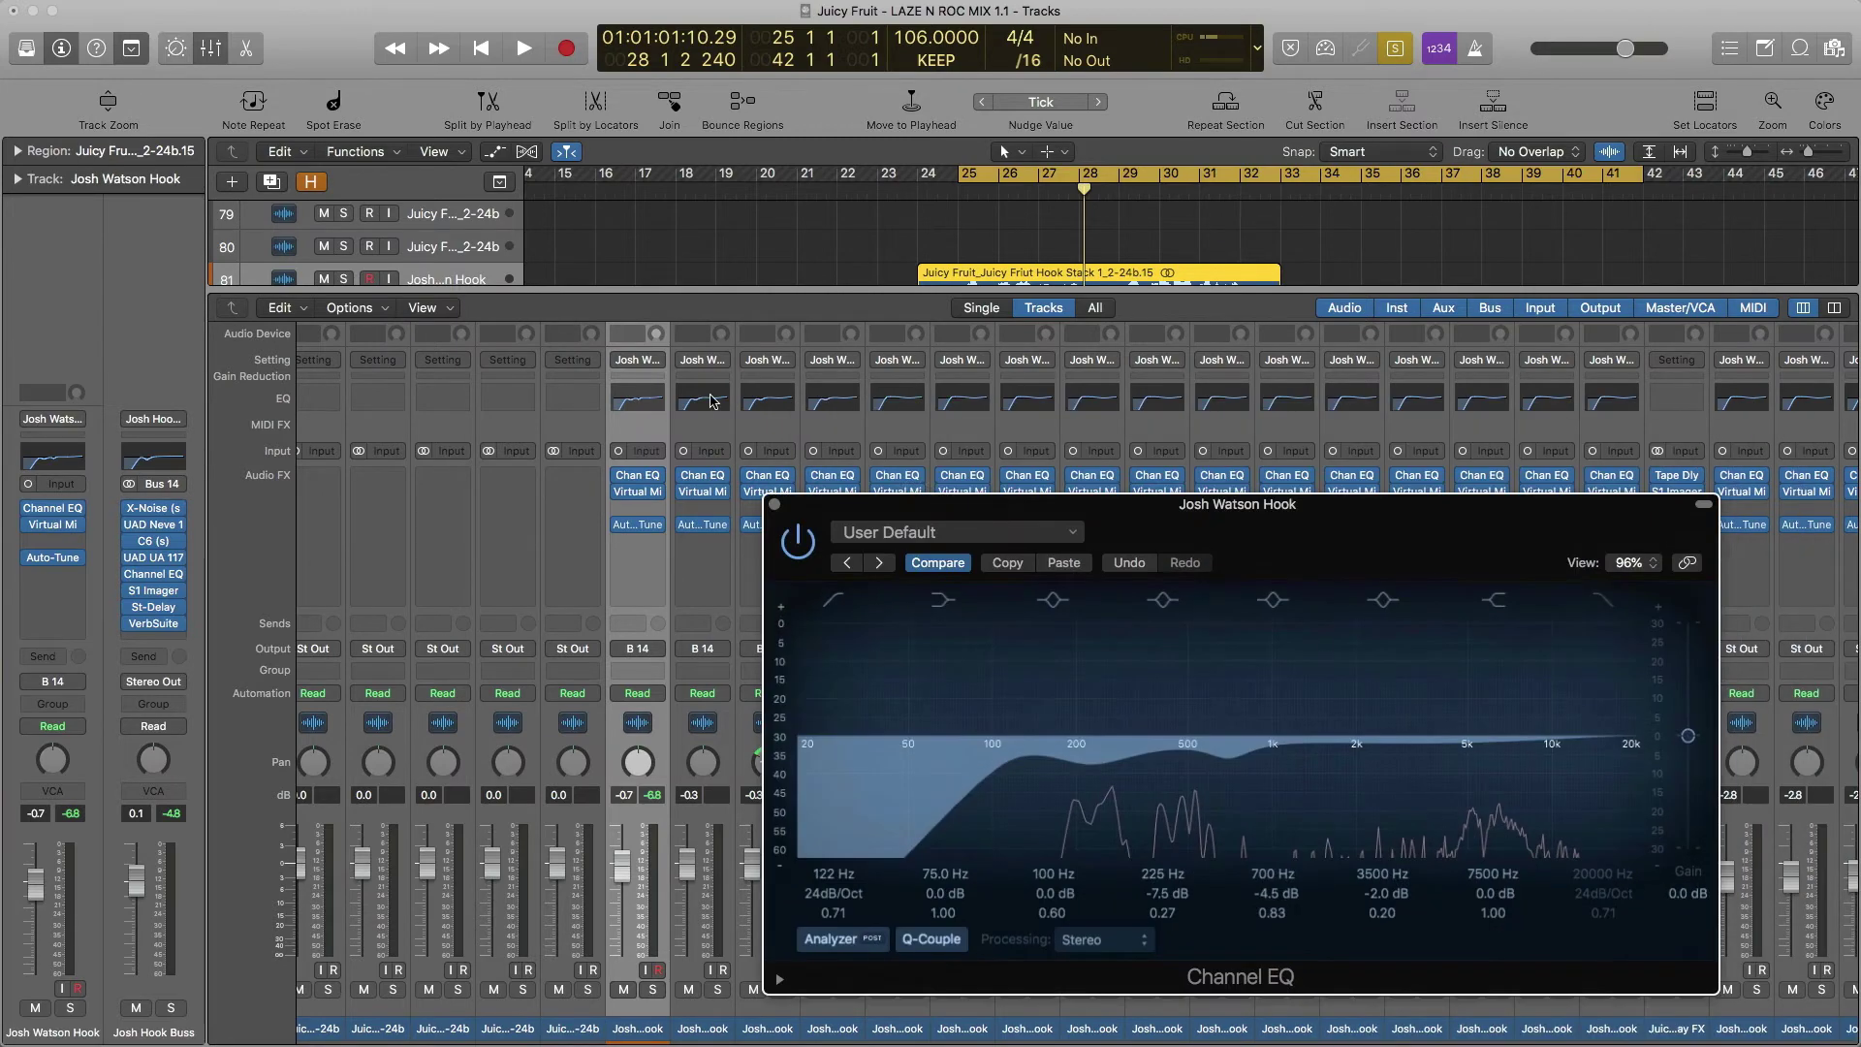
left_click_drag(145, 215, 657, 160)
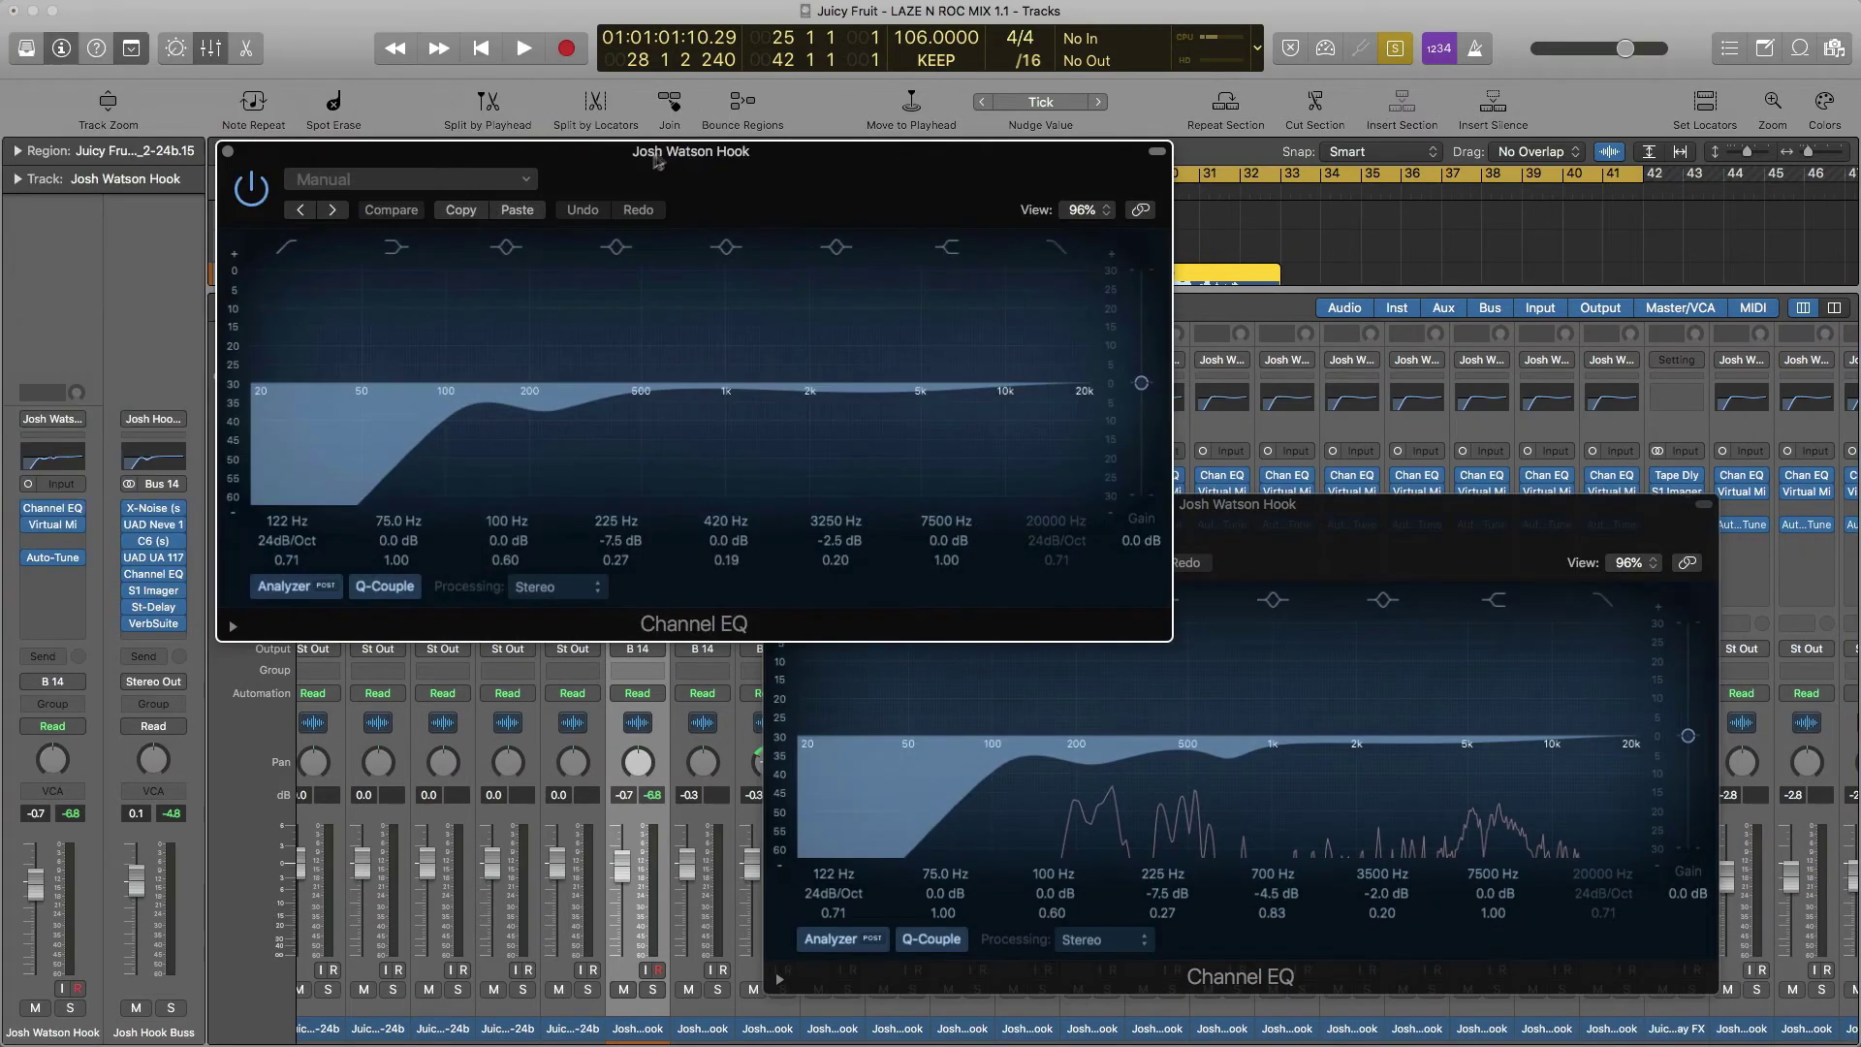
left_click(513, 211)
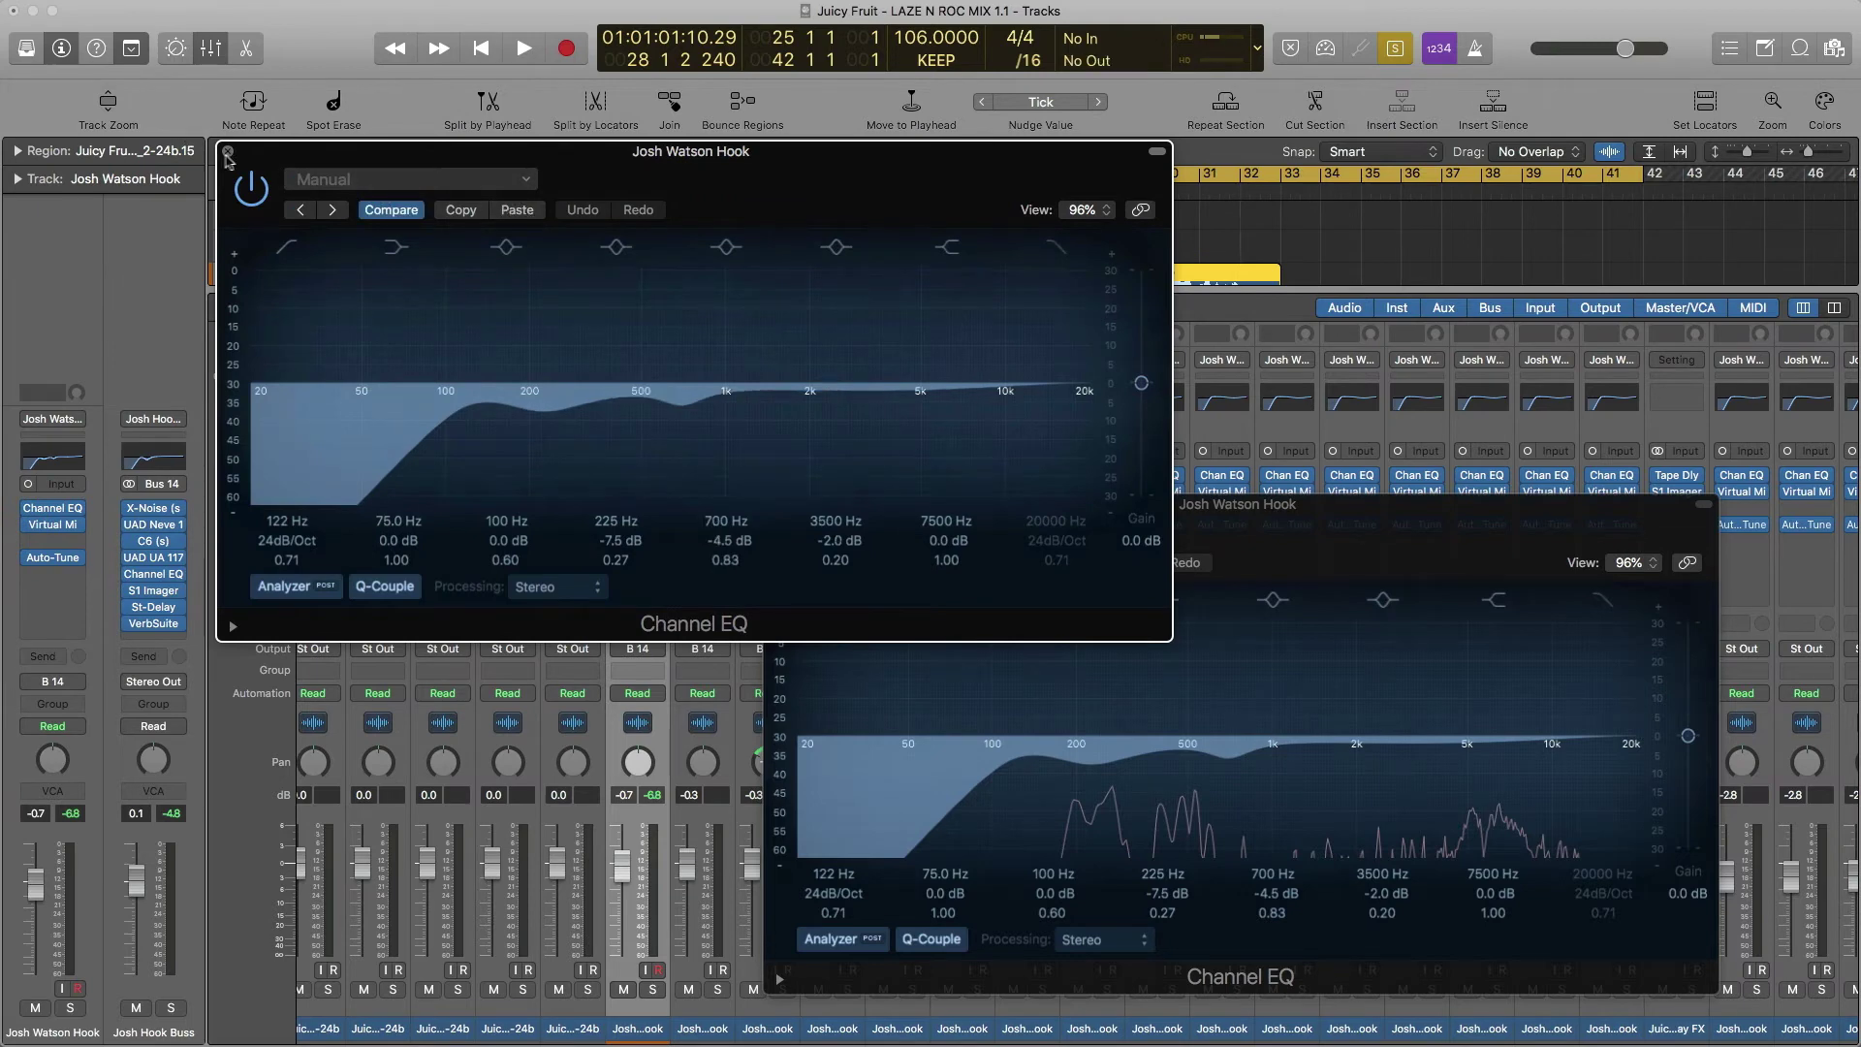
left_click(227, 151)
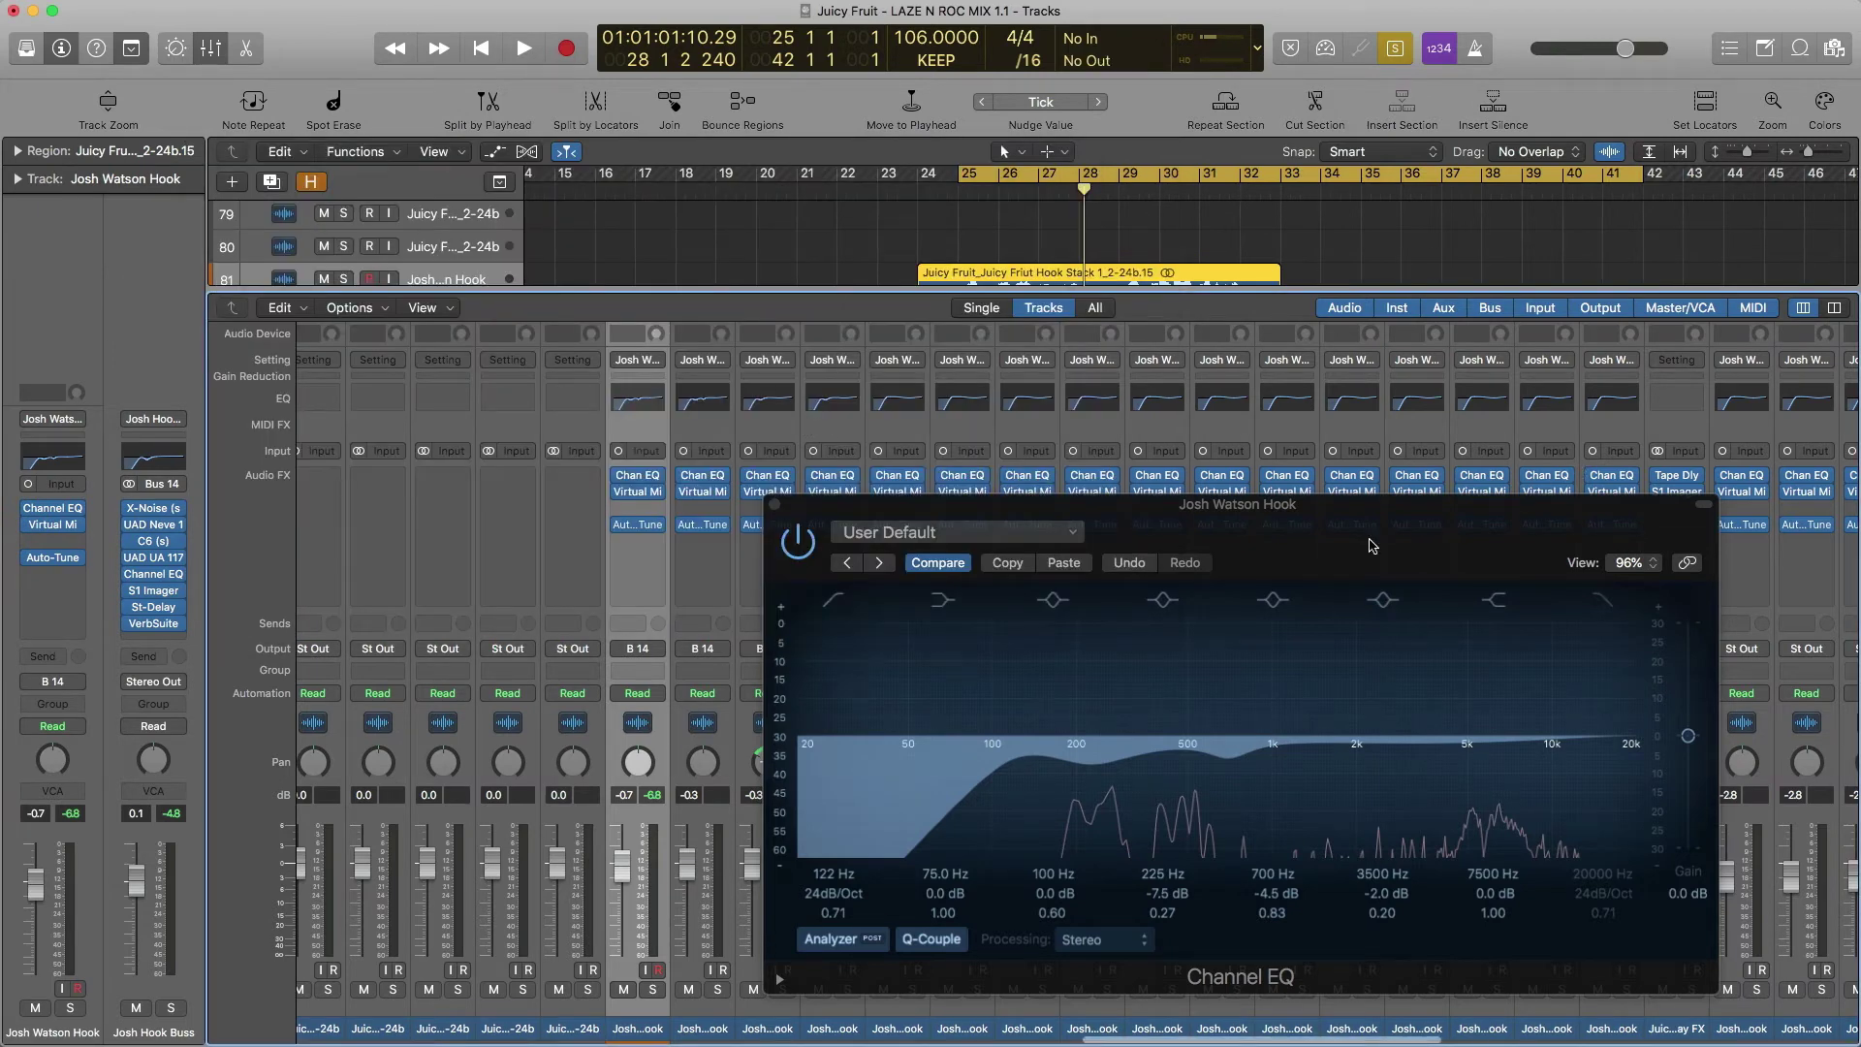
Step: Move aside and close the original hook vocal's Channel EQ window
left_click_drag(1358, 511, 1397, 559)
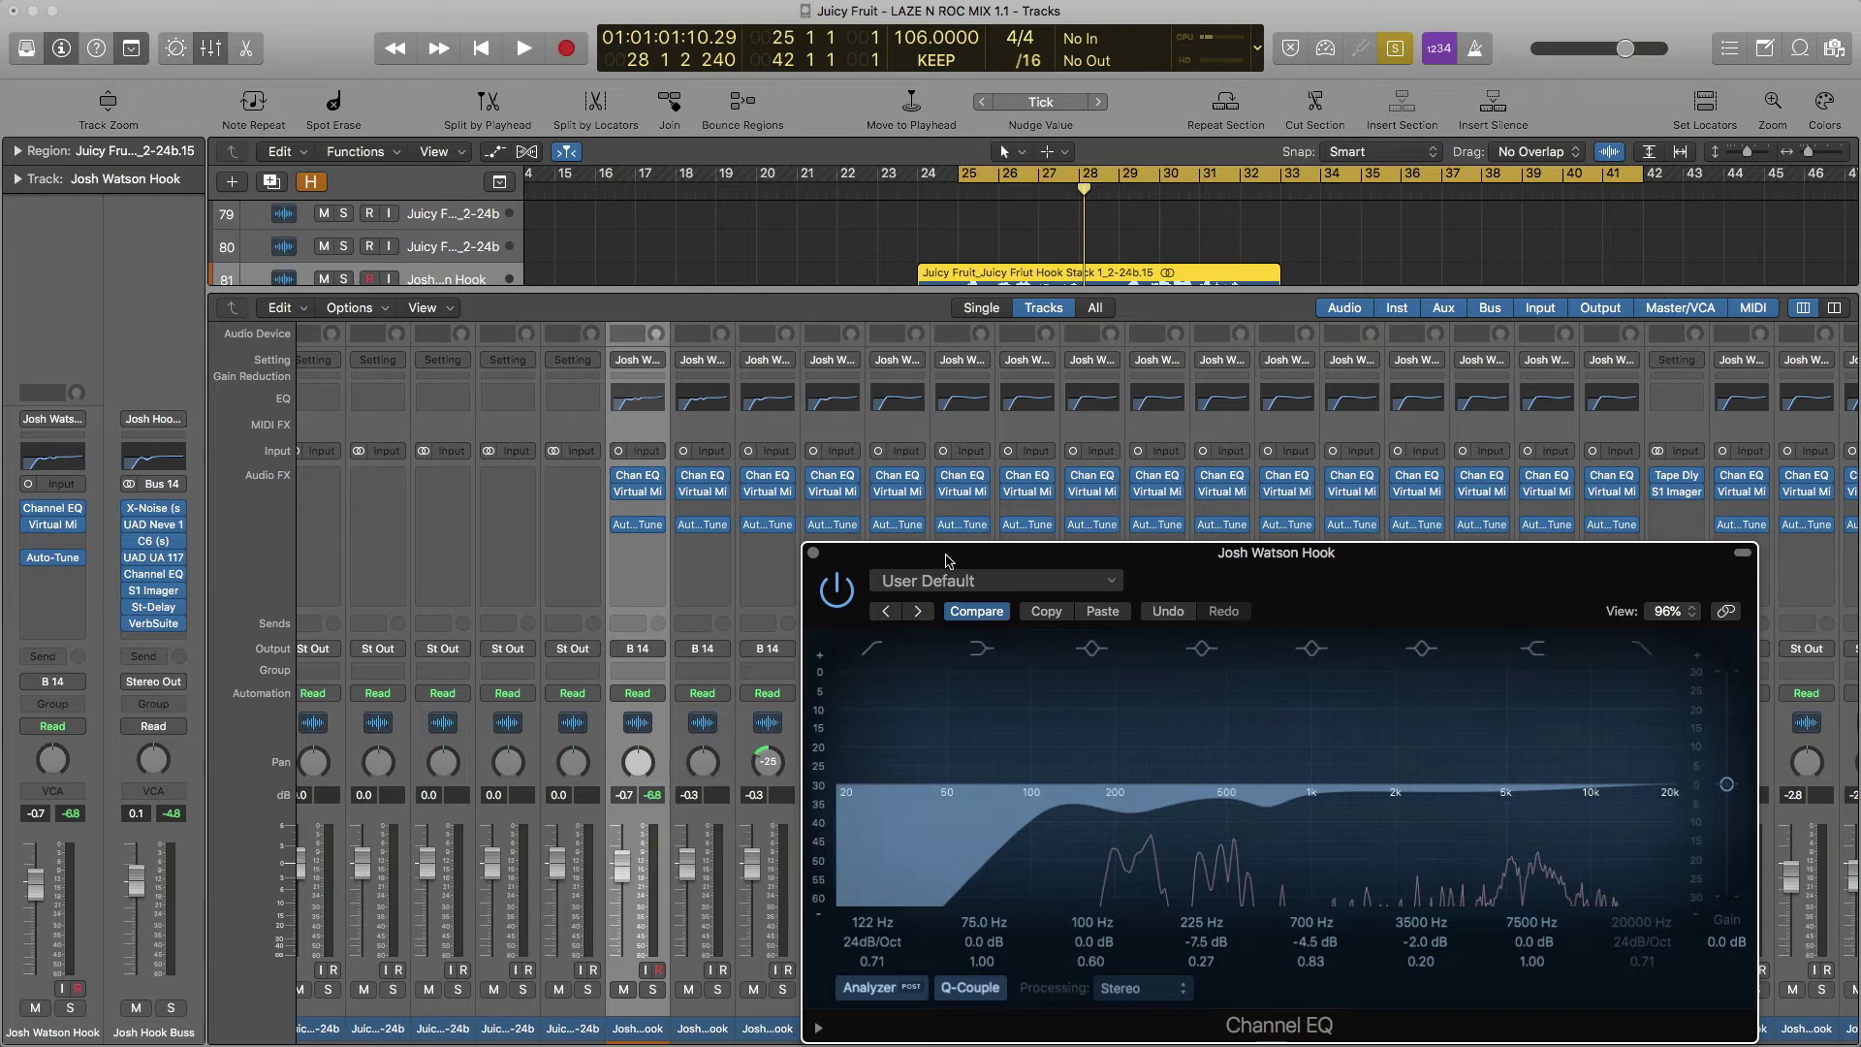
left_click_drag(948, 561, 1020, 545)
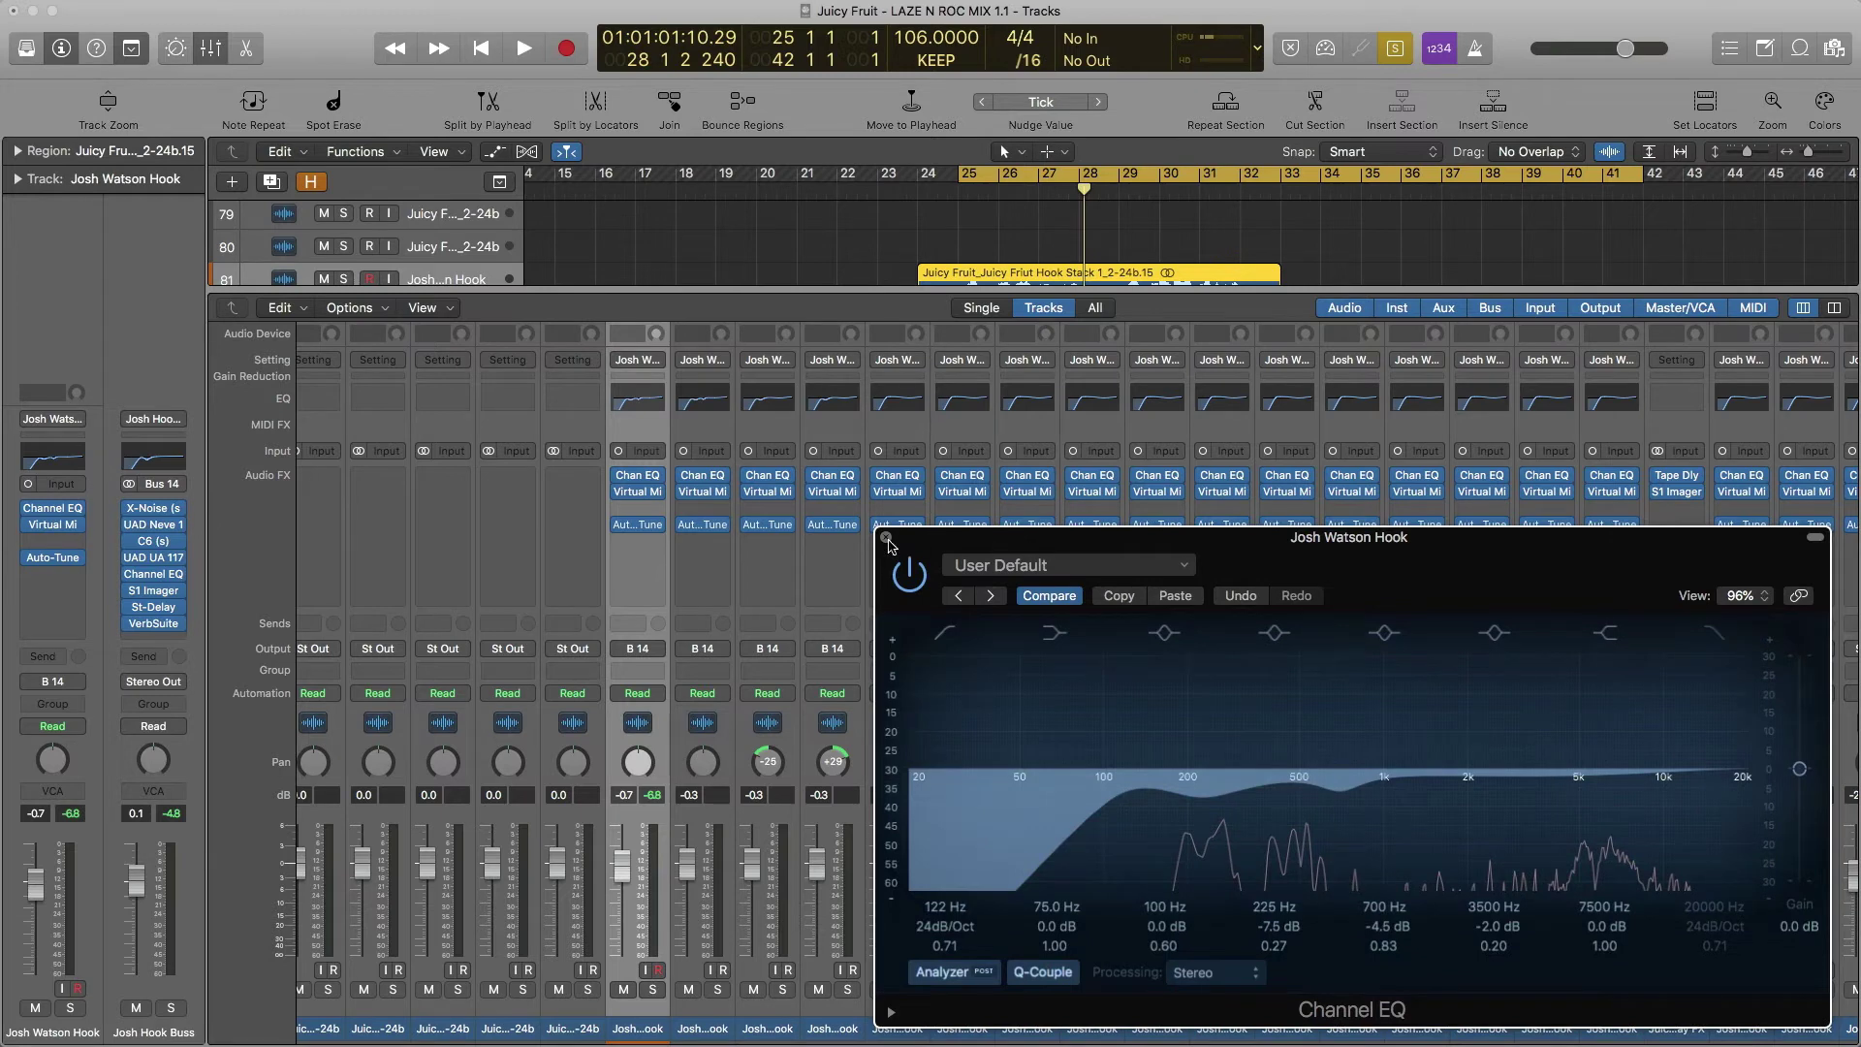
left_click(886, 539)
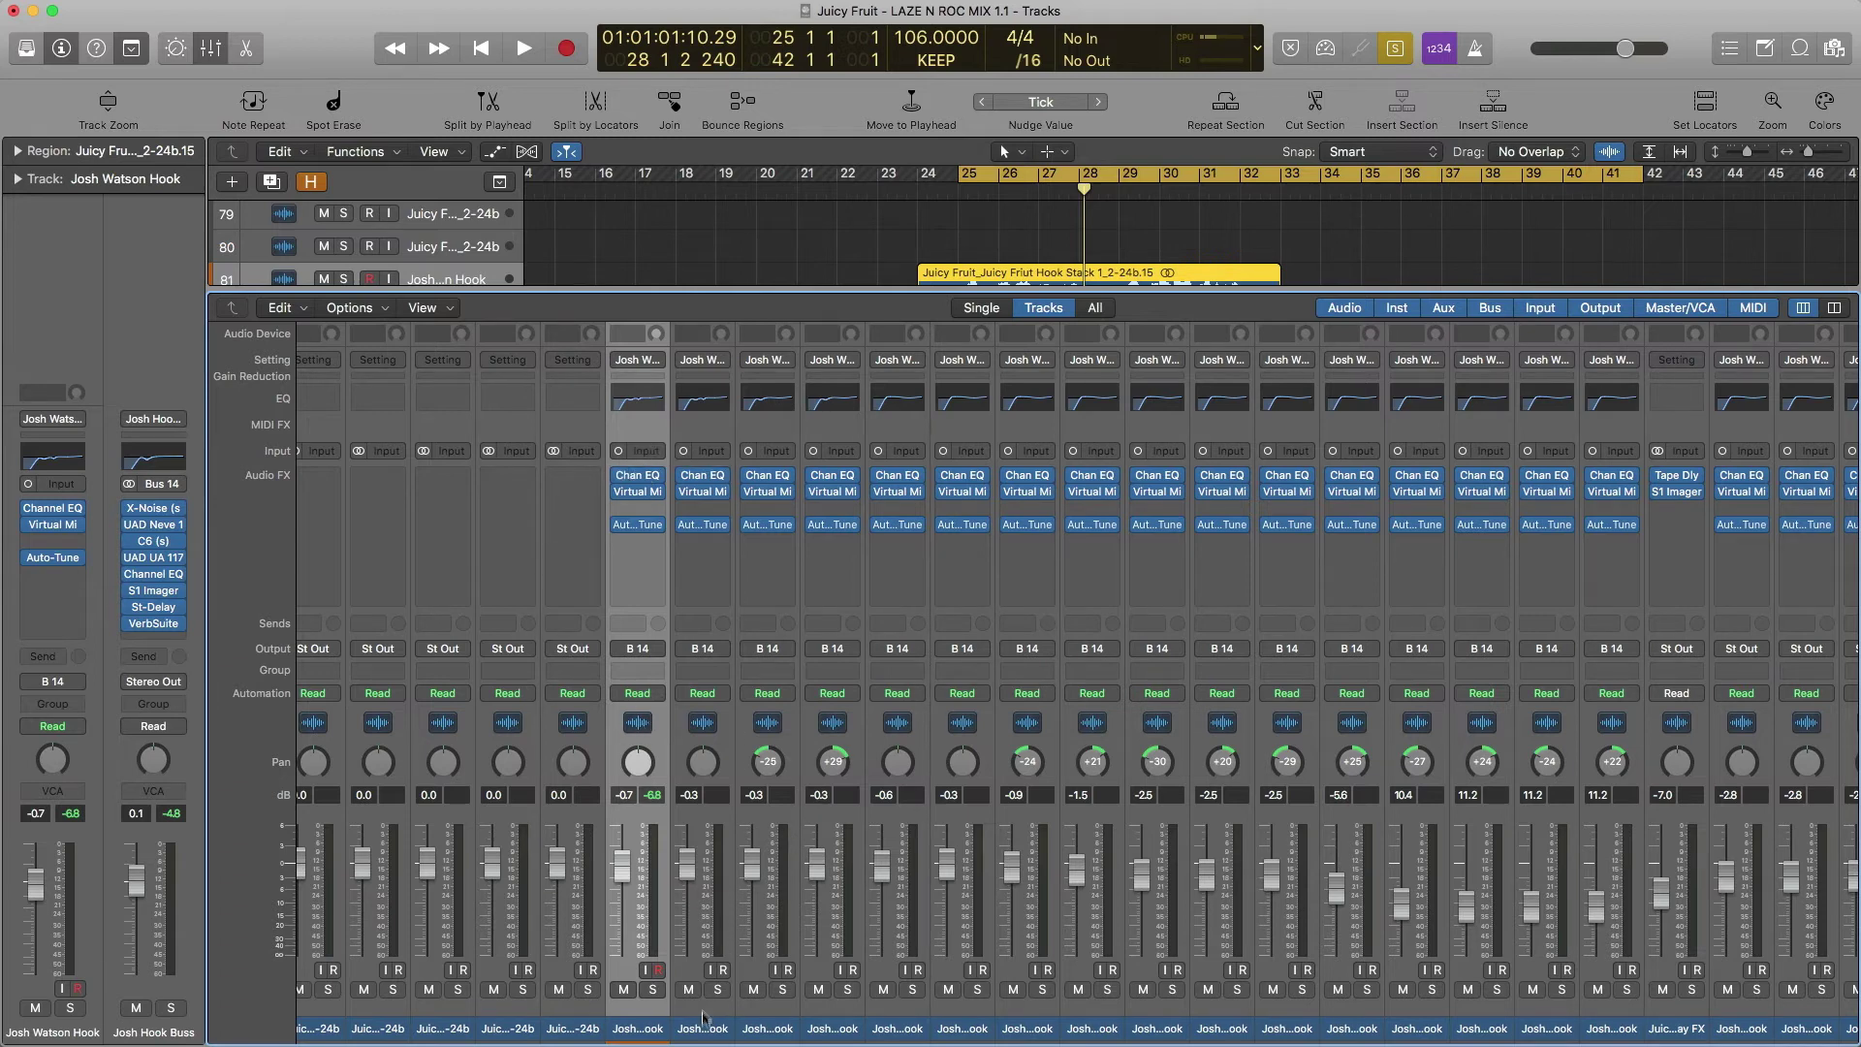
Step: Copy the first hook vocal's channel strip setting from its Setting menu
left_click_drag(711, 1031, 1071, 1011)
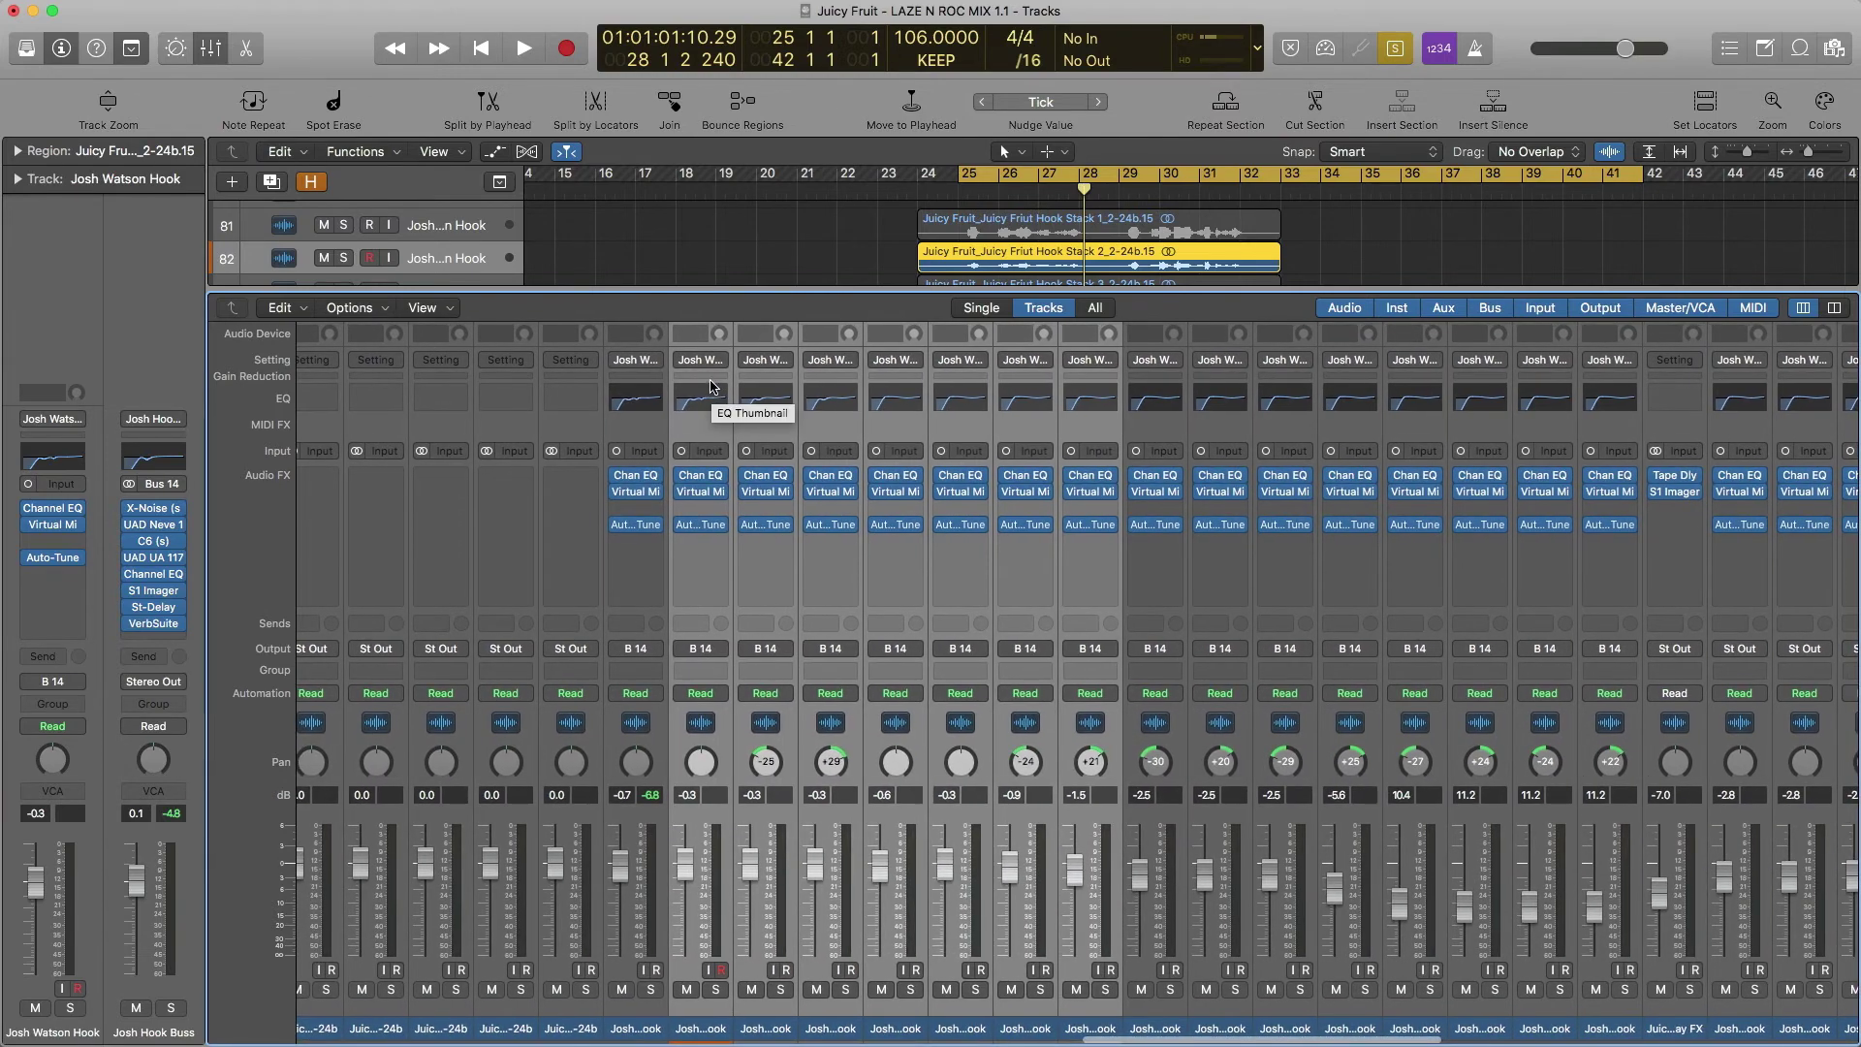
left_click(638, 361)
left_click(643, 1032)
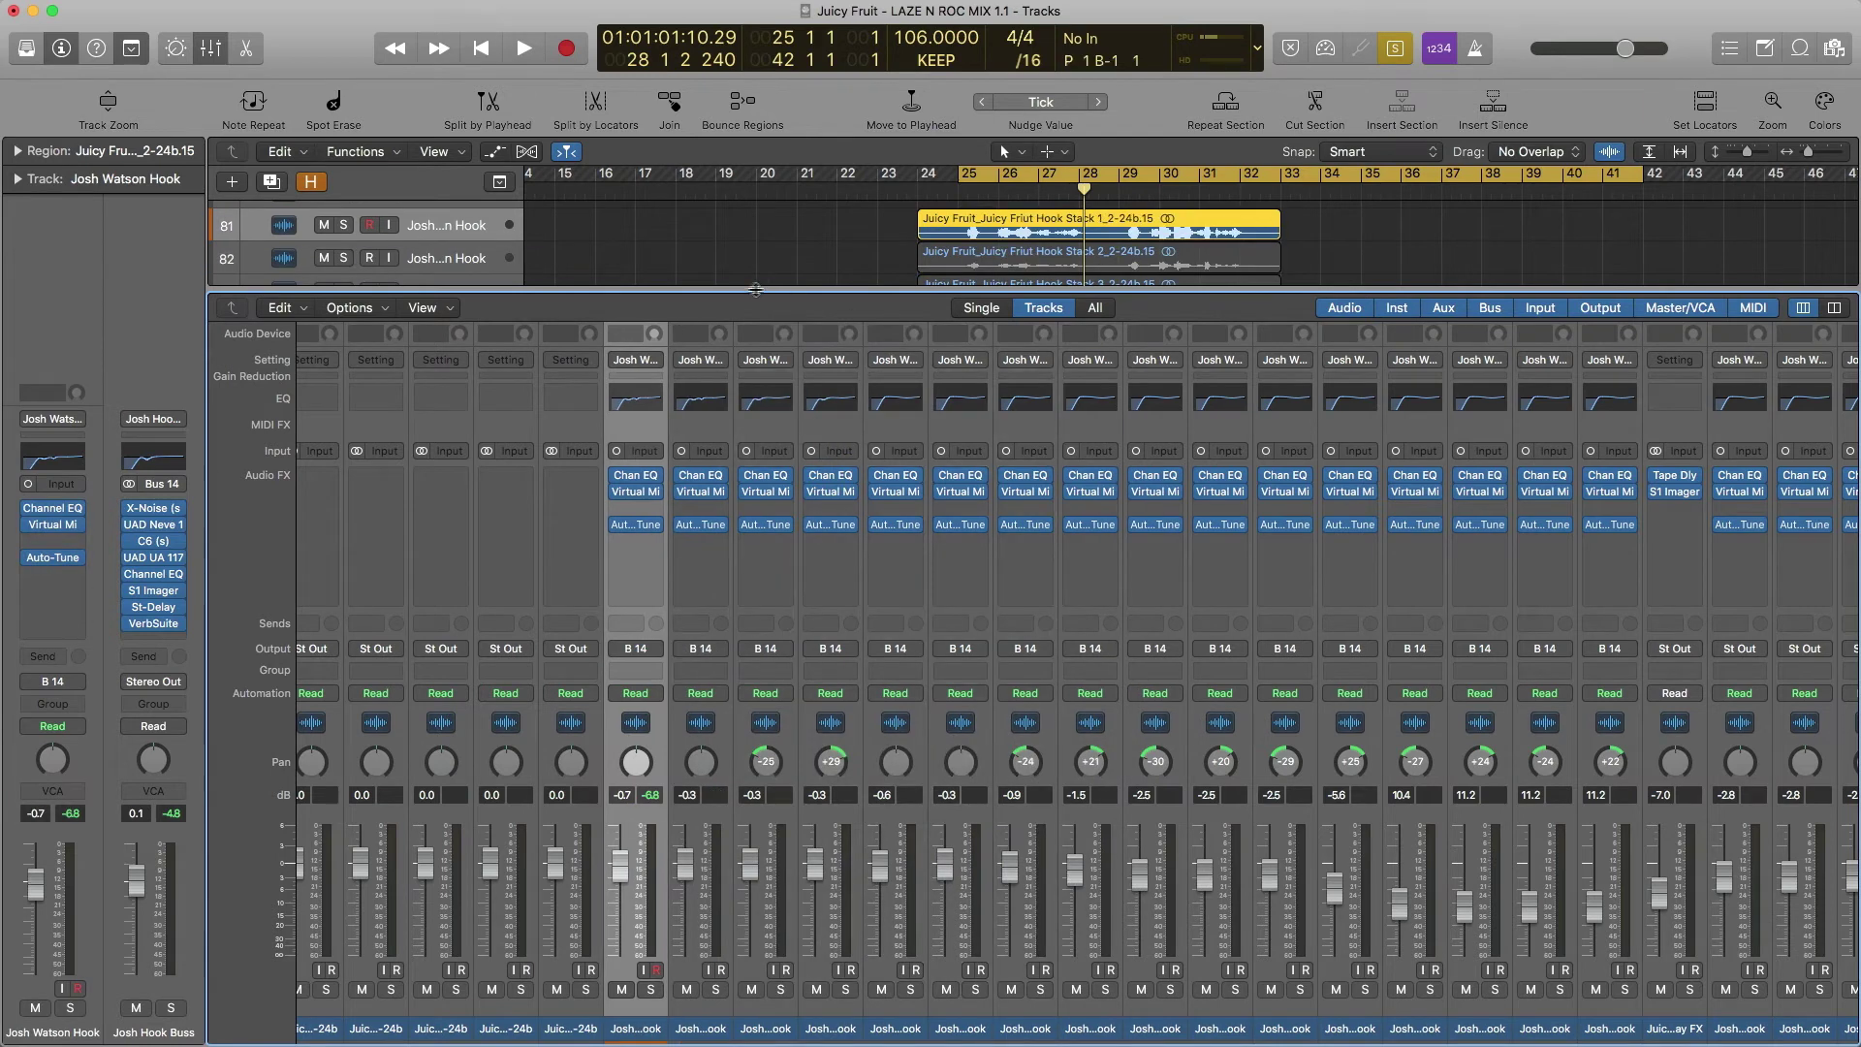
left_click(632, 361)
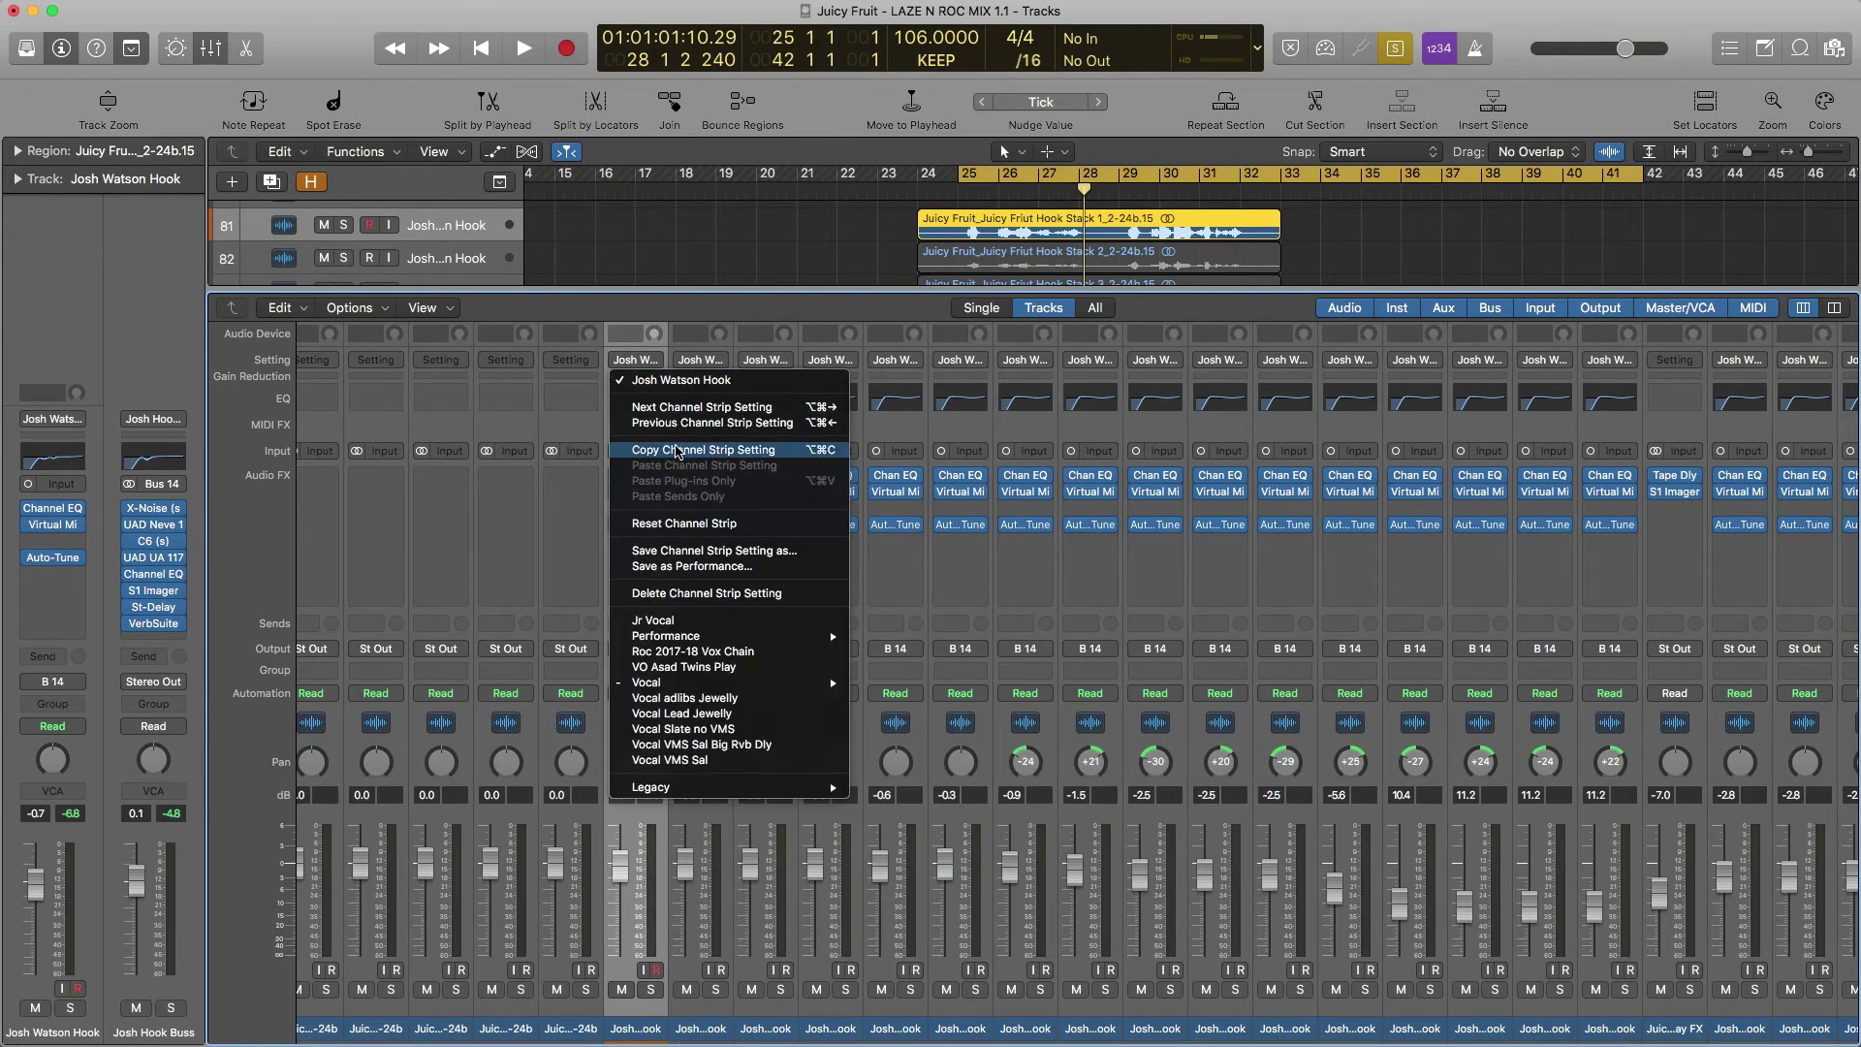
left_click(703, 450)
Step: Select the next three hook stack strips and paste plug-ins only onto them
left_click(712, 1031)
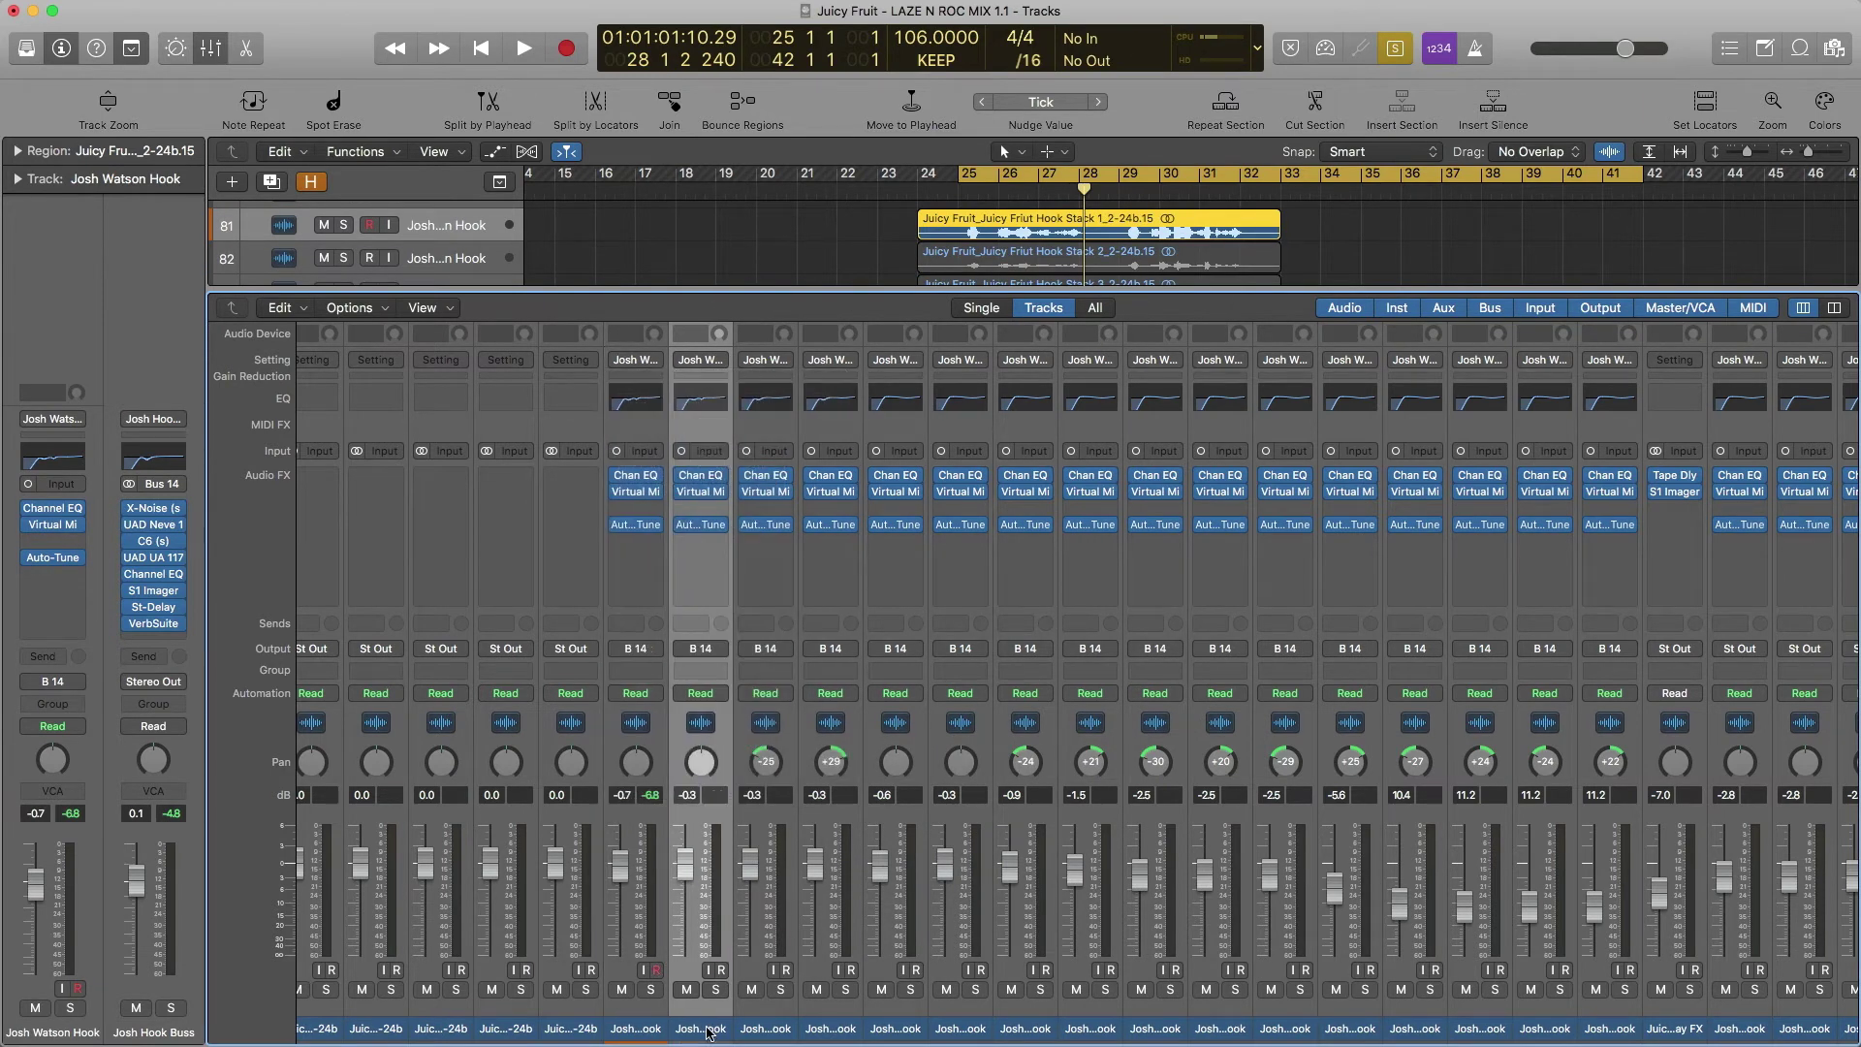
left_click(834, 1028, "shift")
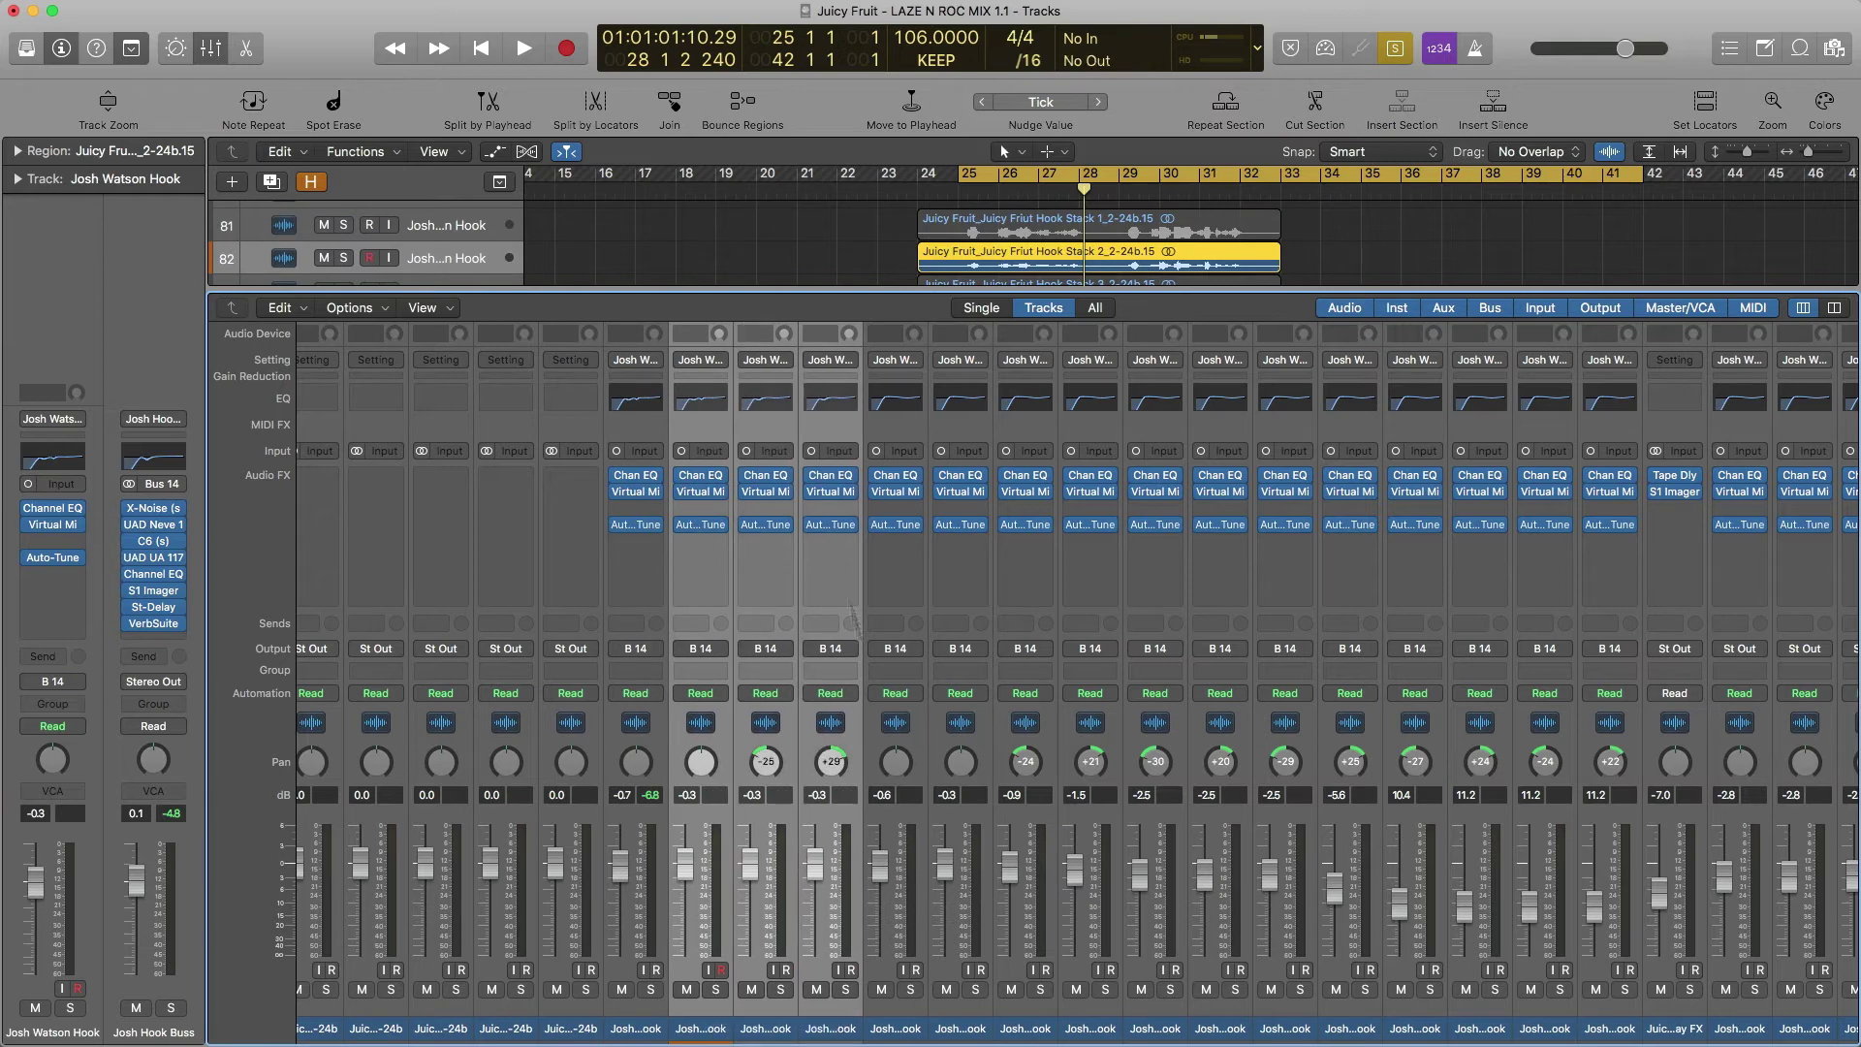
left_click(699, 361)
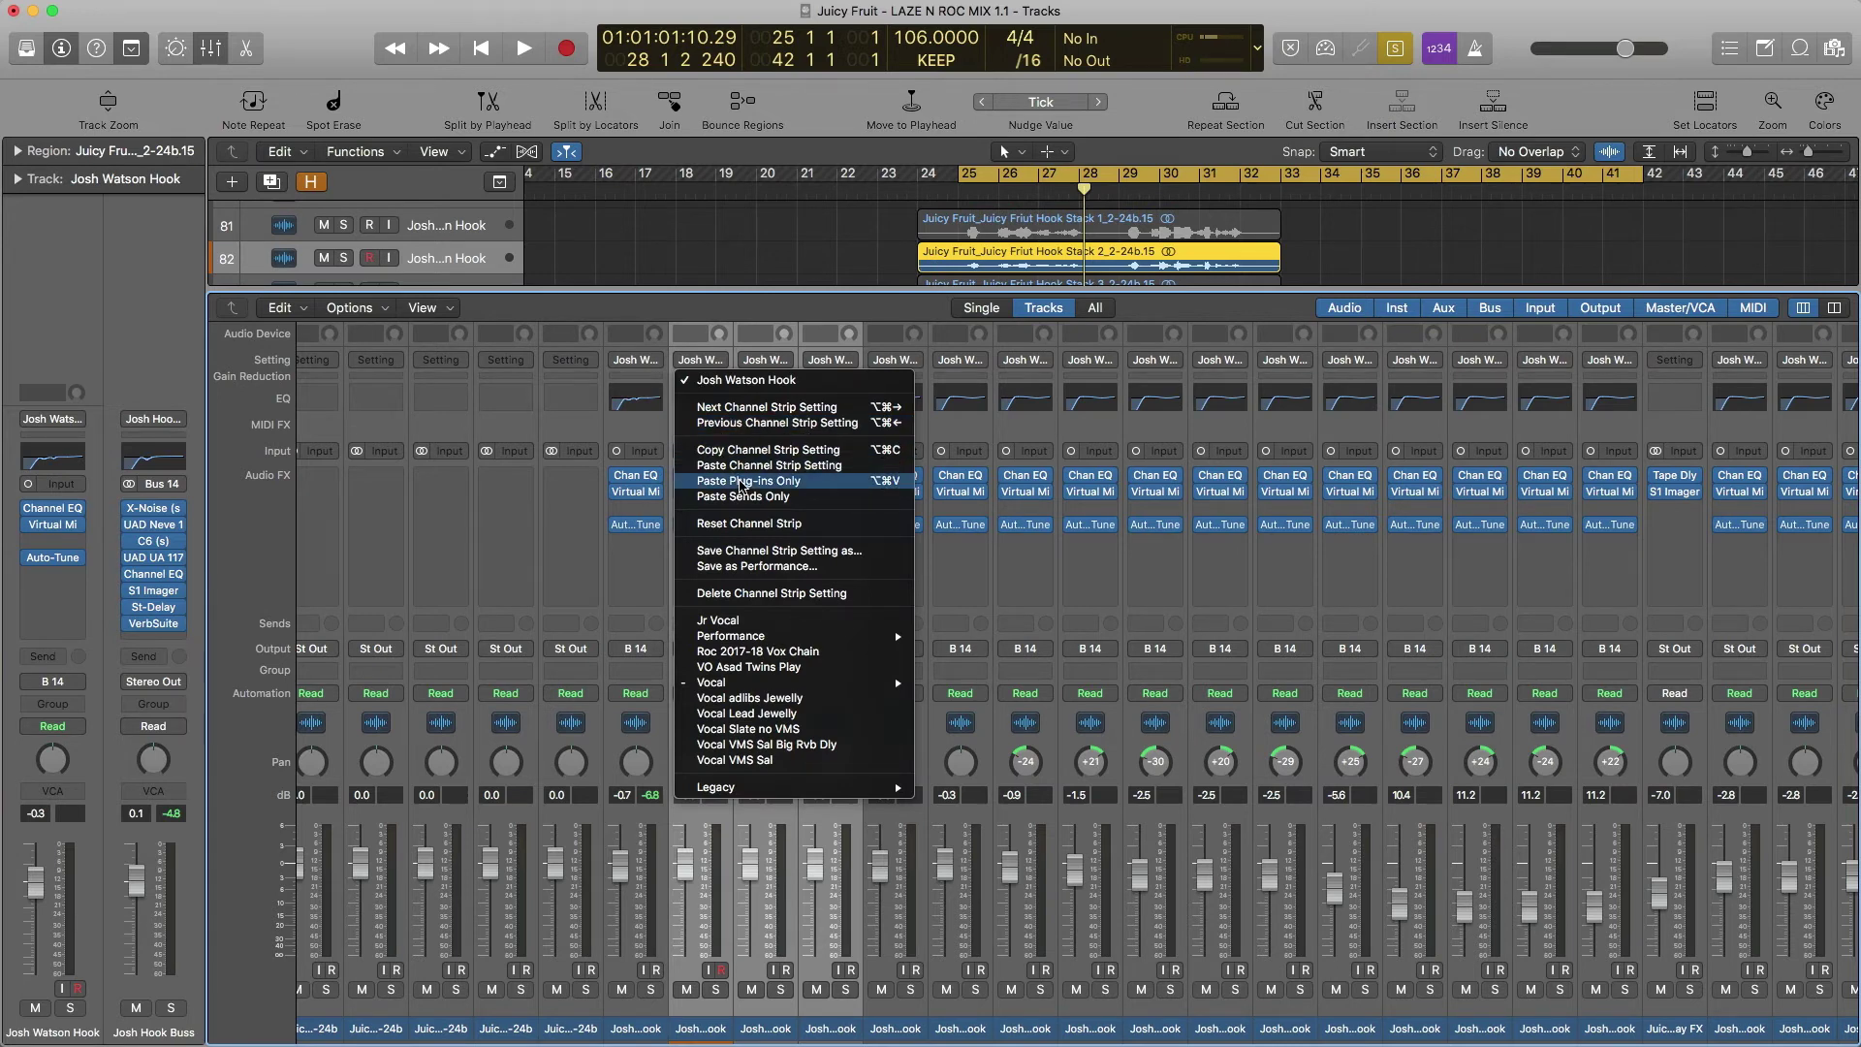
left_click(741, 483)
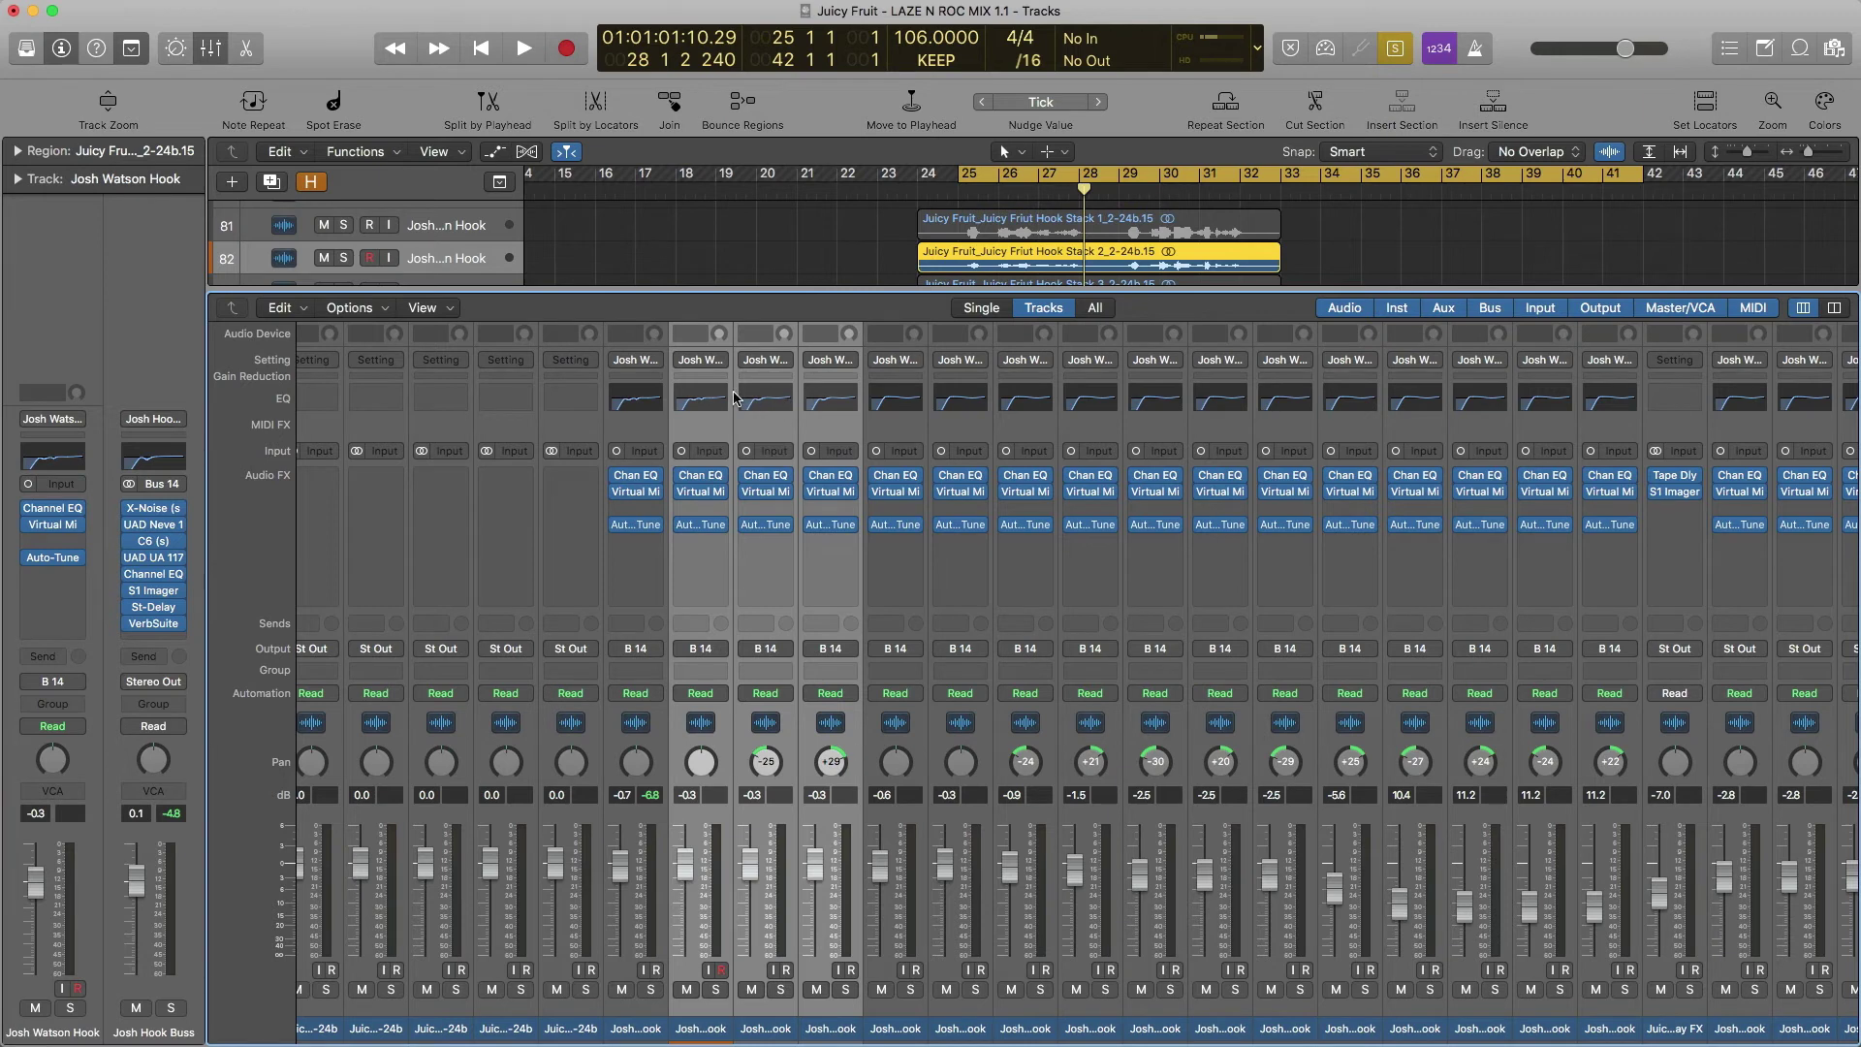
Step: Reapply Paste Plug-ins Only (Option-Command-V) to the three hook stacks and check one's Channel EQ cut
left_click(701, 361)
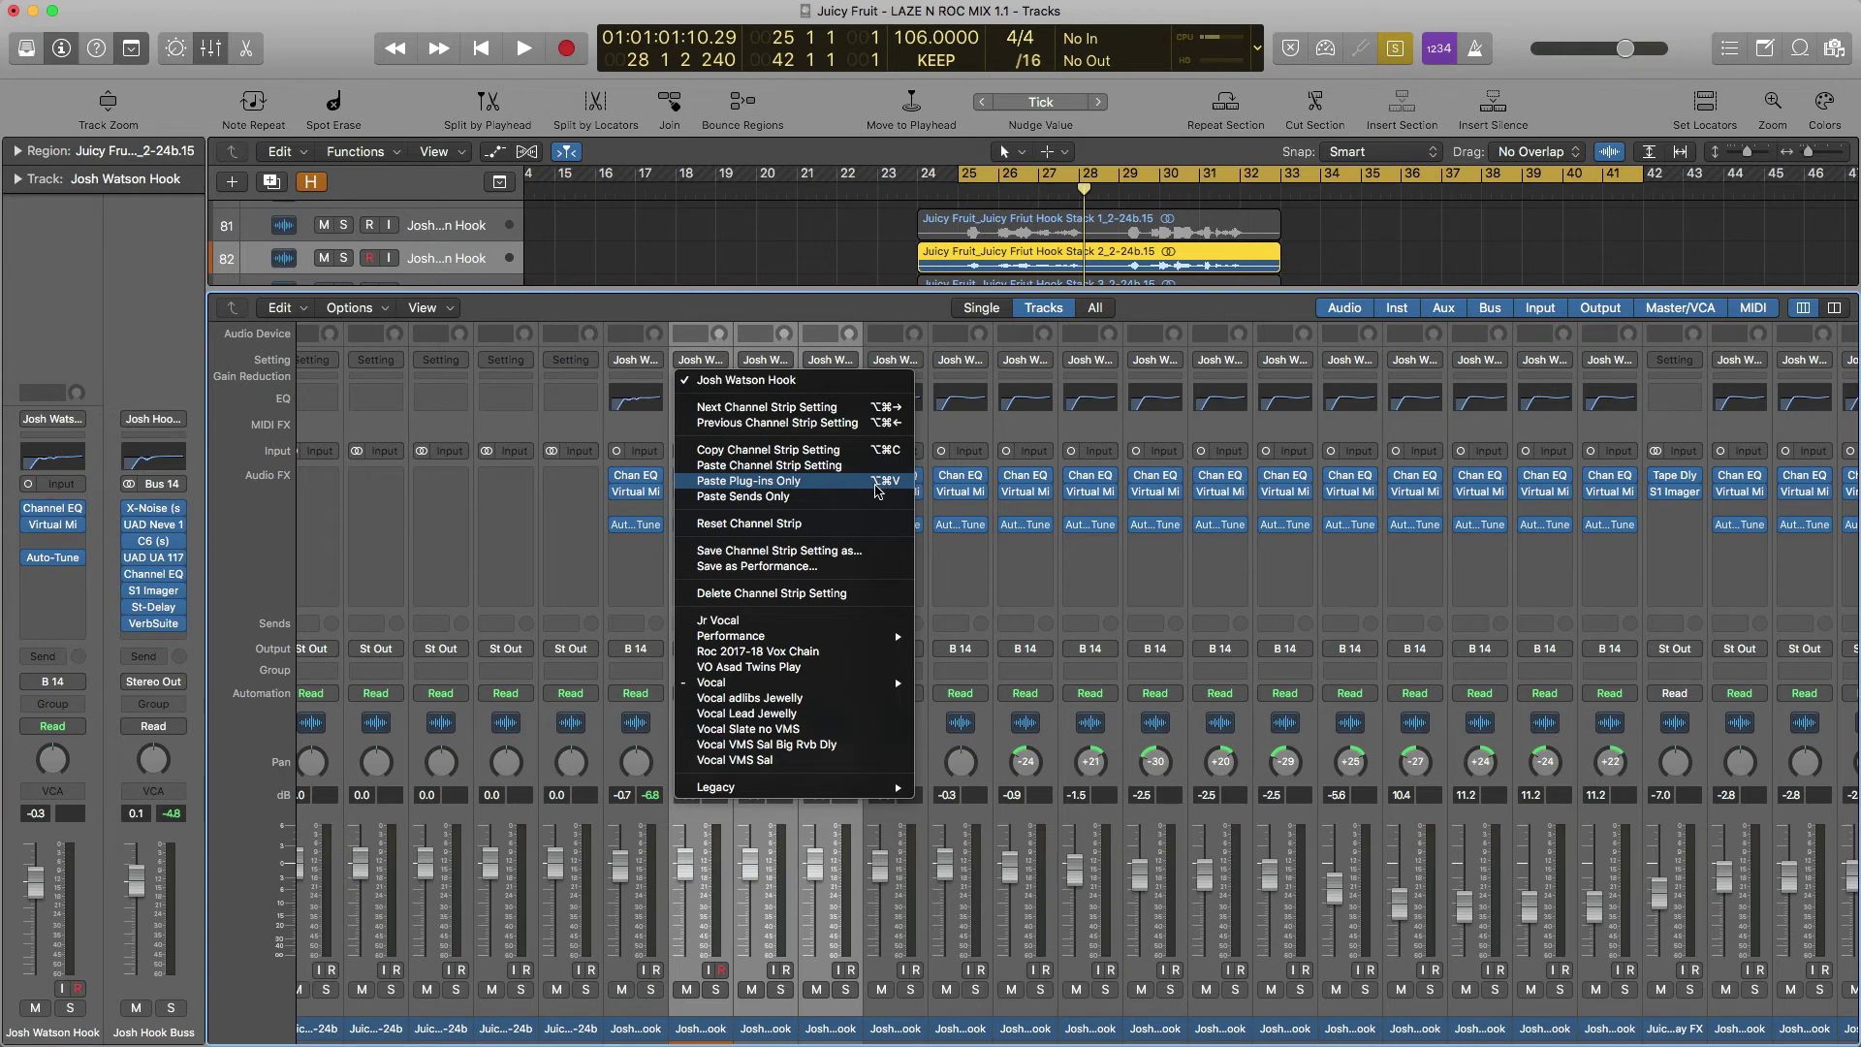
left_click(875, 490)
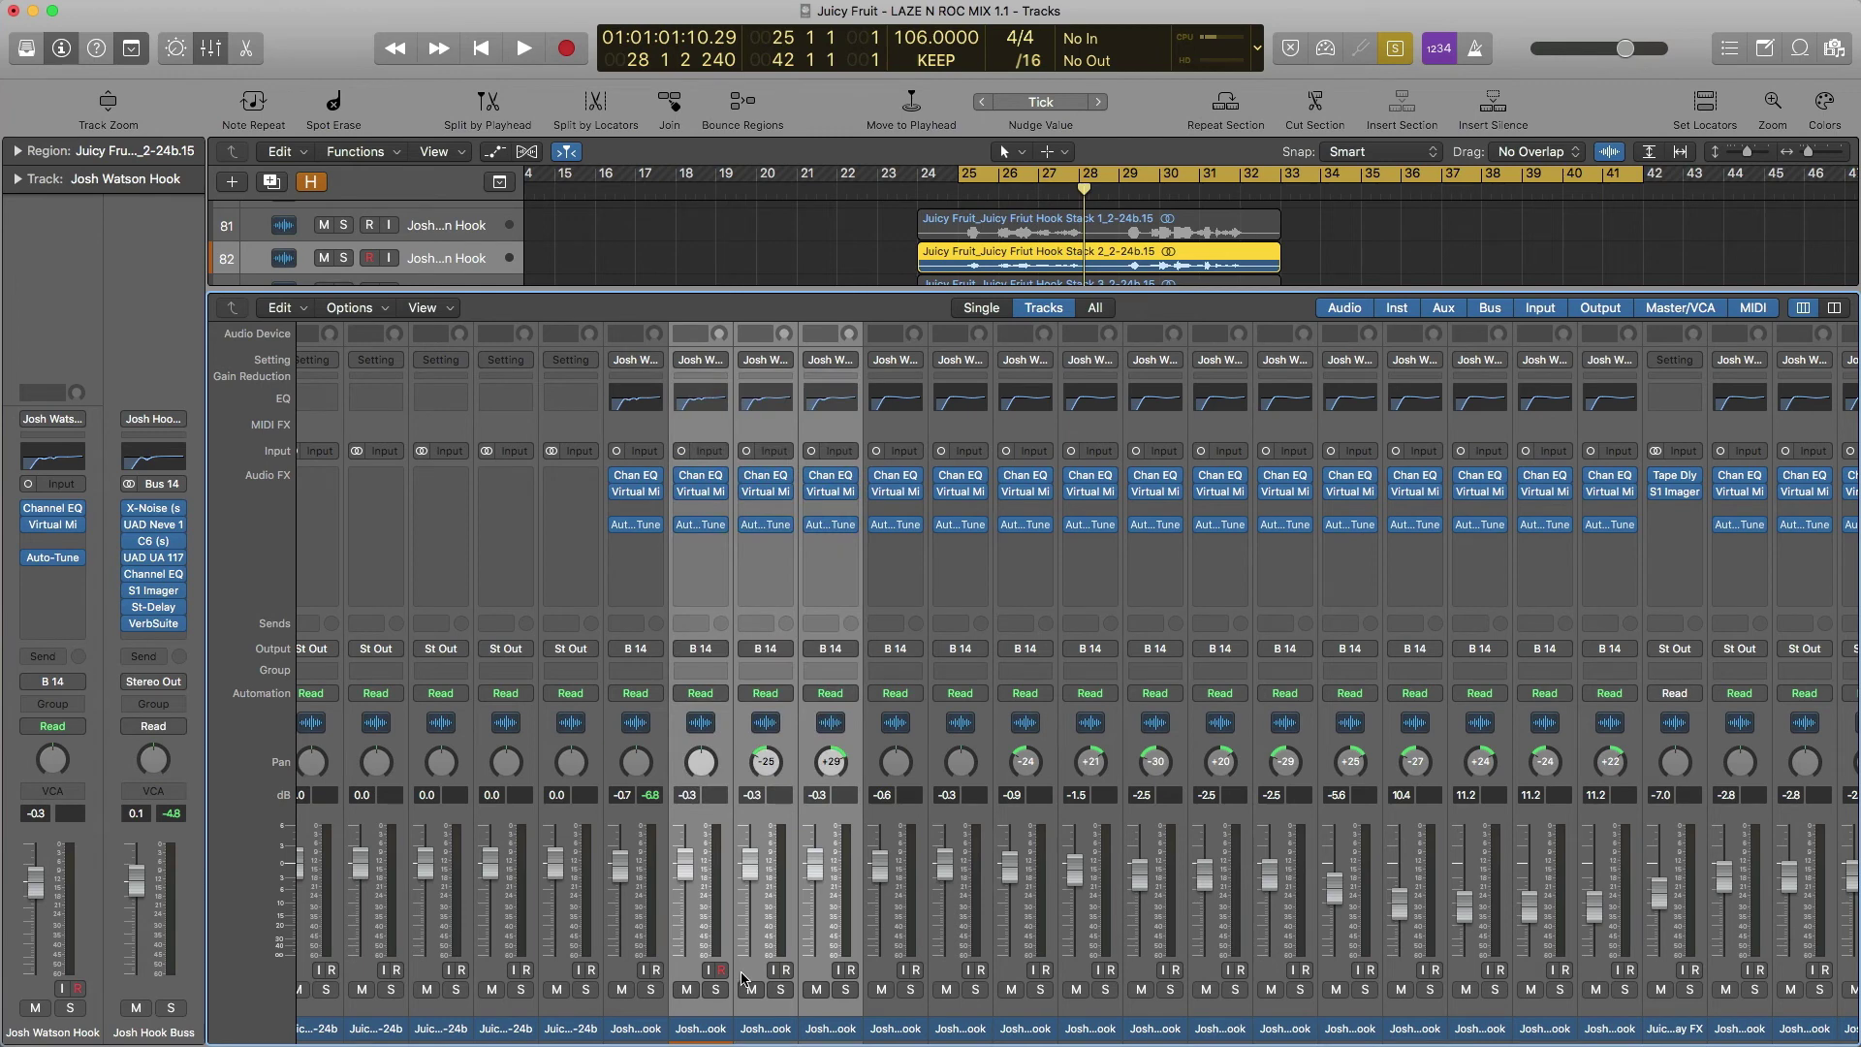
key("alt+super")
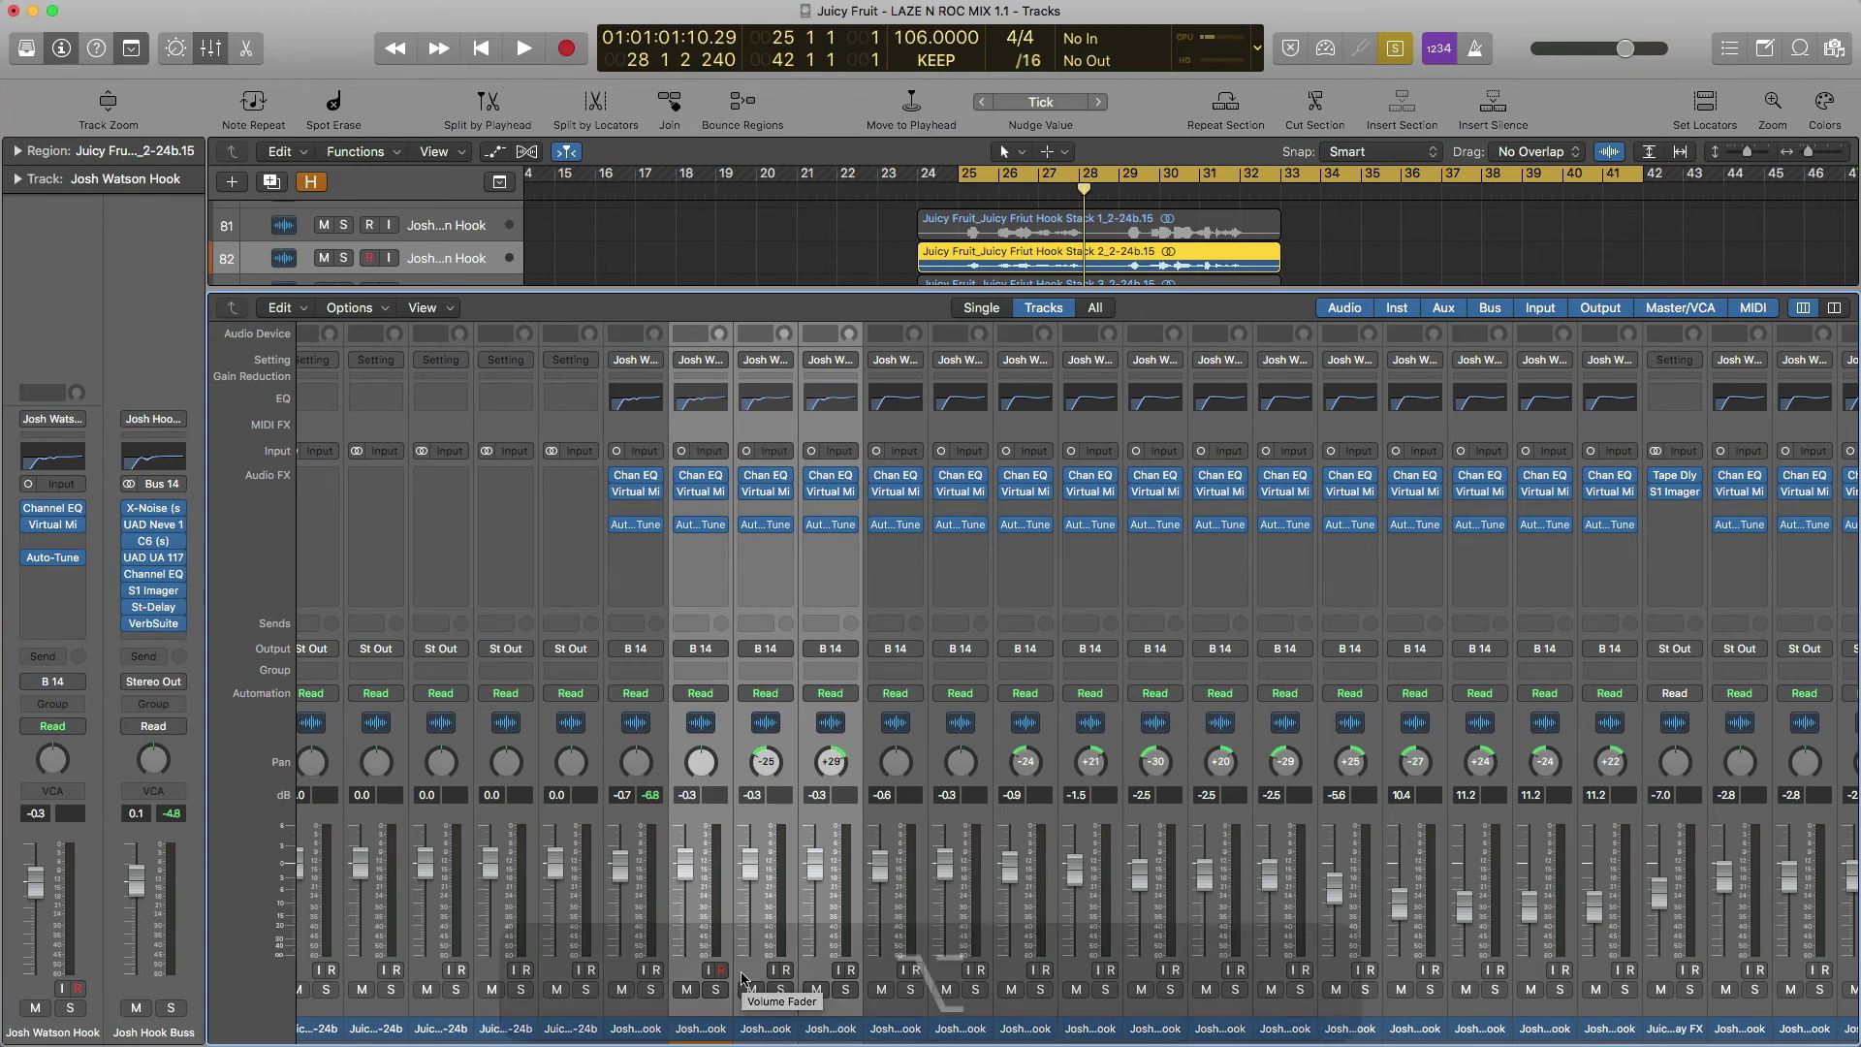
key("alt+super+v")
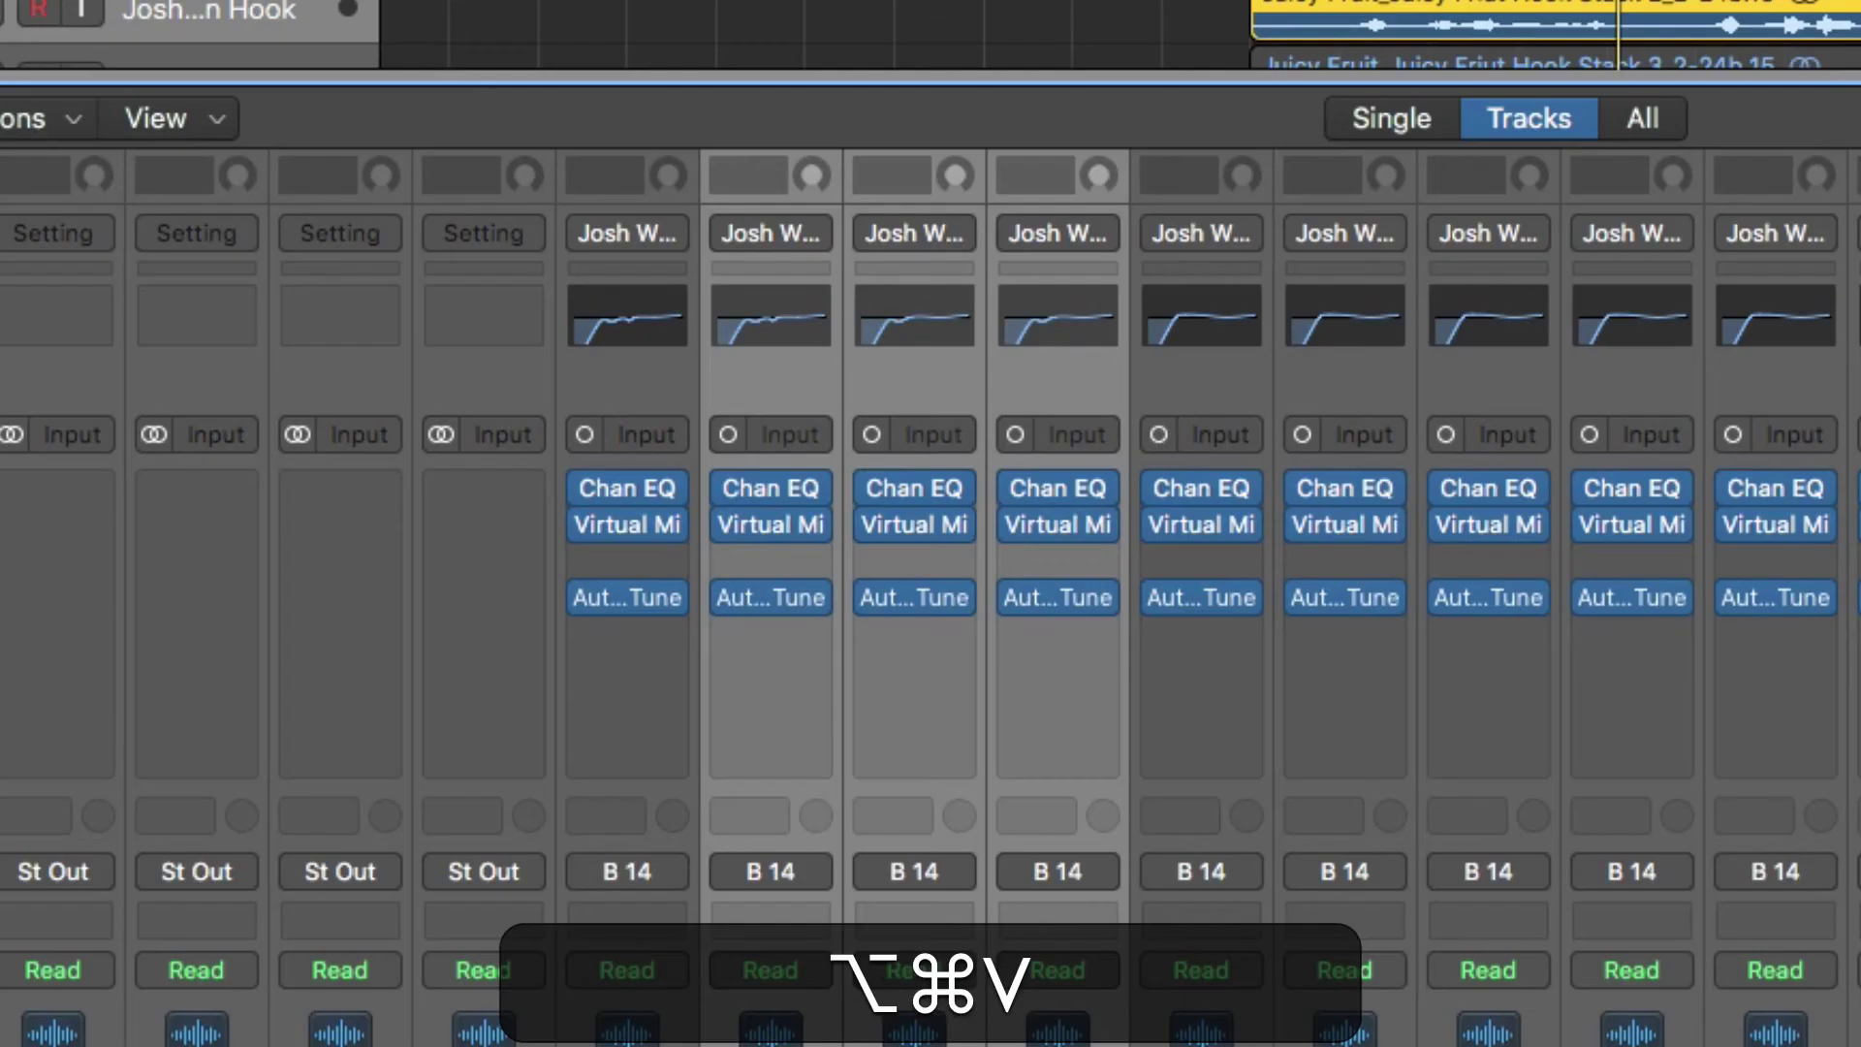
left_click(922, 327)
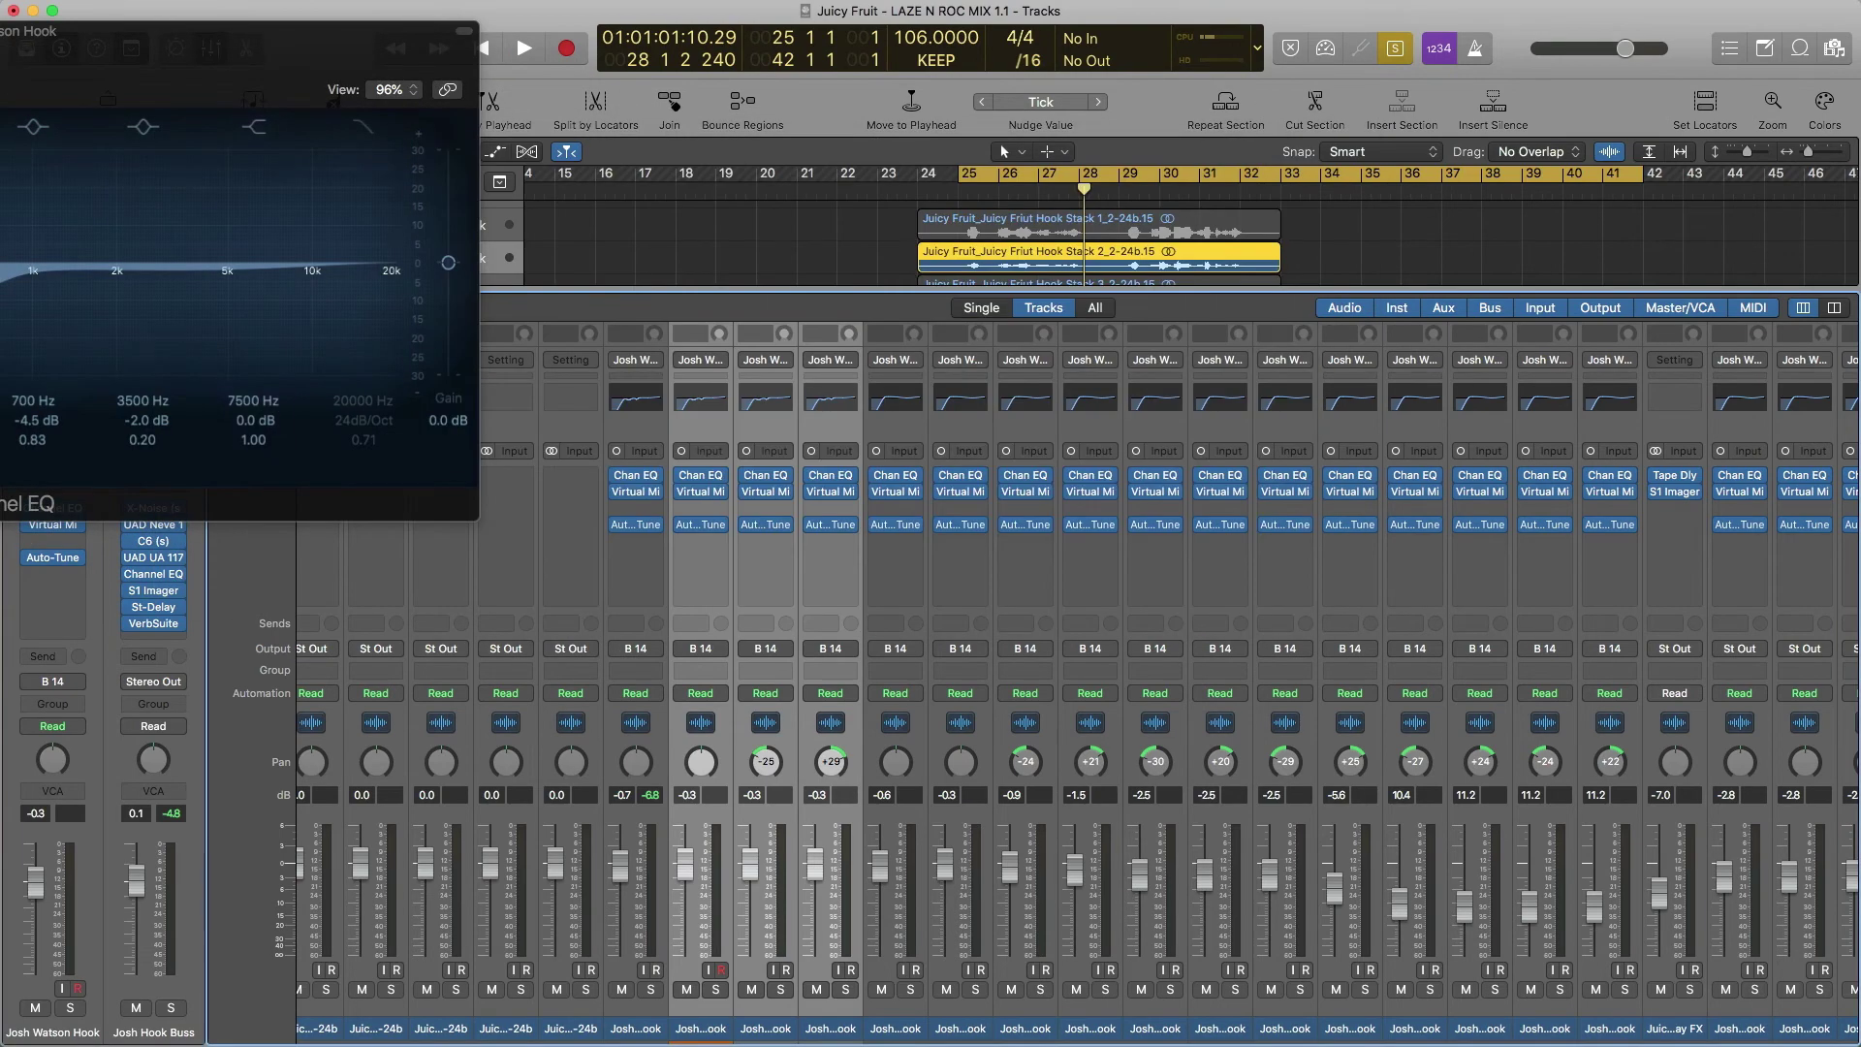
key("super+w")
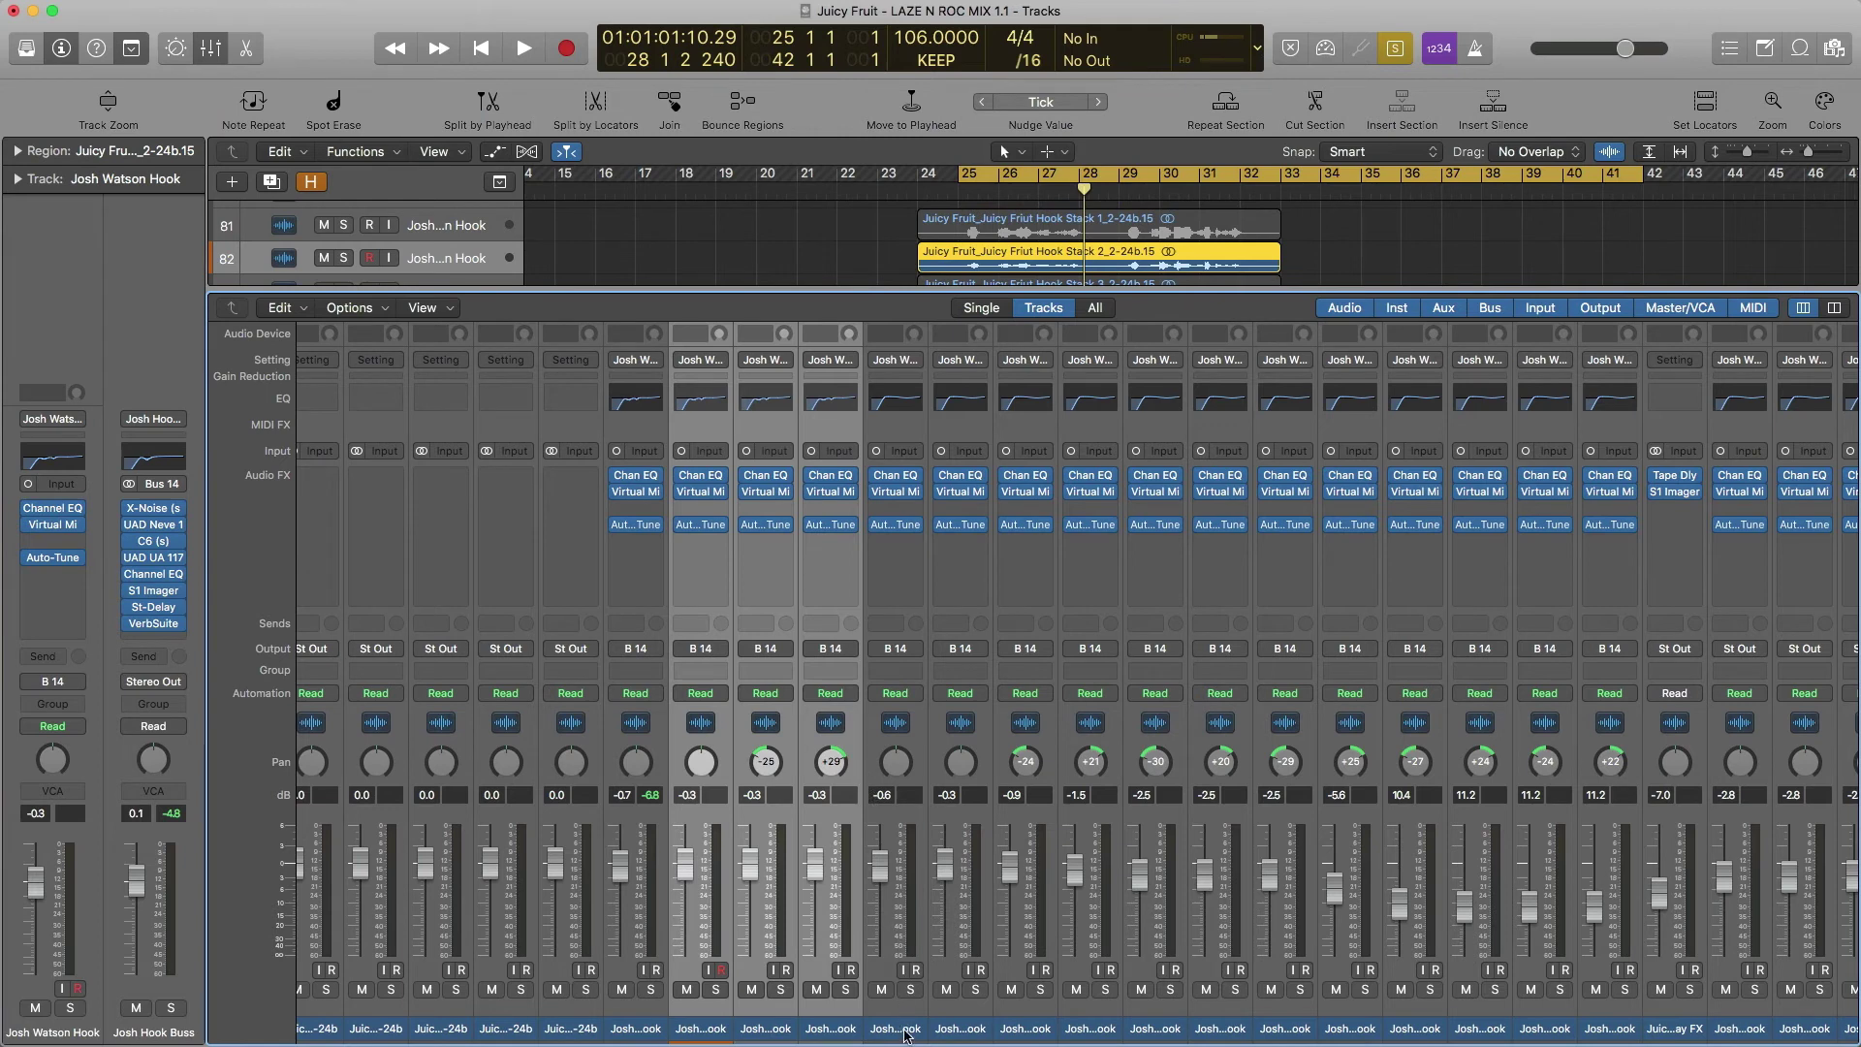
left_click_drag(907, 1035, 1599, 926)
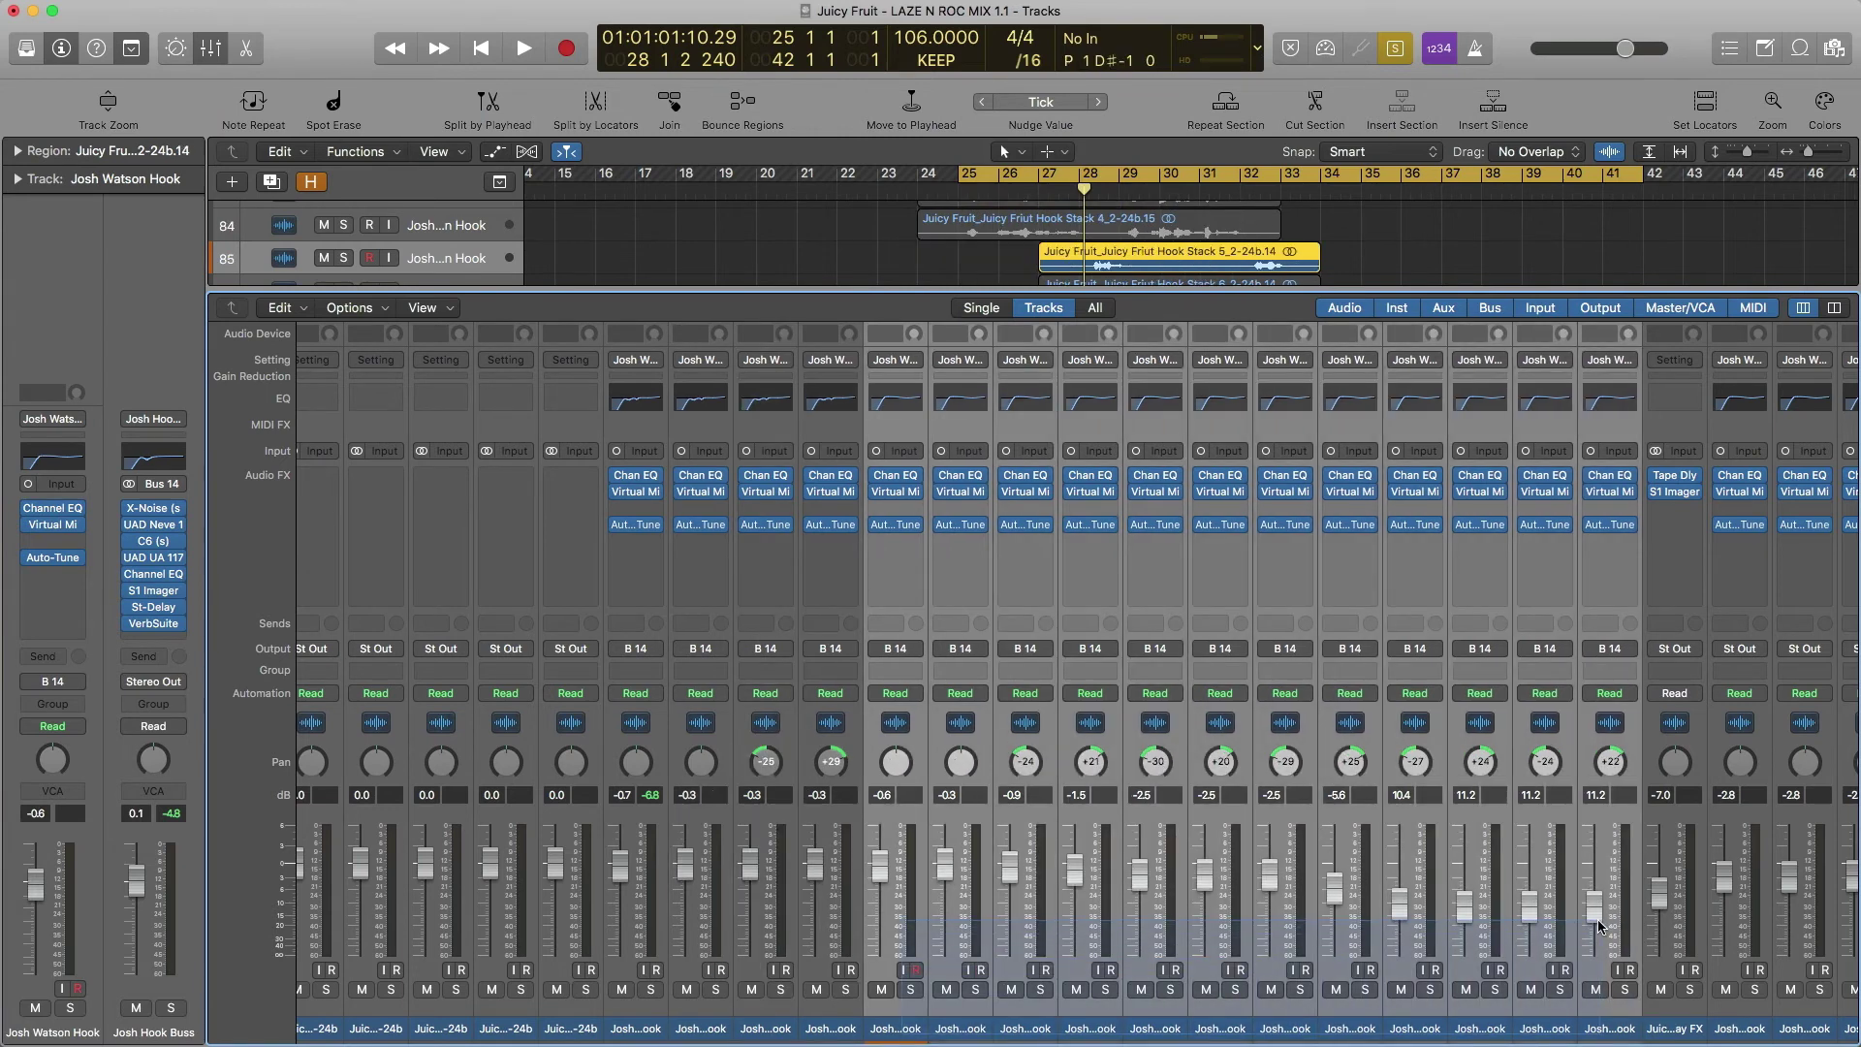
key("alt+super")
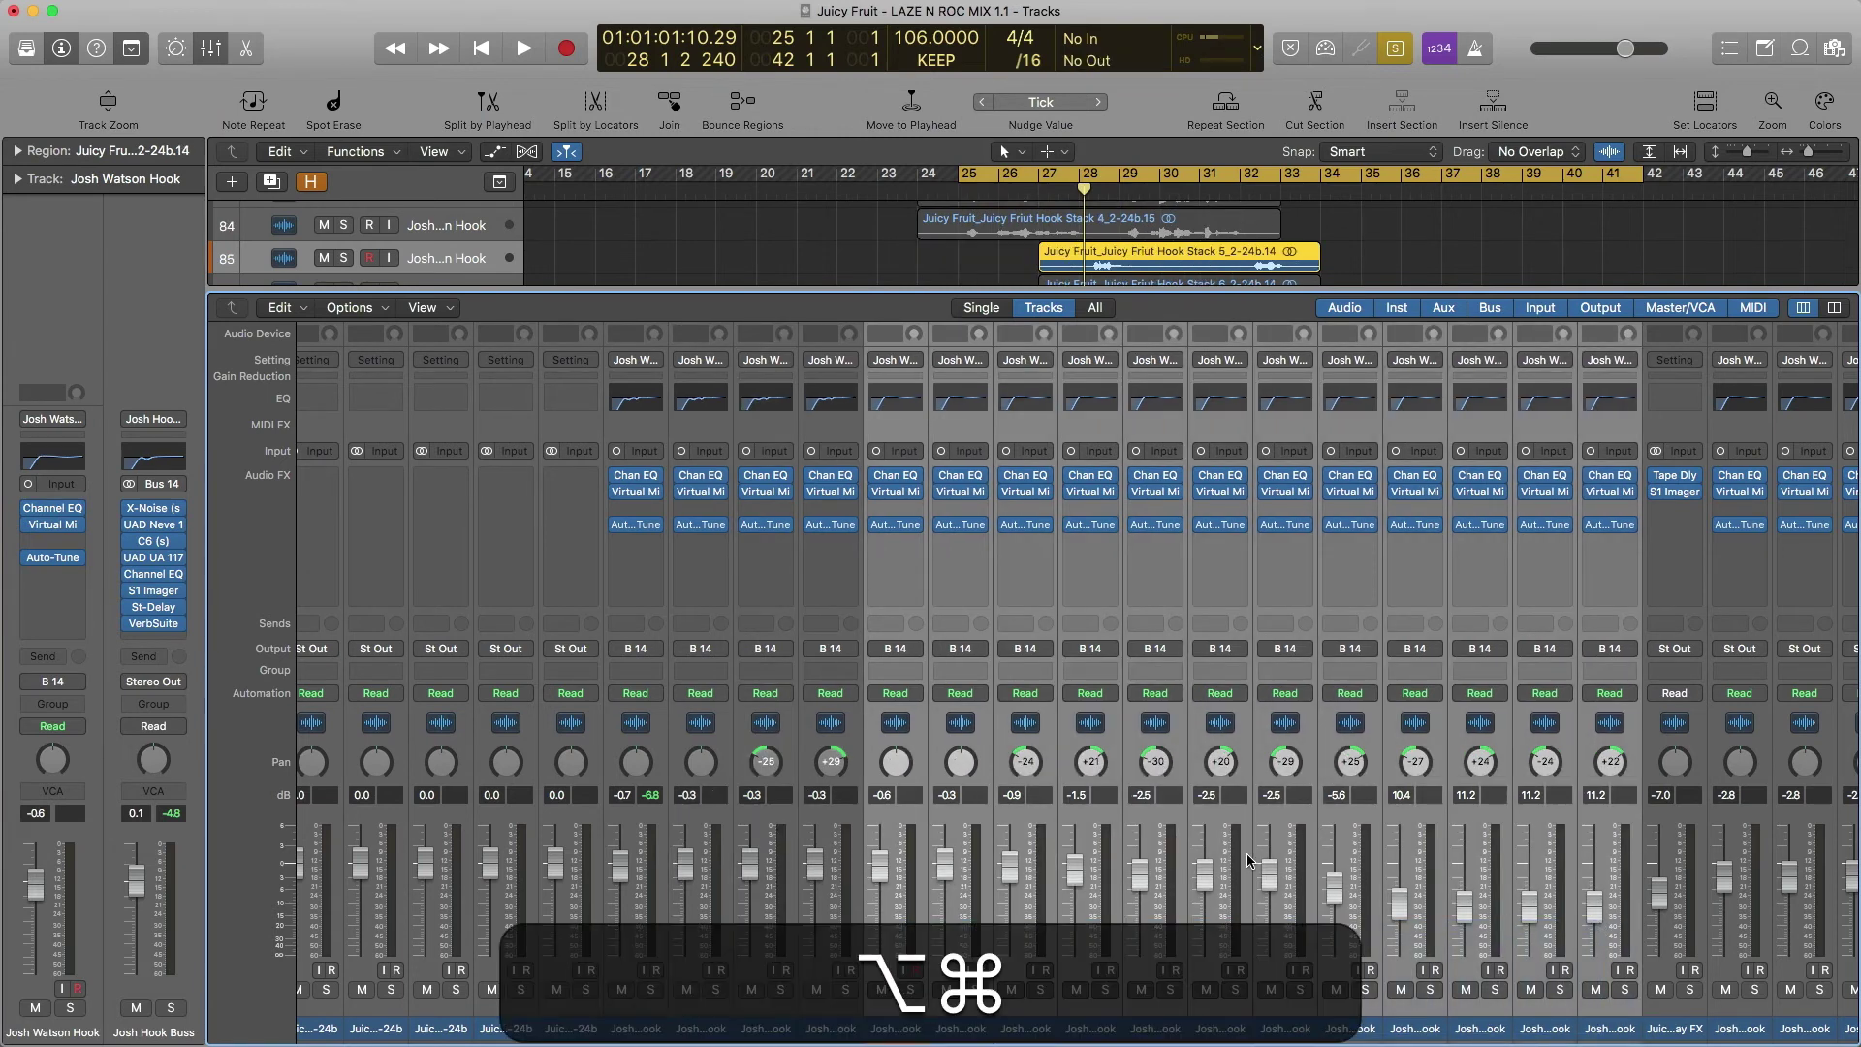
key("alt+super+v")
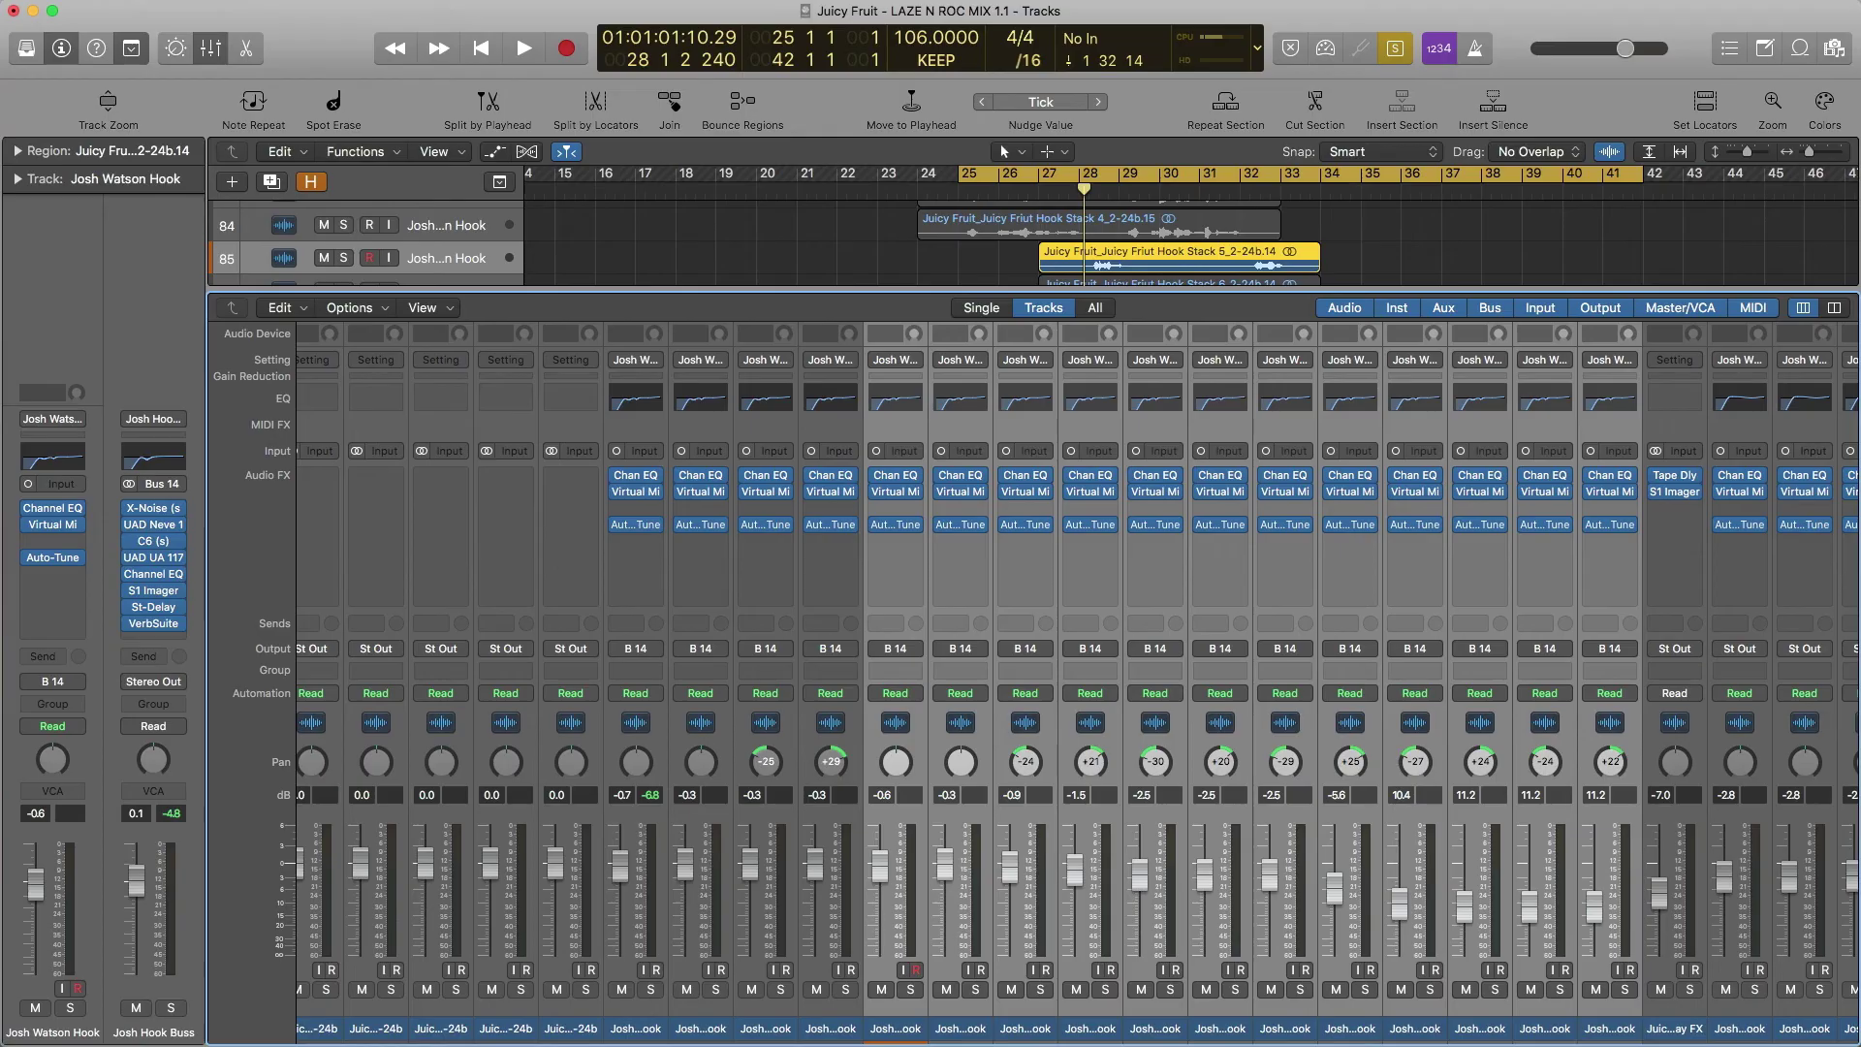
left_click(895, 1030)
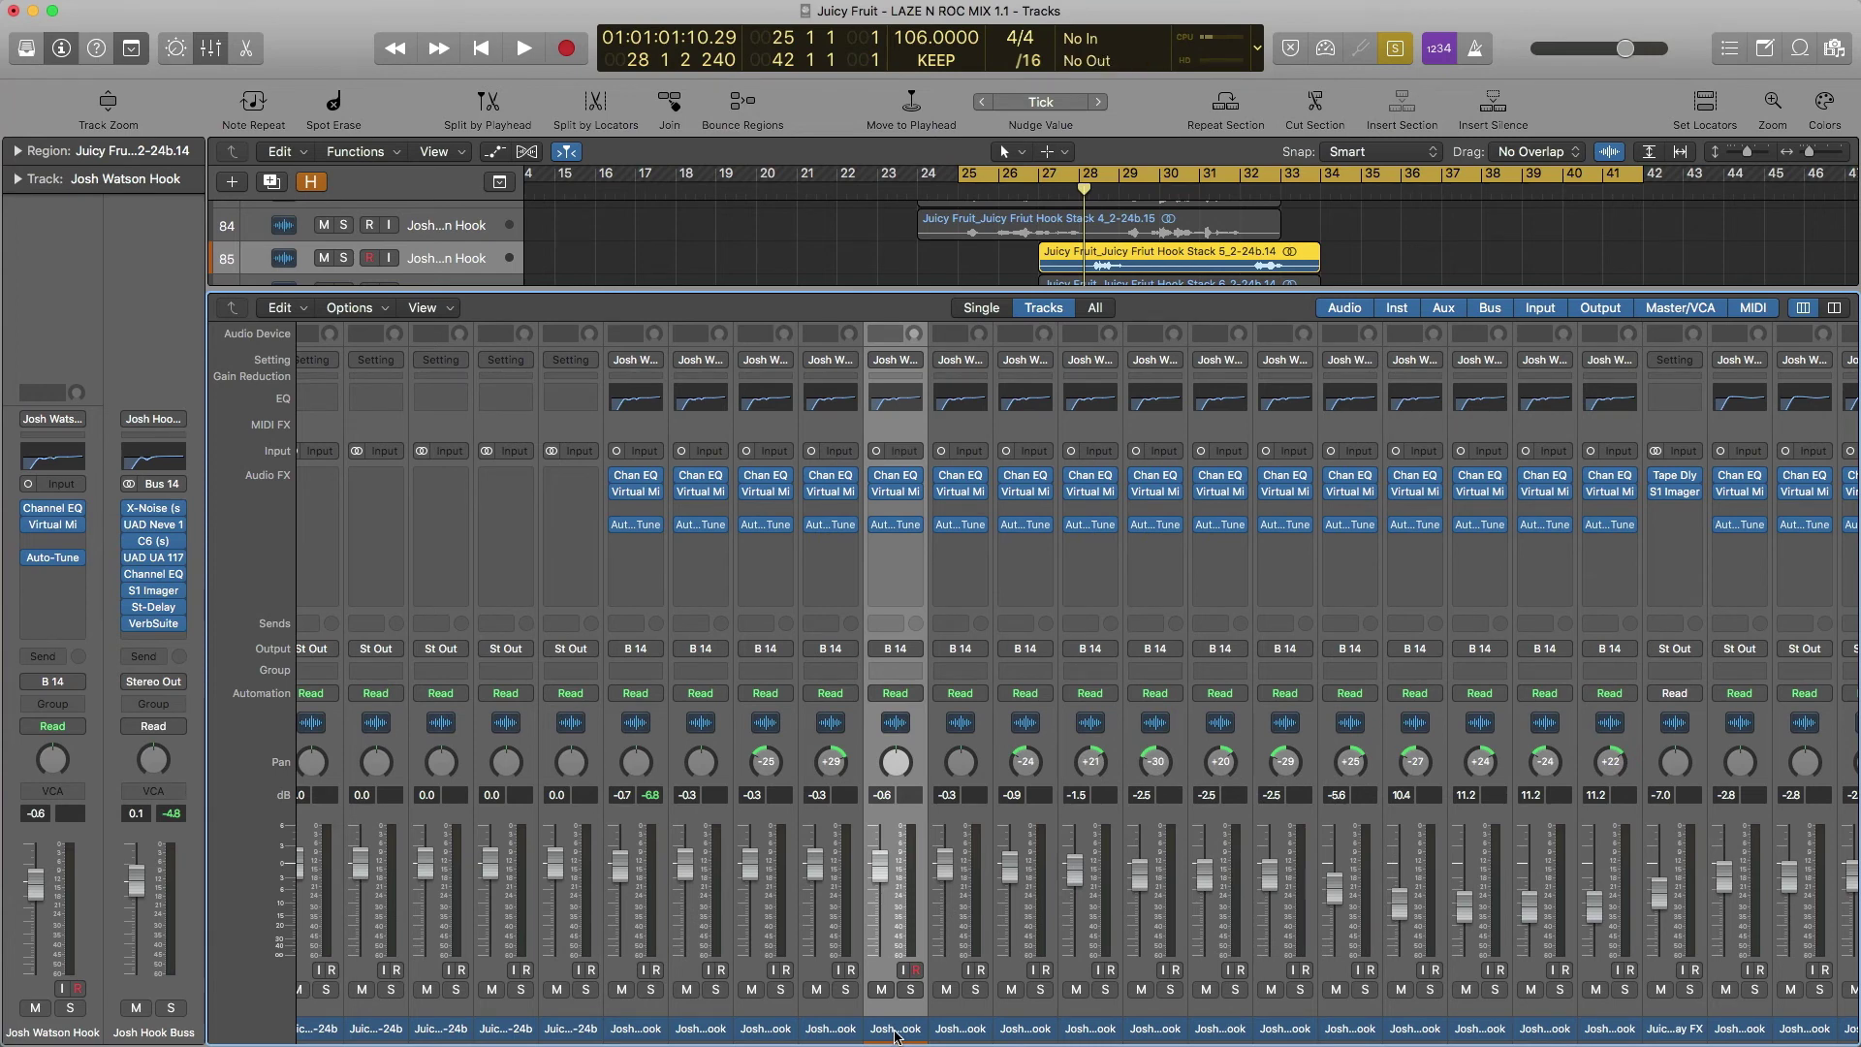
key("super+z")
left_click(650, 1036)
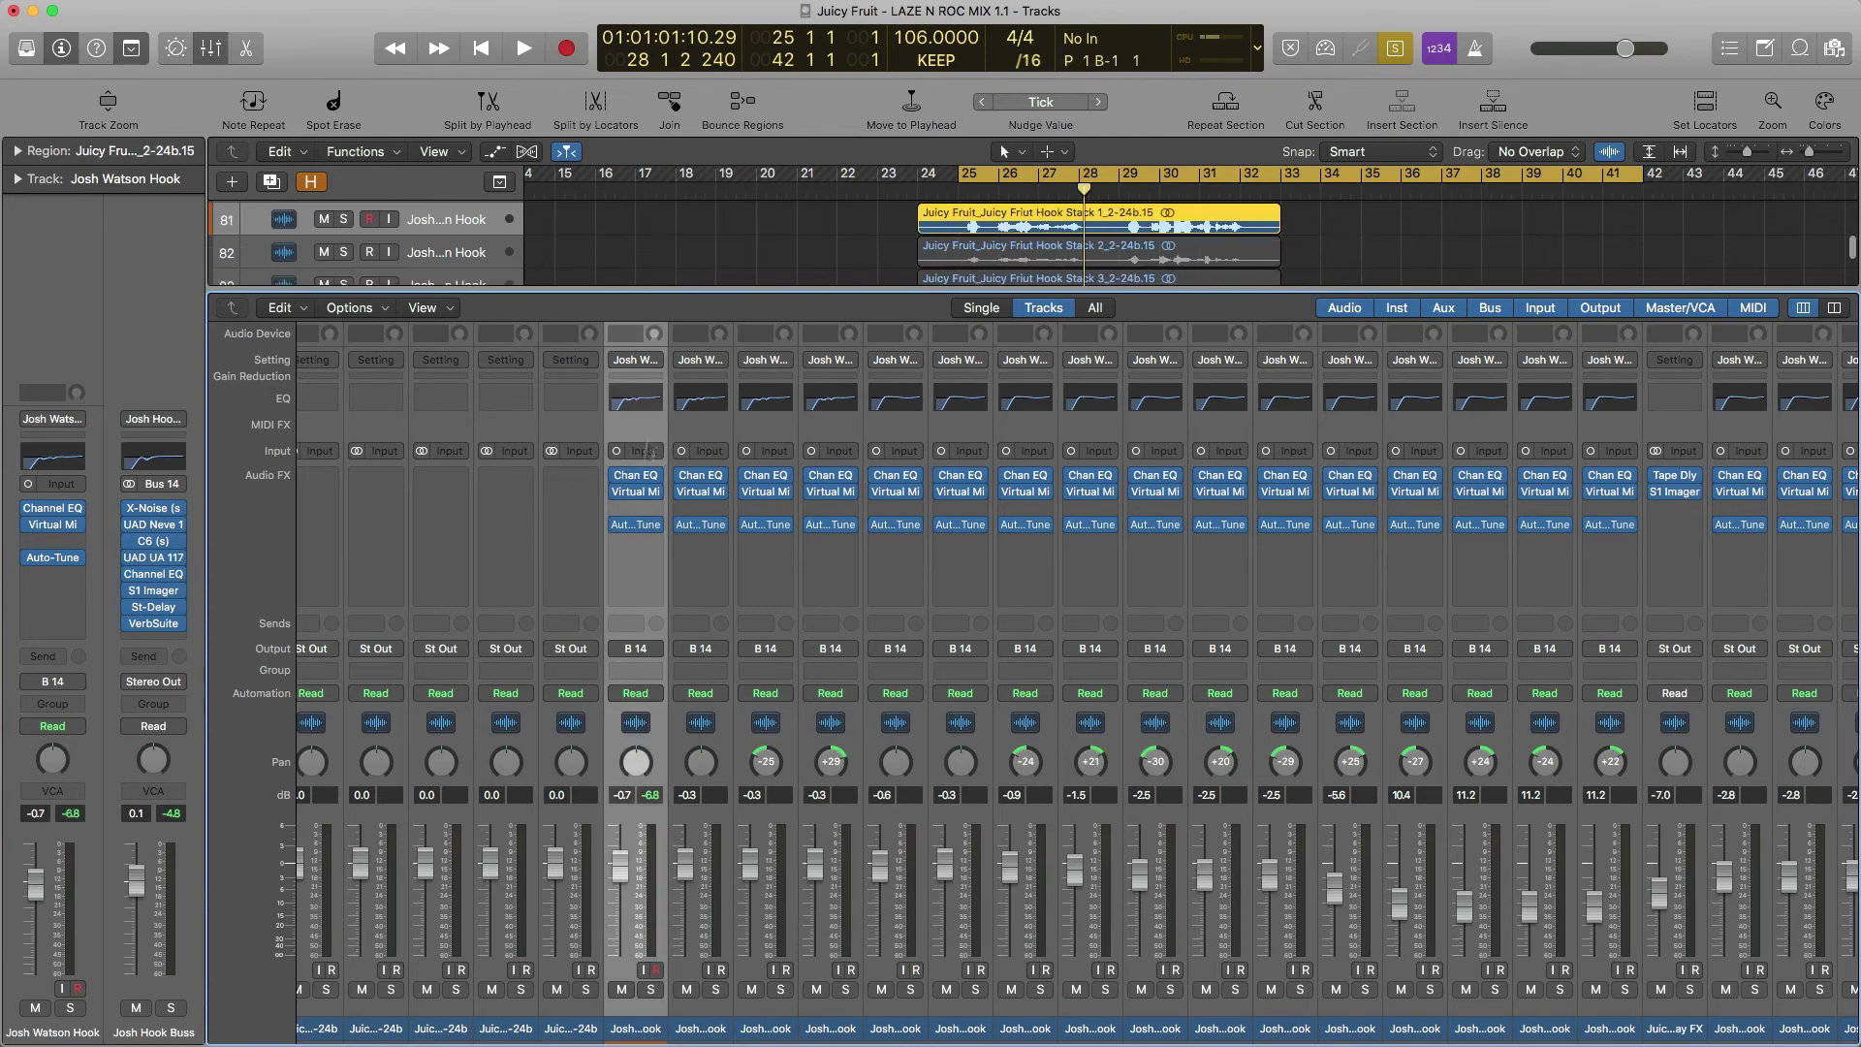
key("x")
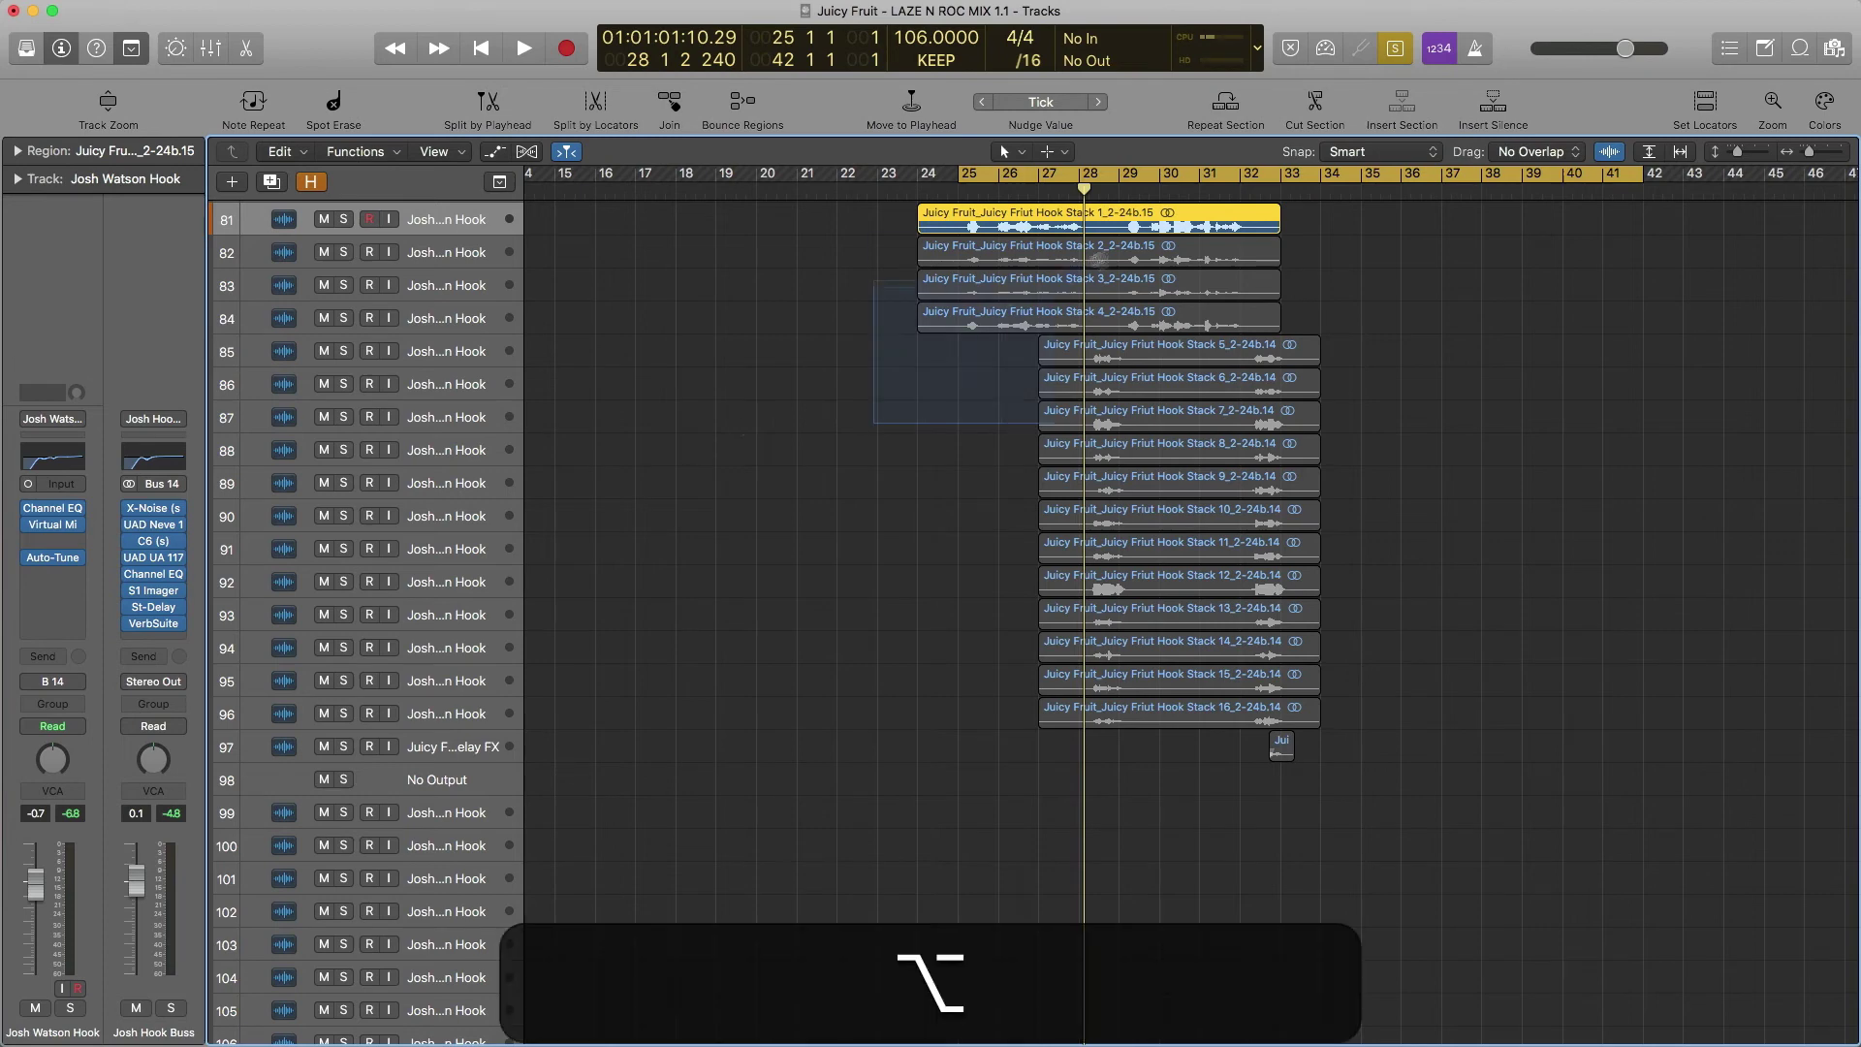
left_click_drag(846, 424, 1172, 221)
left_click(907, 717, "alt")
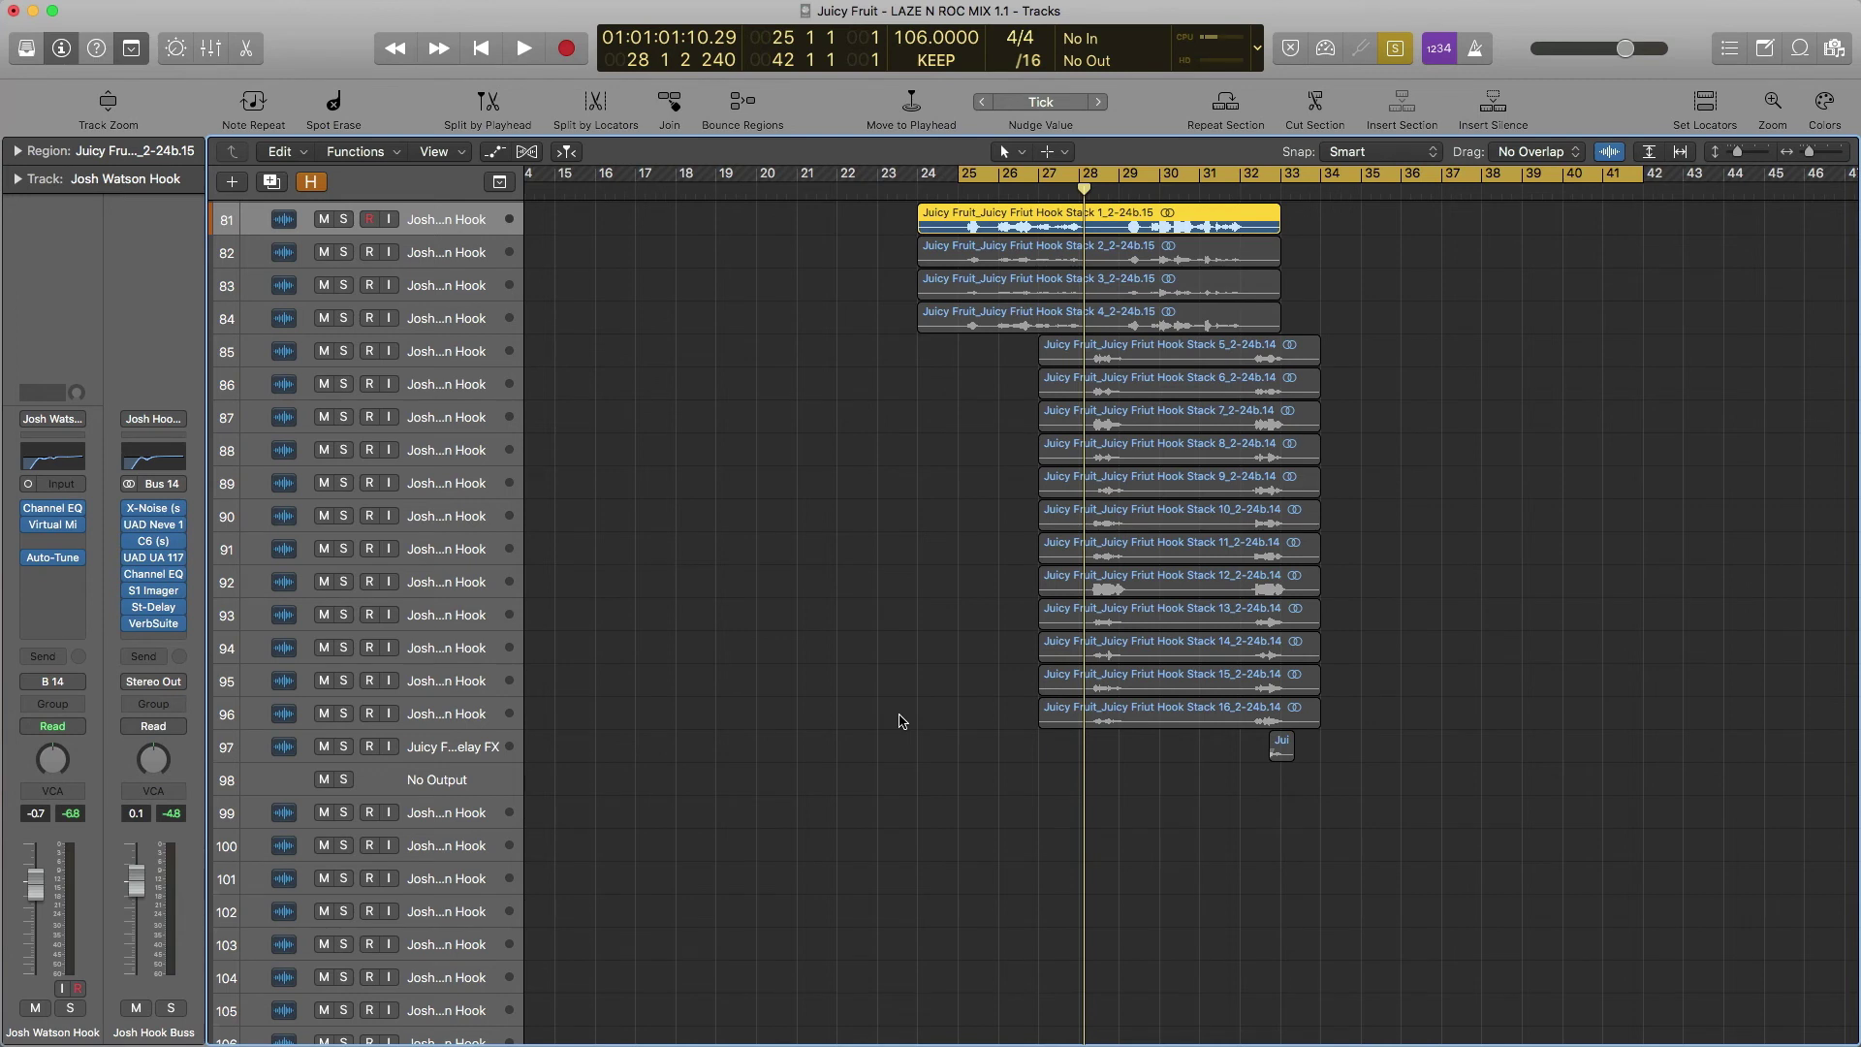
key("x")
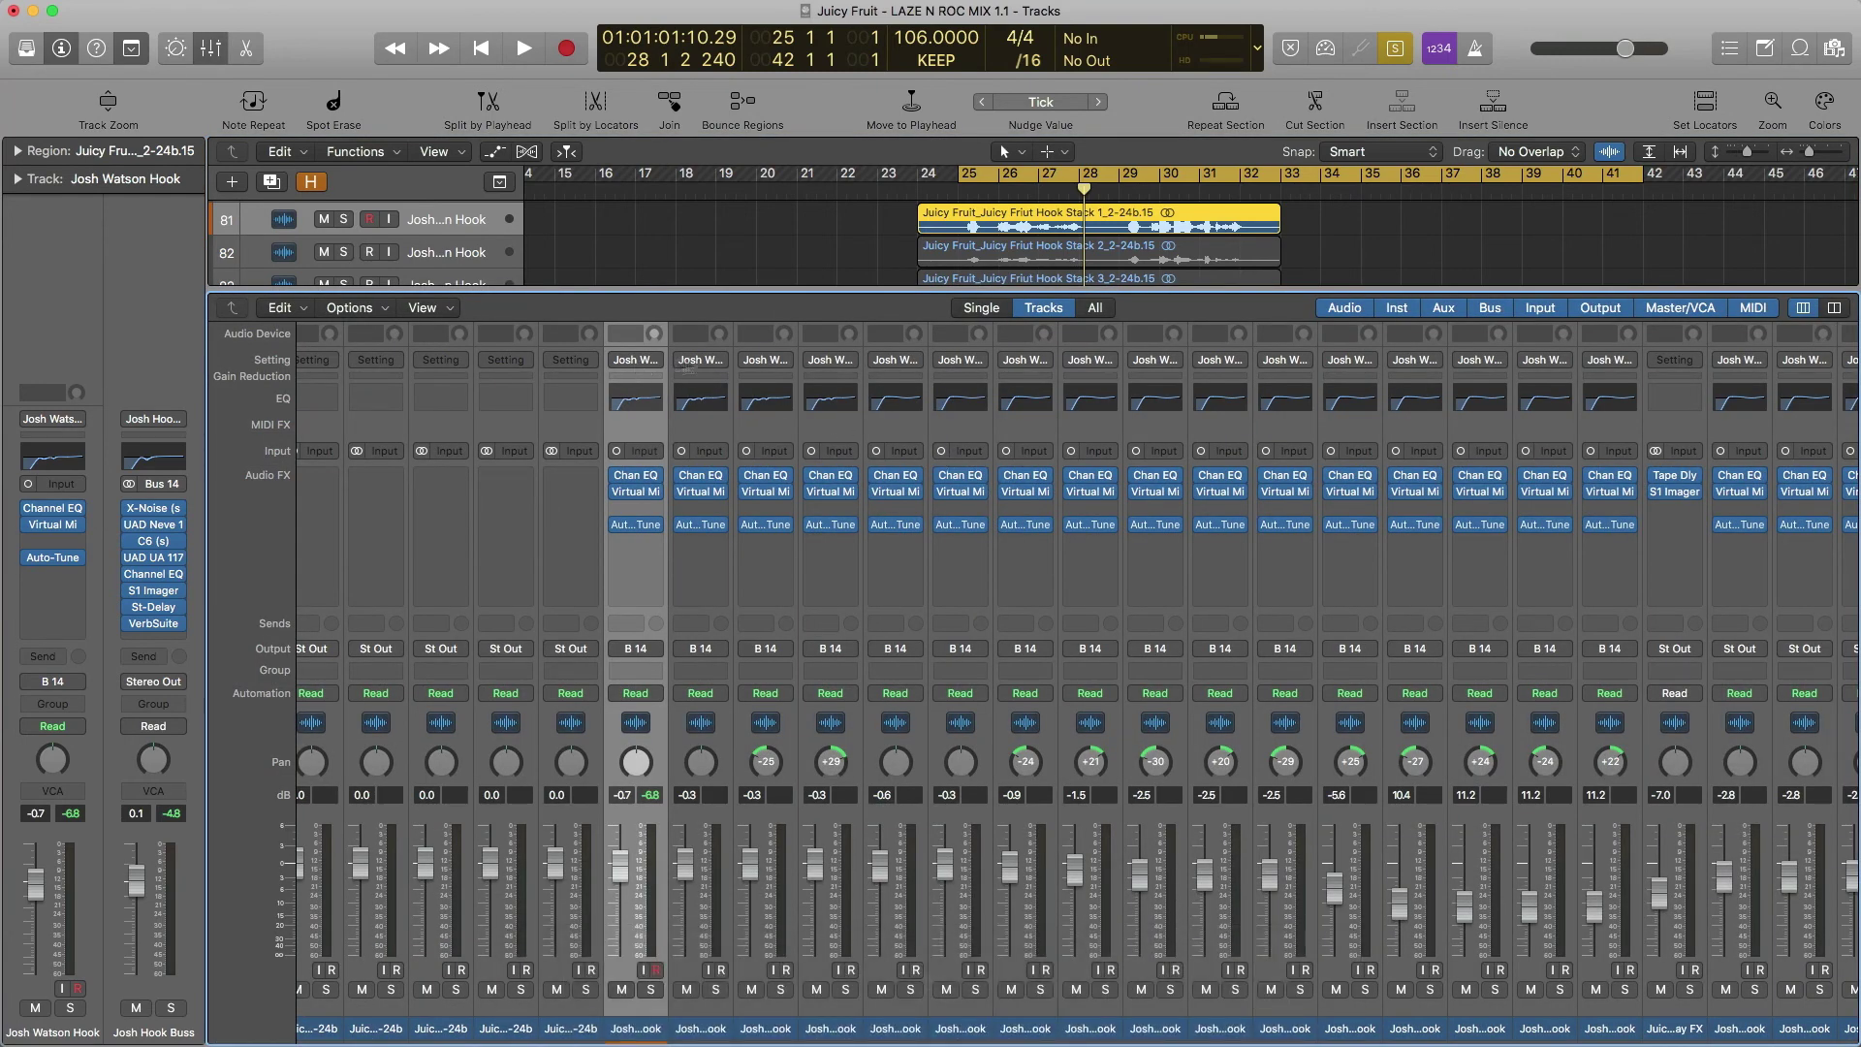
Step: Copy the channel strip setting of the first hook vocal on track 81, including its nasal EQ cut
key("Up")
left_click(646, 364)
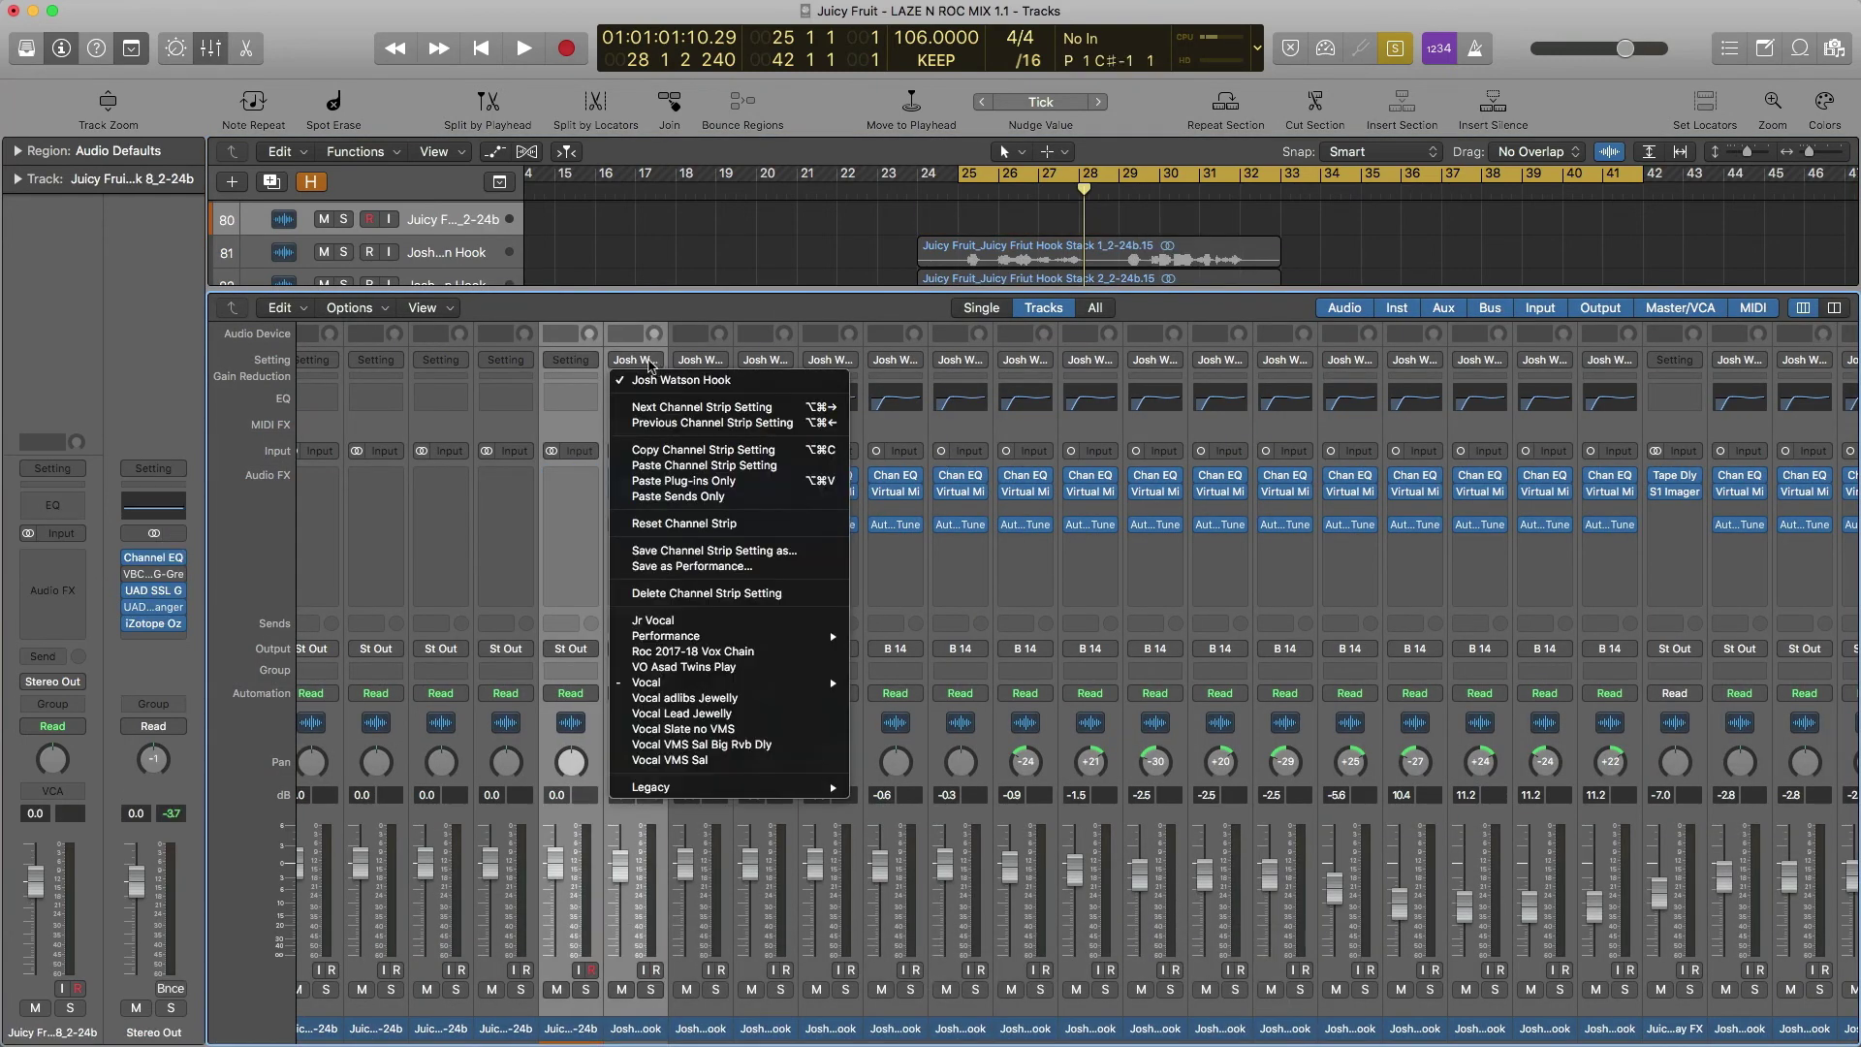
left_click(681, 478)
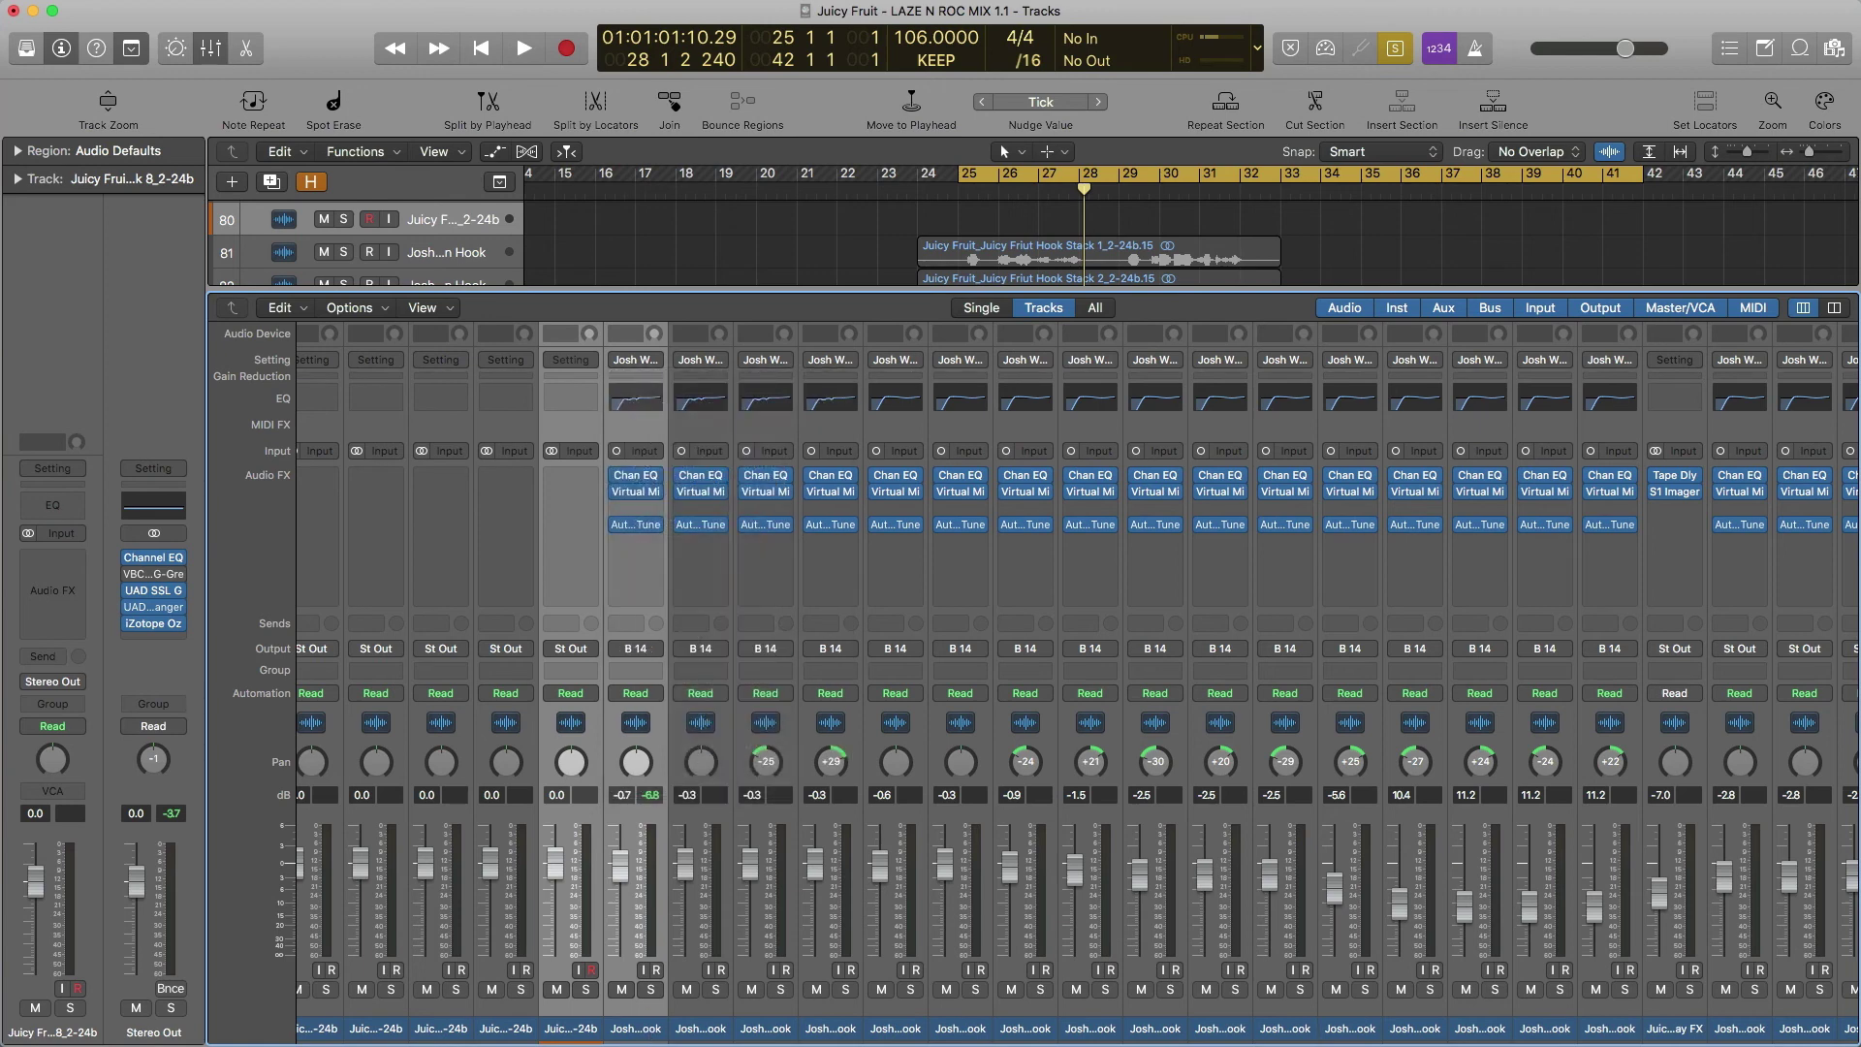
left_click(626, 369)
left_click(626, 362)
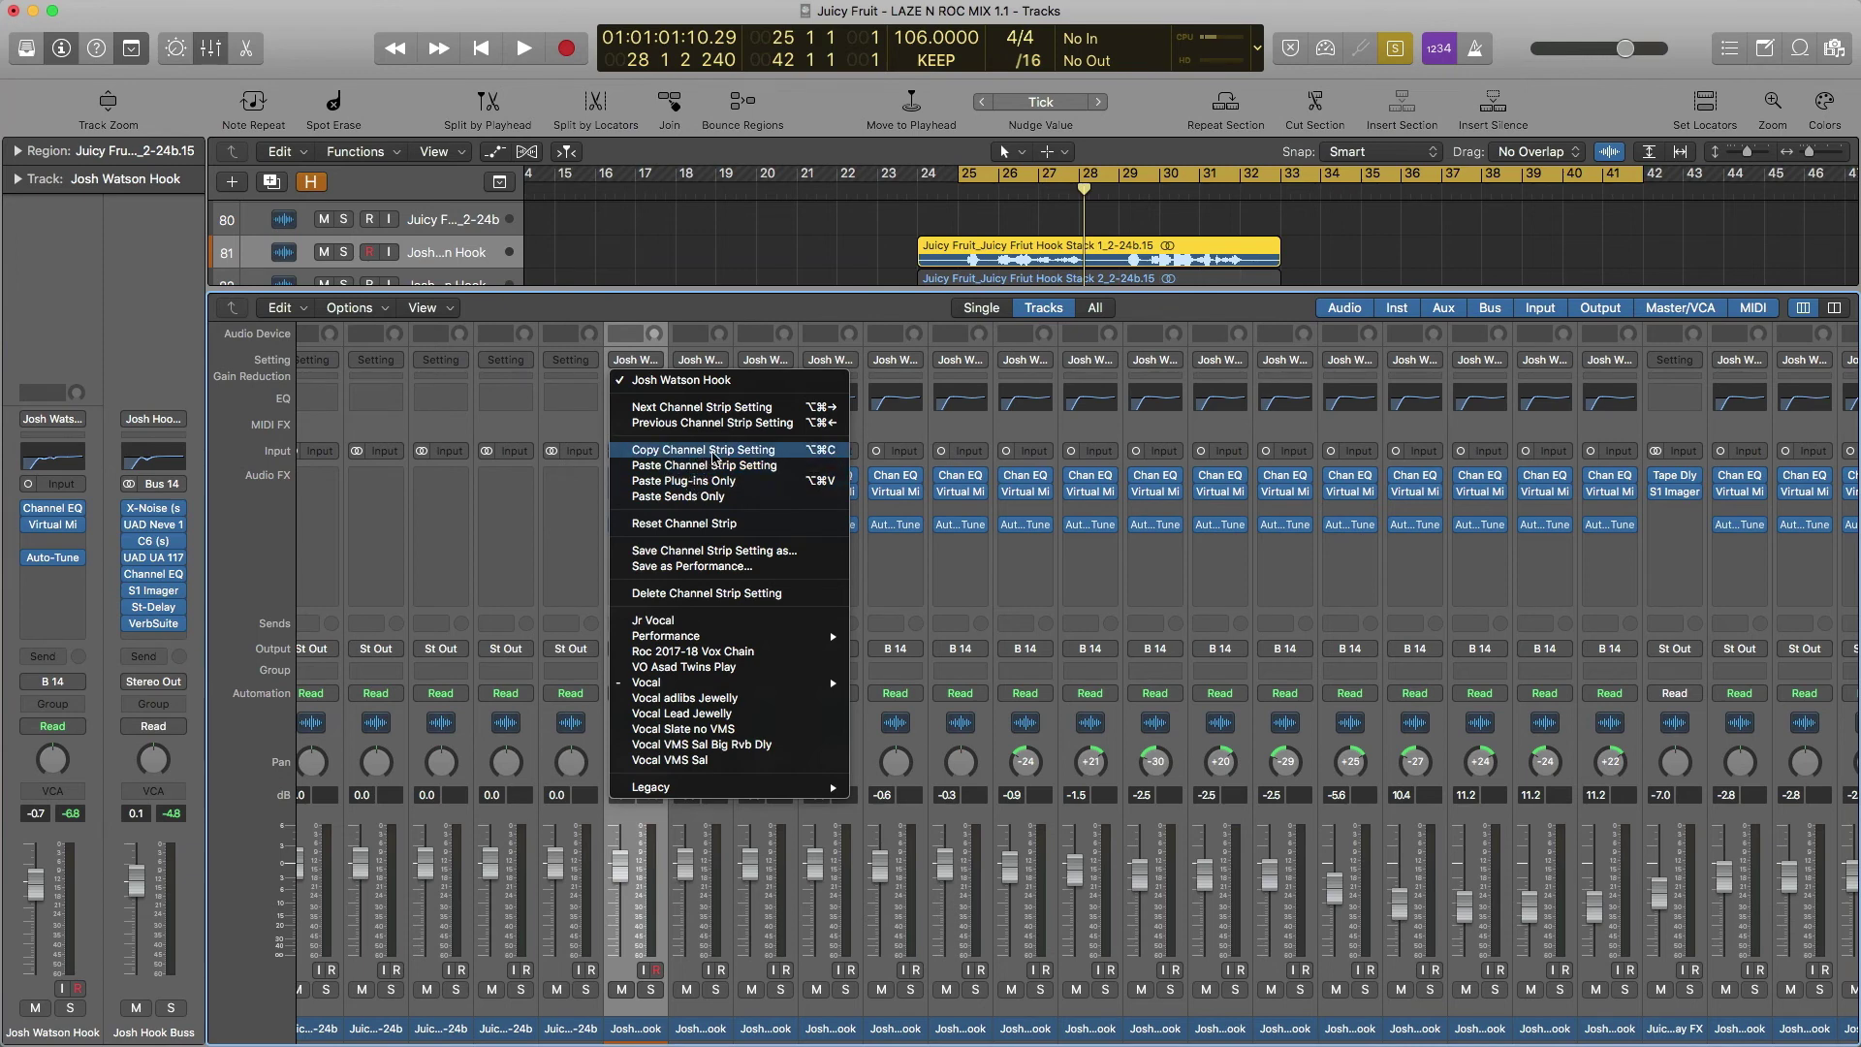
left_click(714, 465)
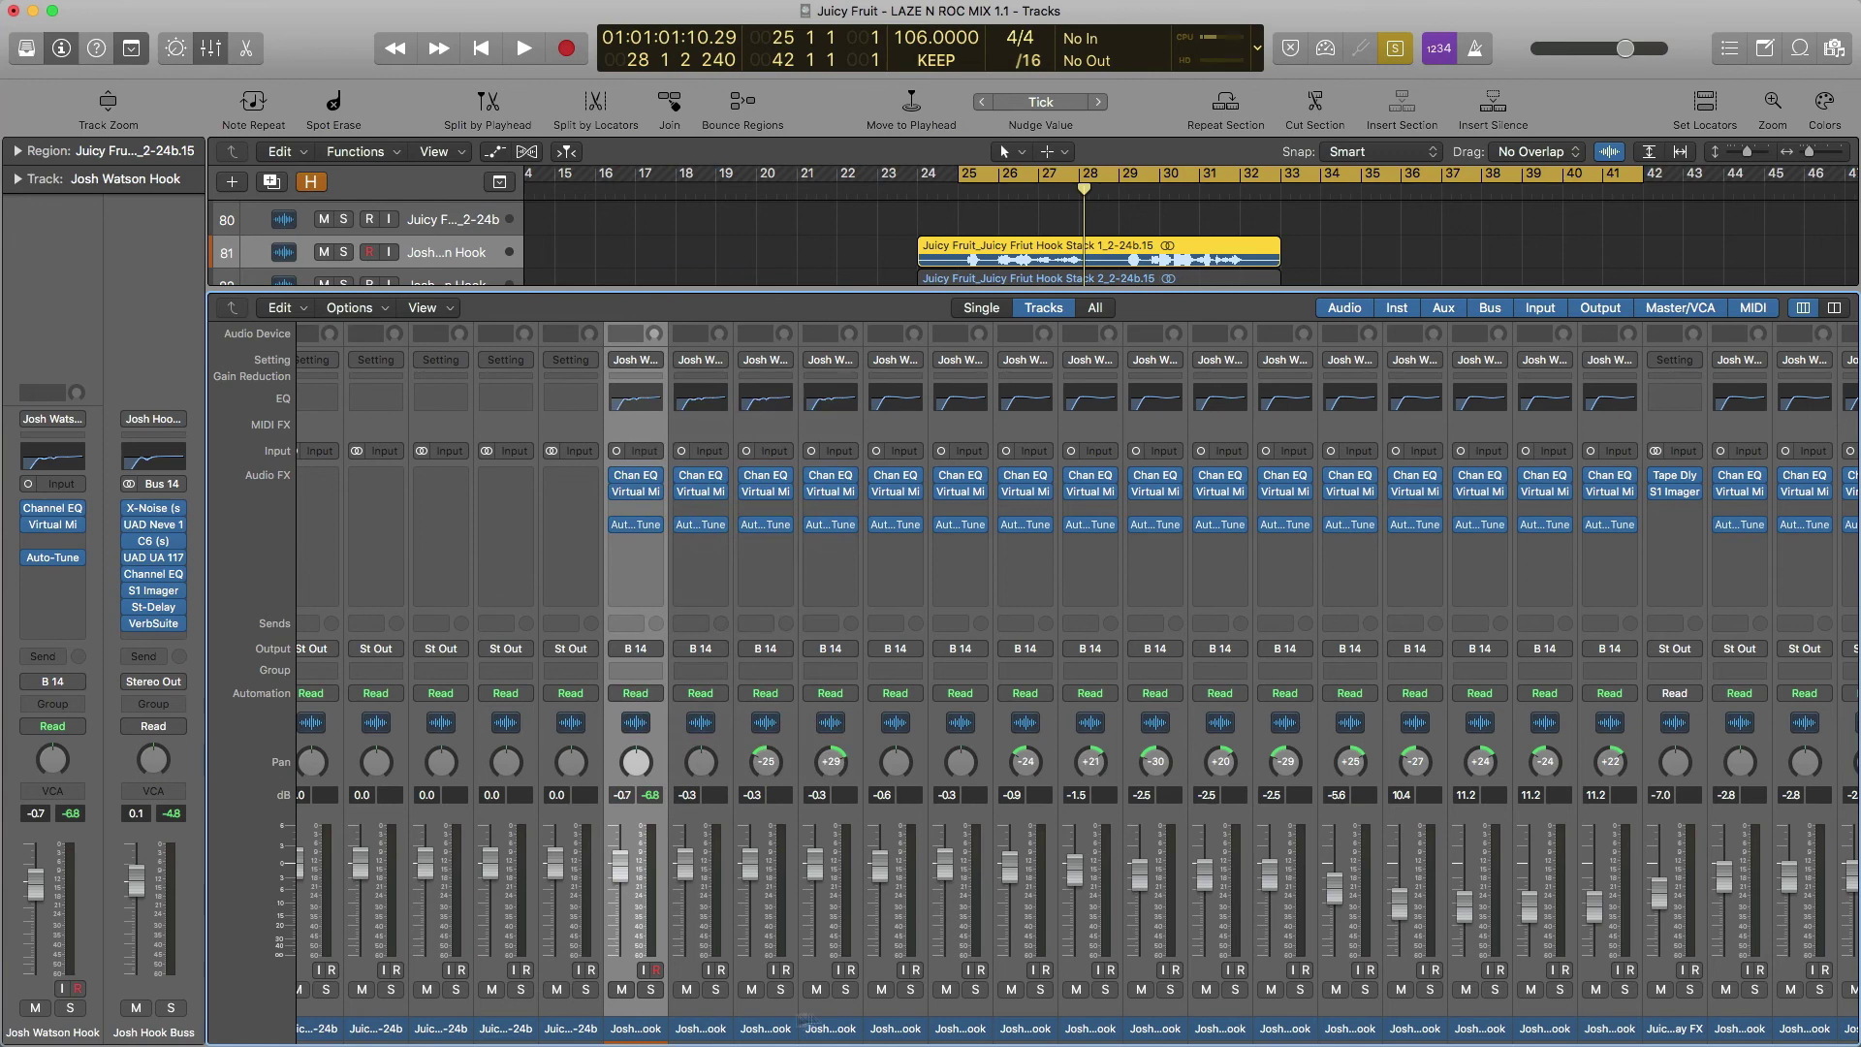
Step: Paste only the plug-ins onto all the other hook stack strips with Option-Command-V
left_click_drag(805, 1020, 1299, 1020)
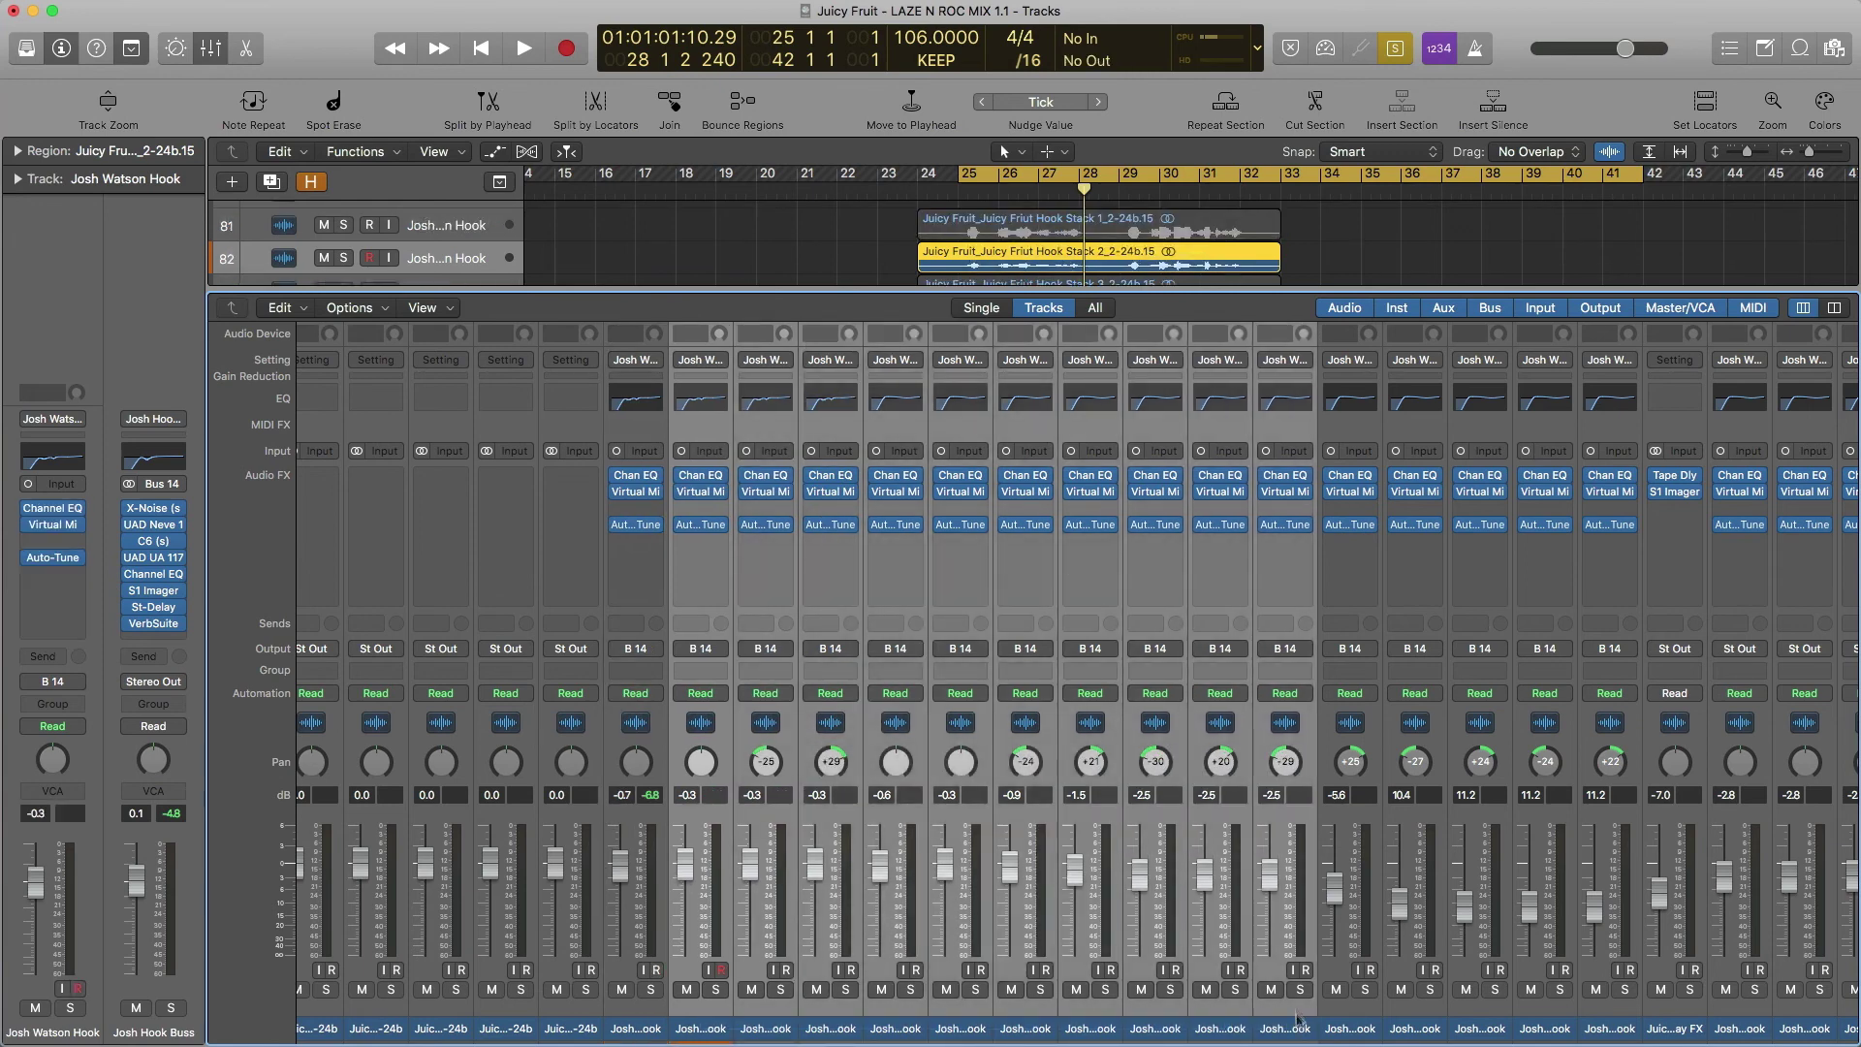
left_click(700, 361)
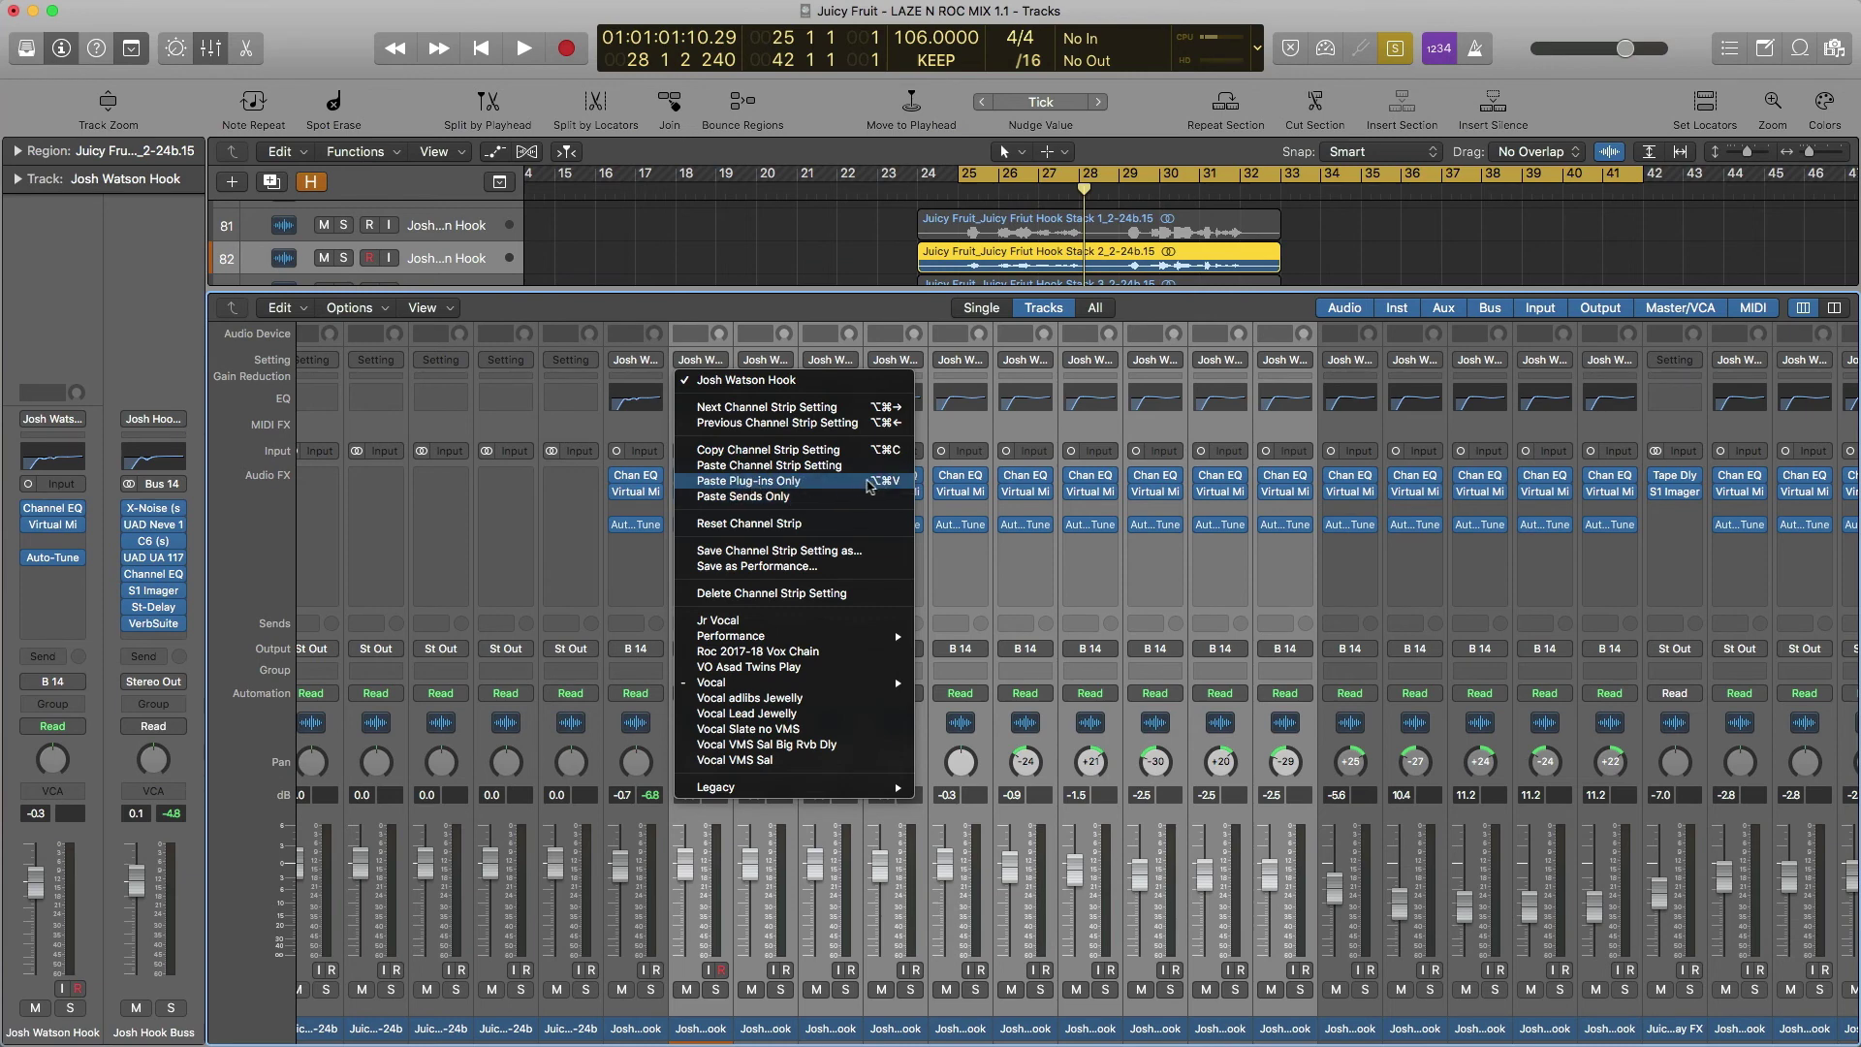
left_click(870, 483)
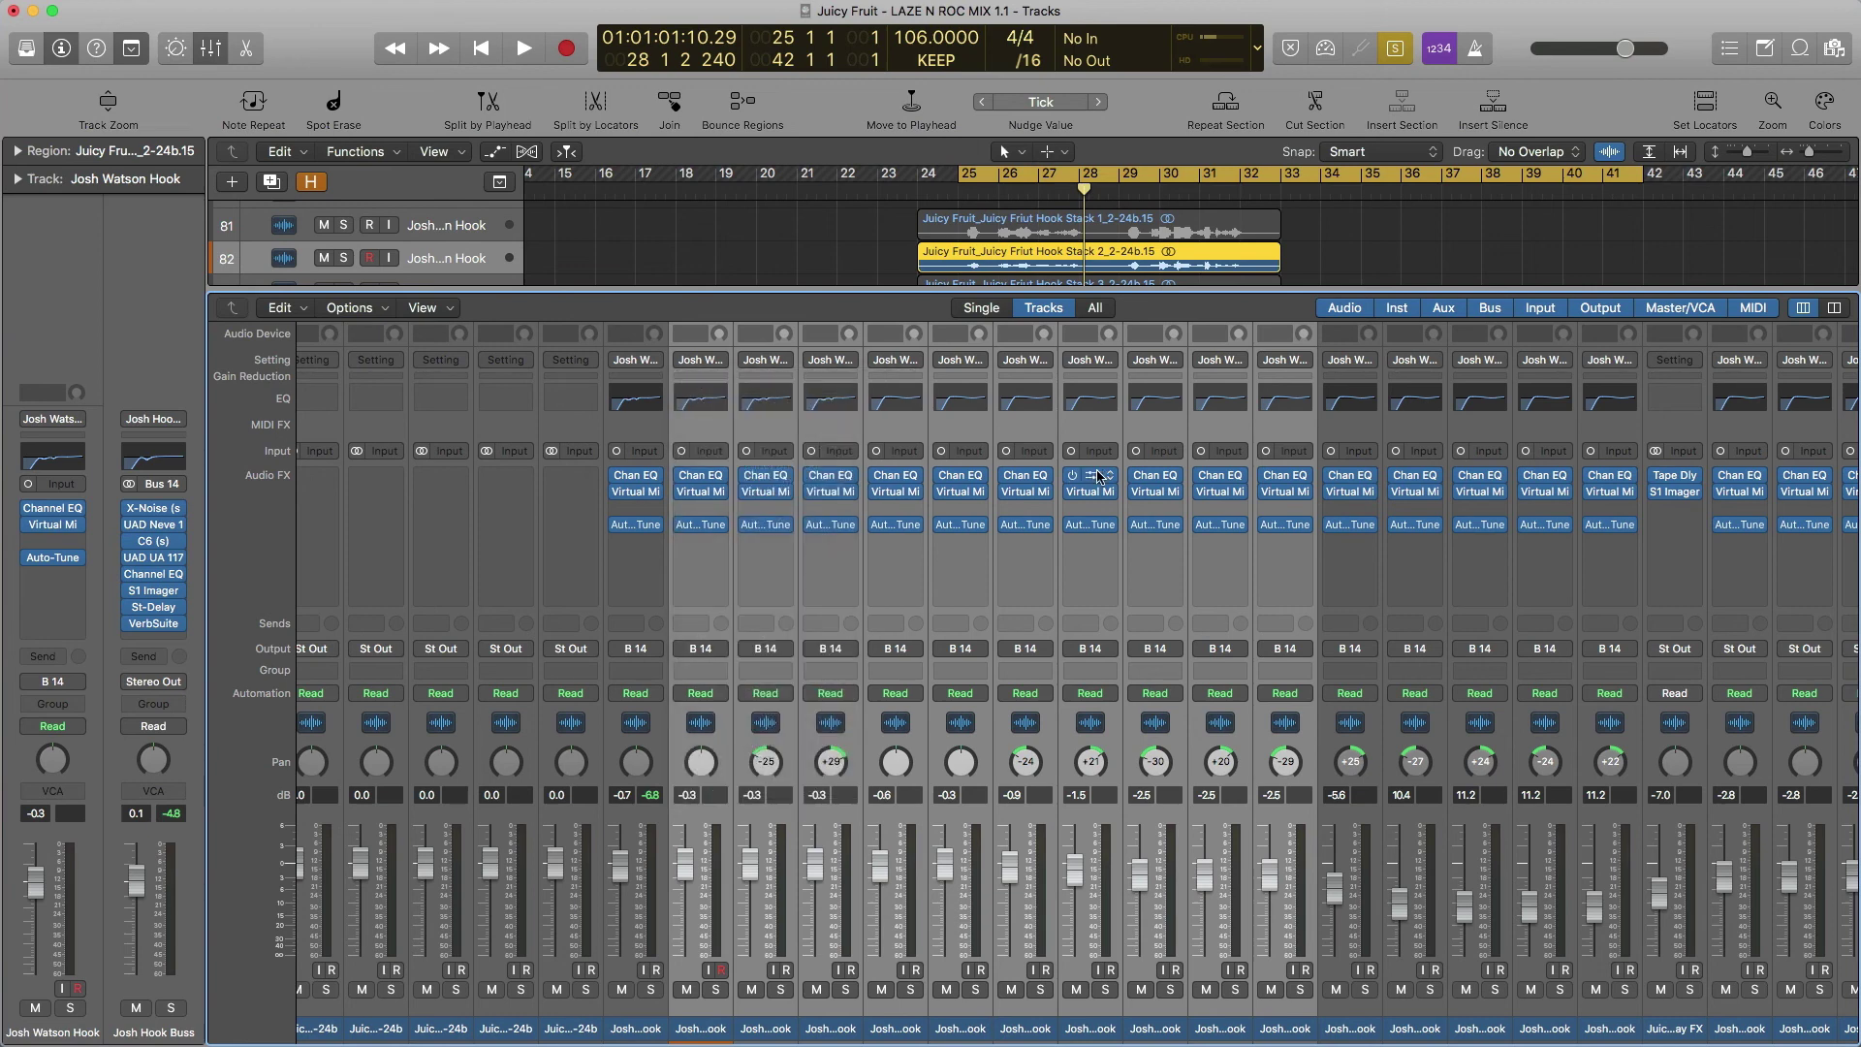
key("alt+super+v")
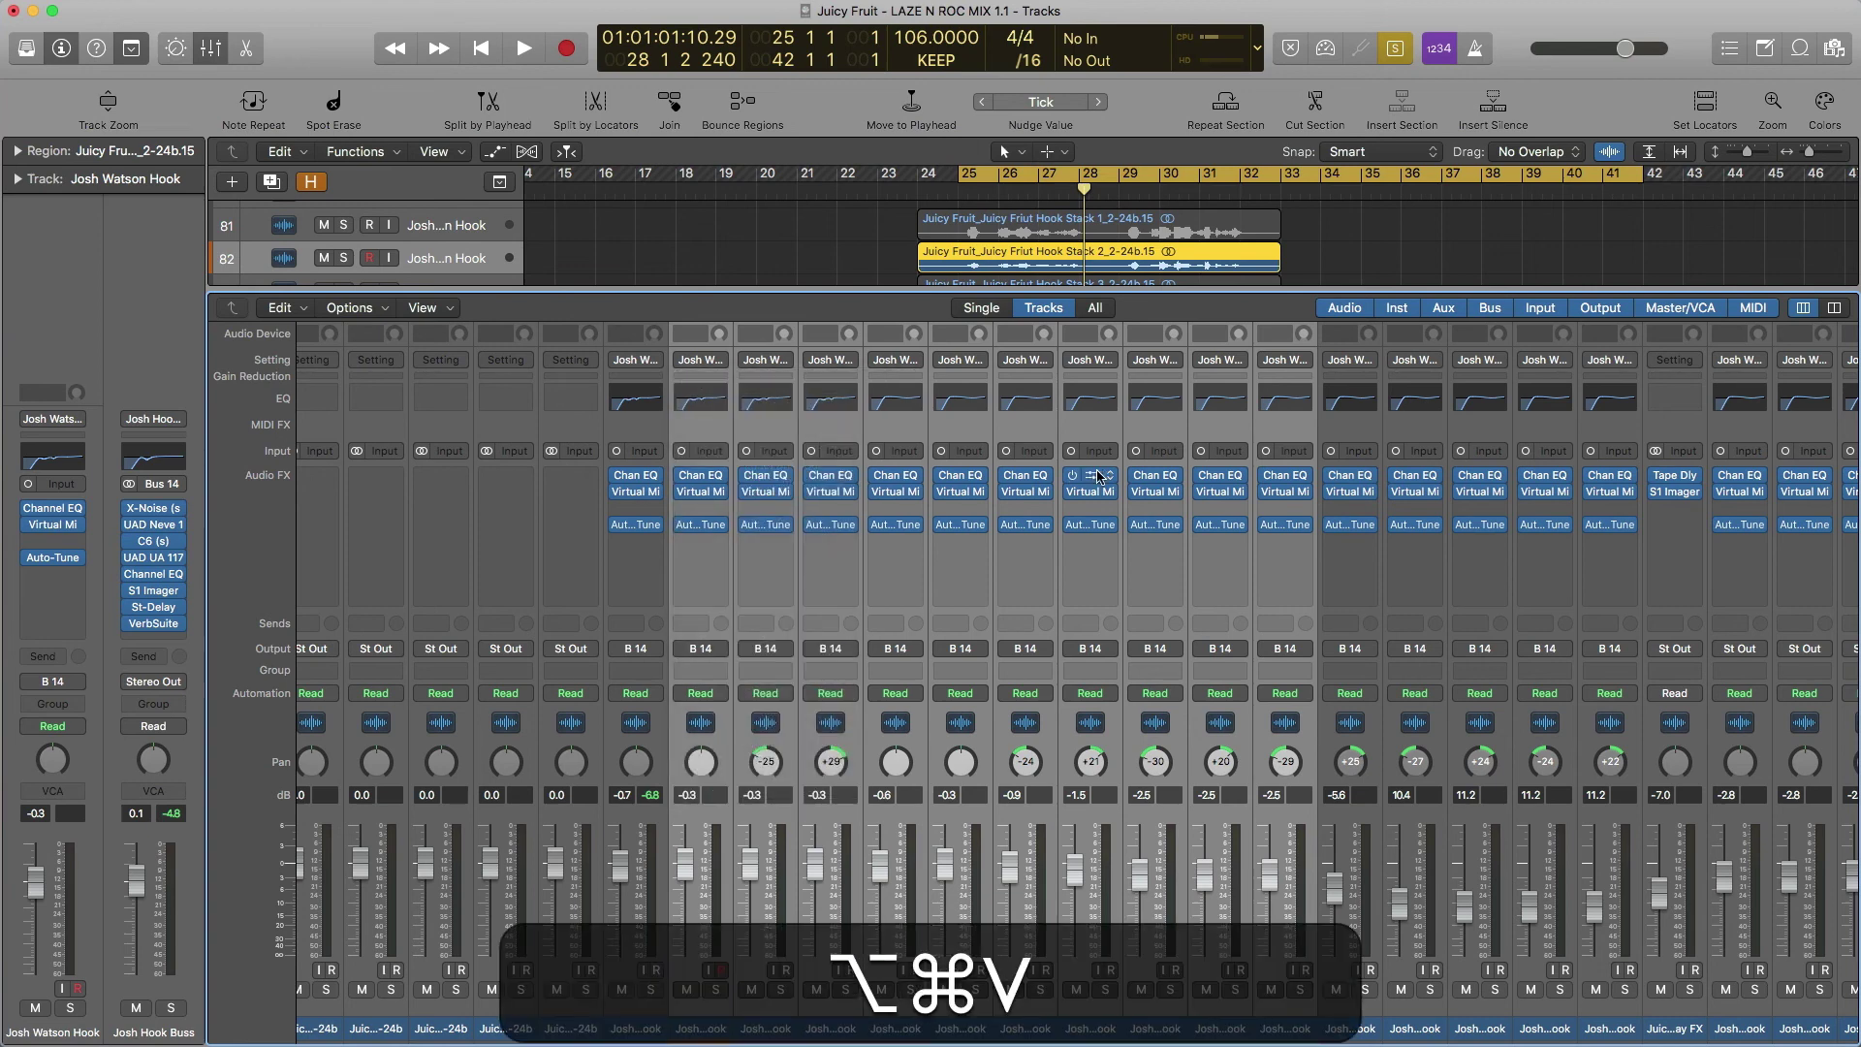